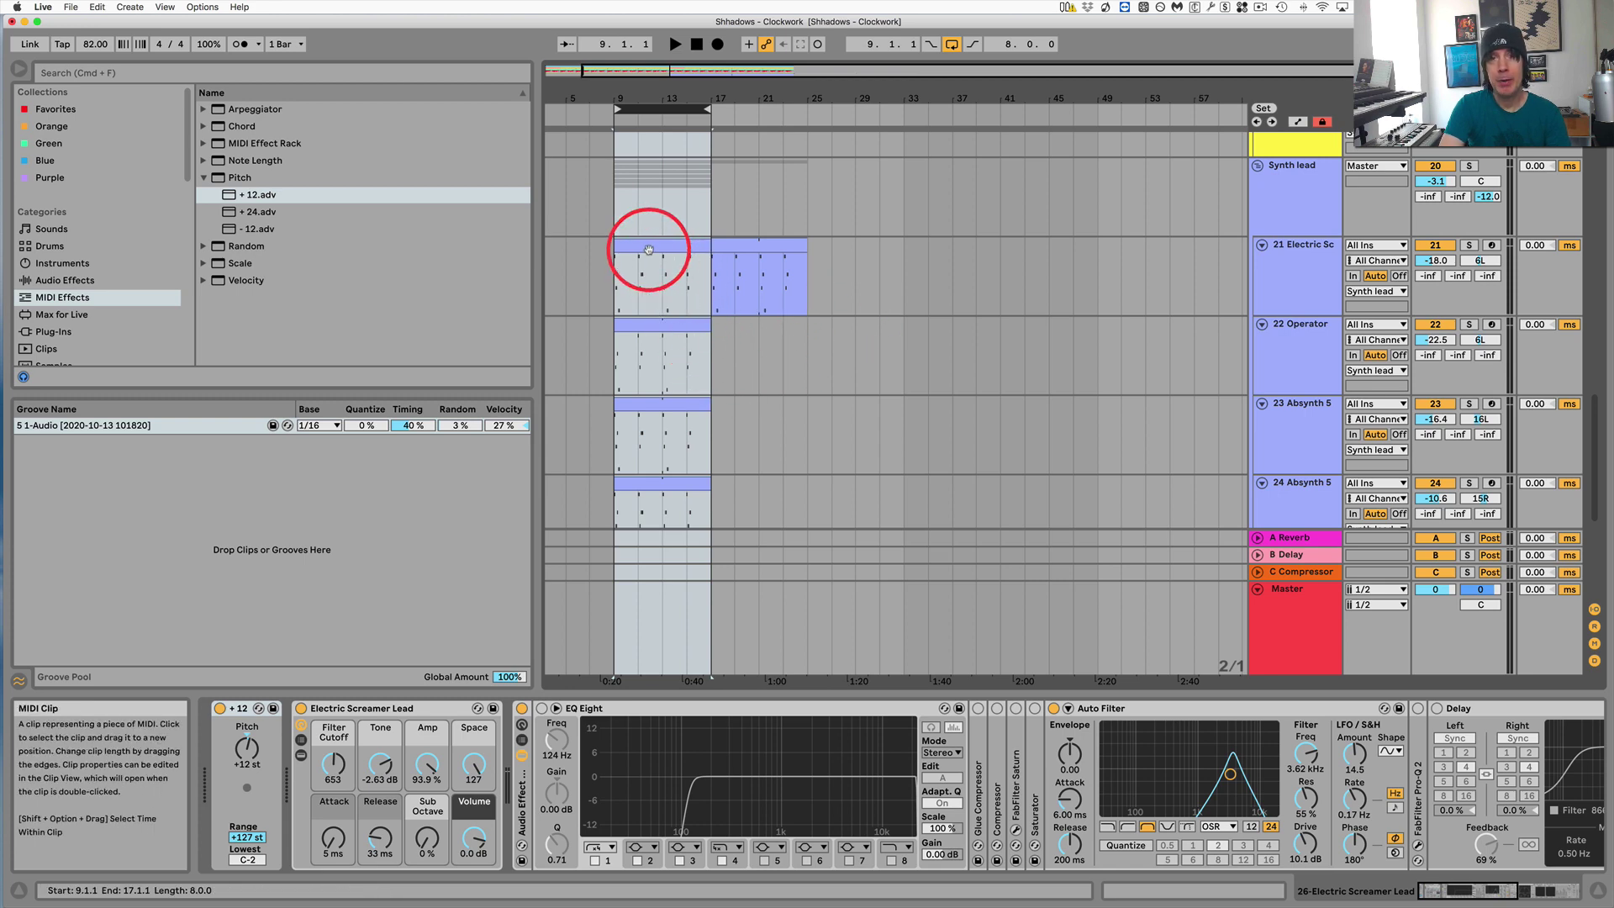
Select track 21's clip to show the Electric Screamer Lead device chain
click(648, 250)
scroll(652, 317, down, 3)
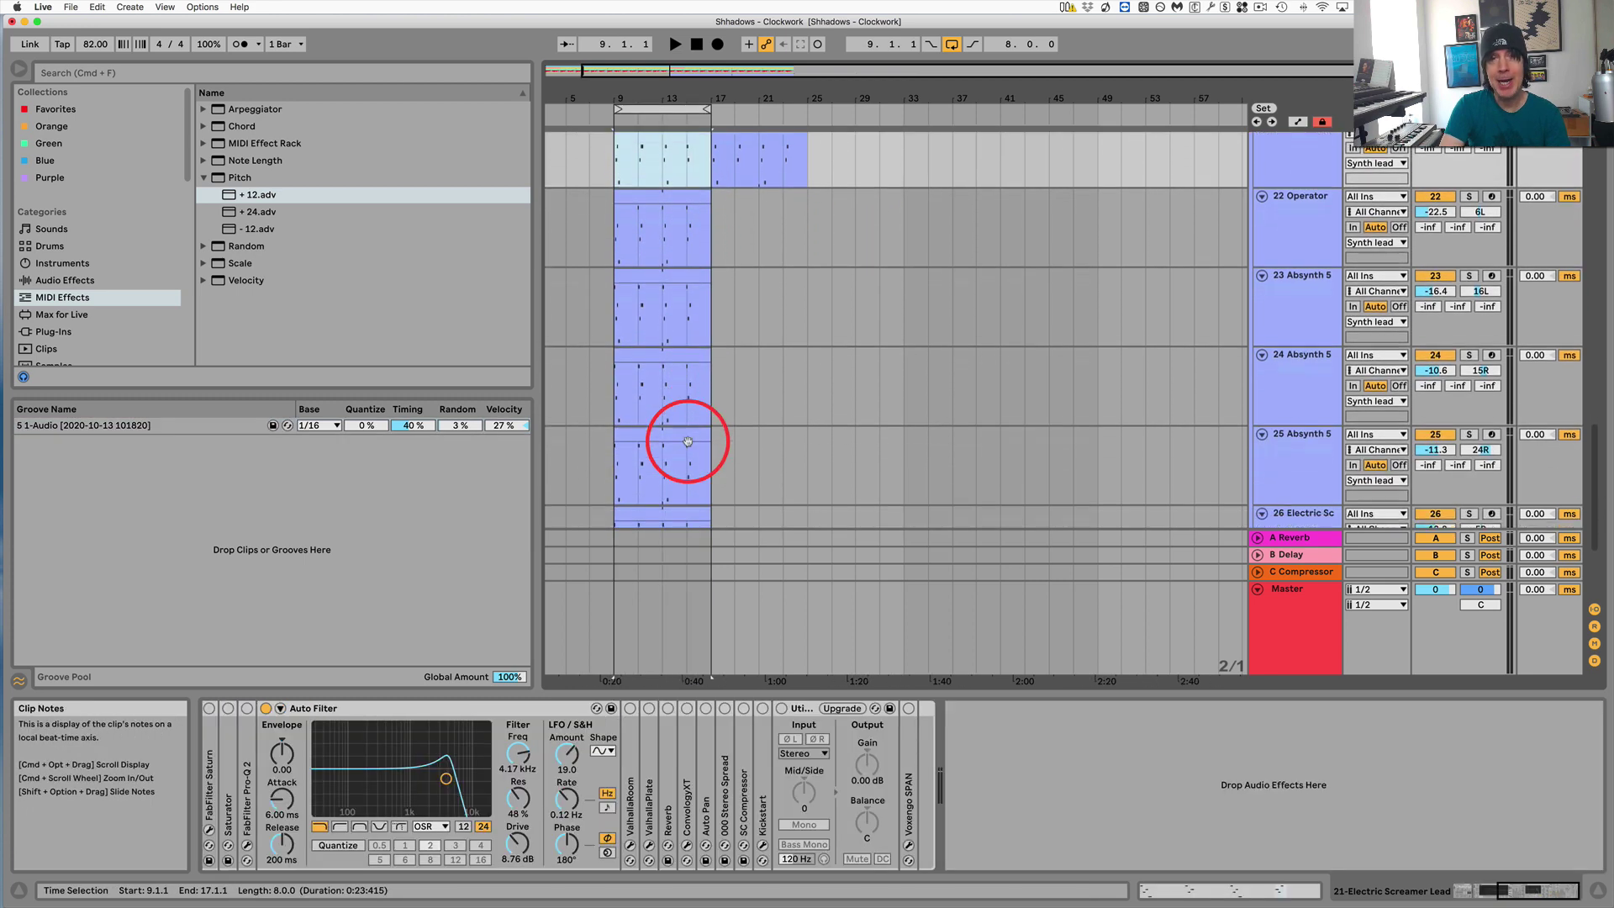
scroll(688, 441, down, 3)
scroll(671, 427, up, 4)
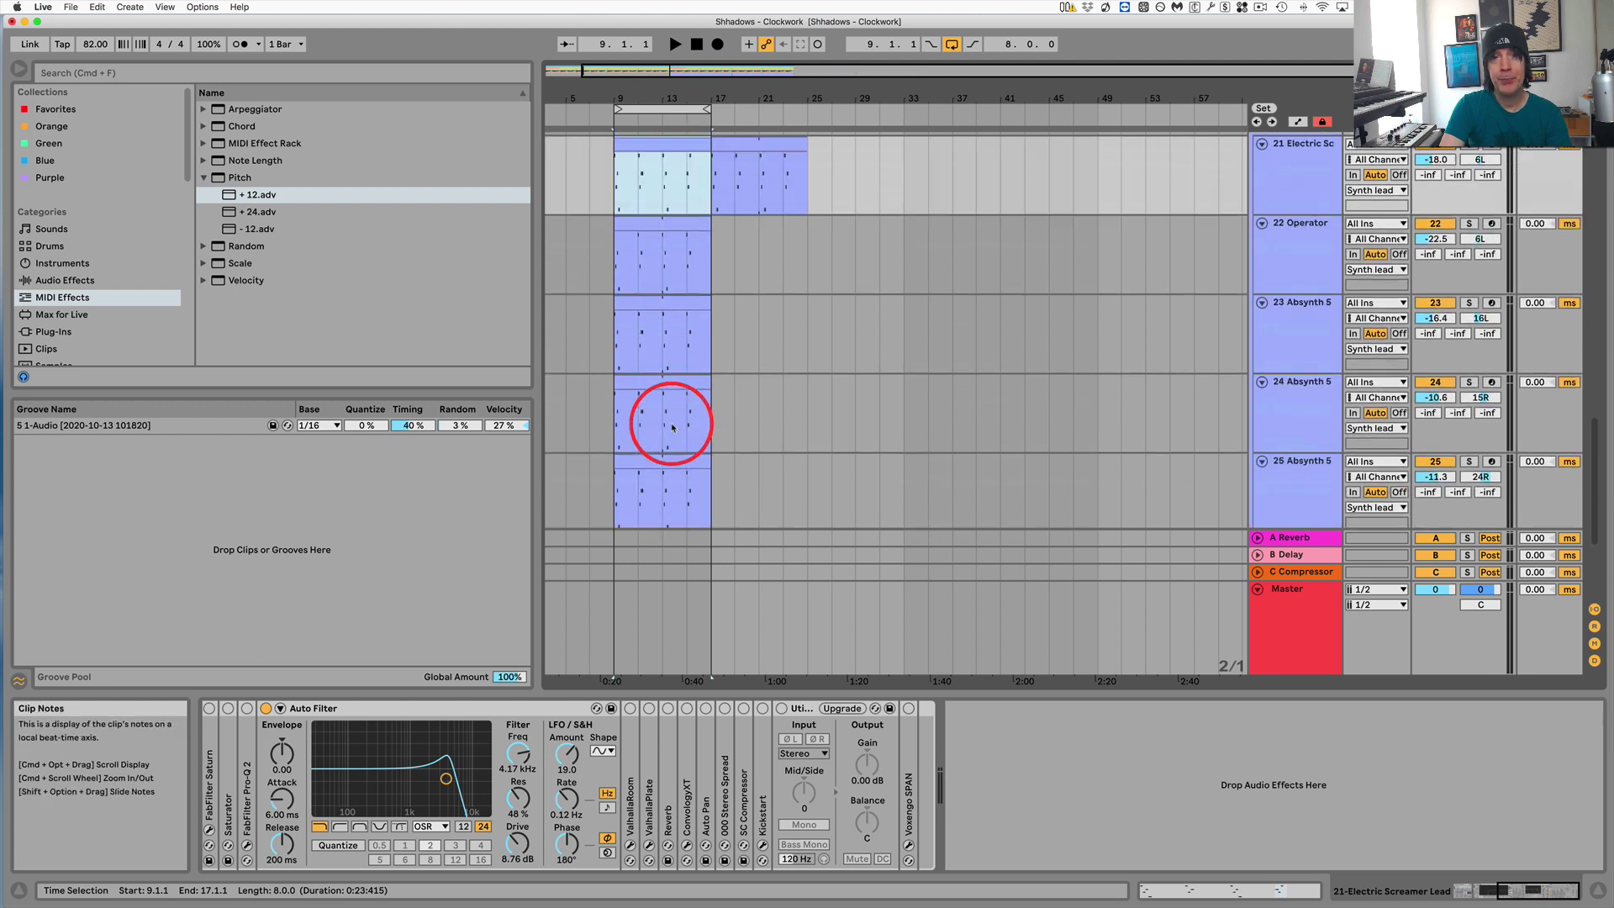
scroll(672, 427, up, 1)
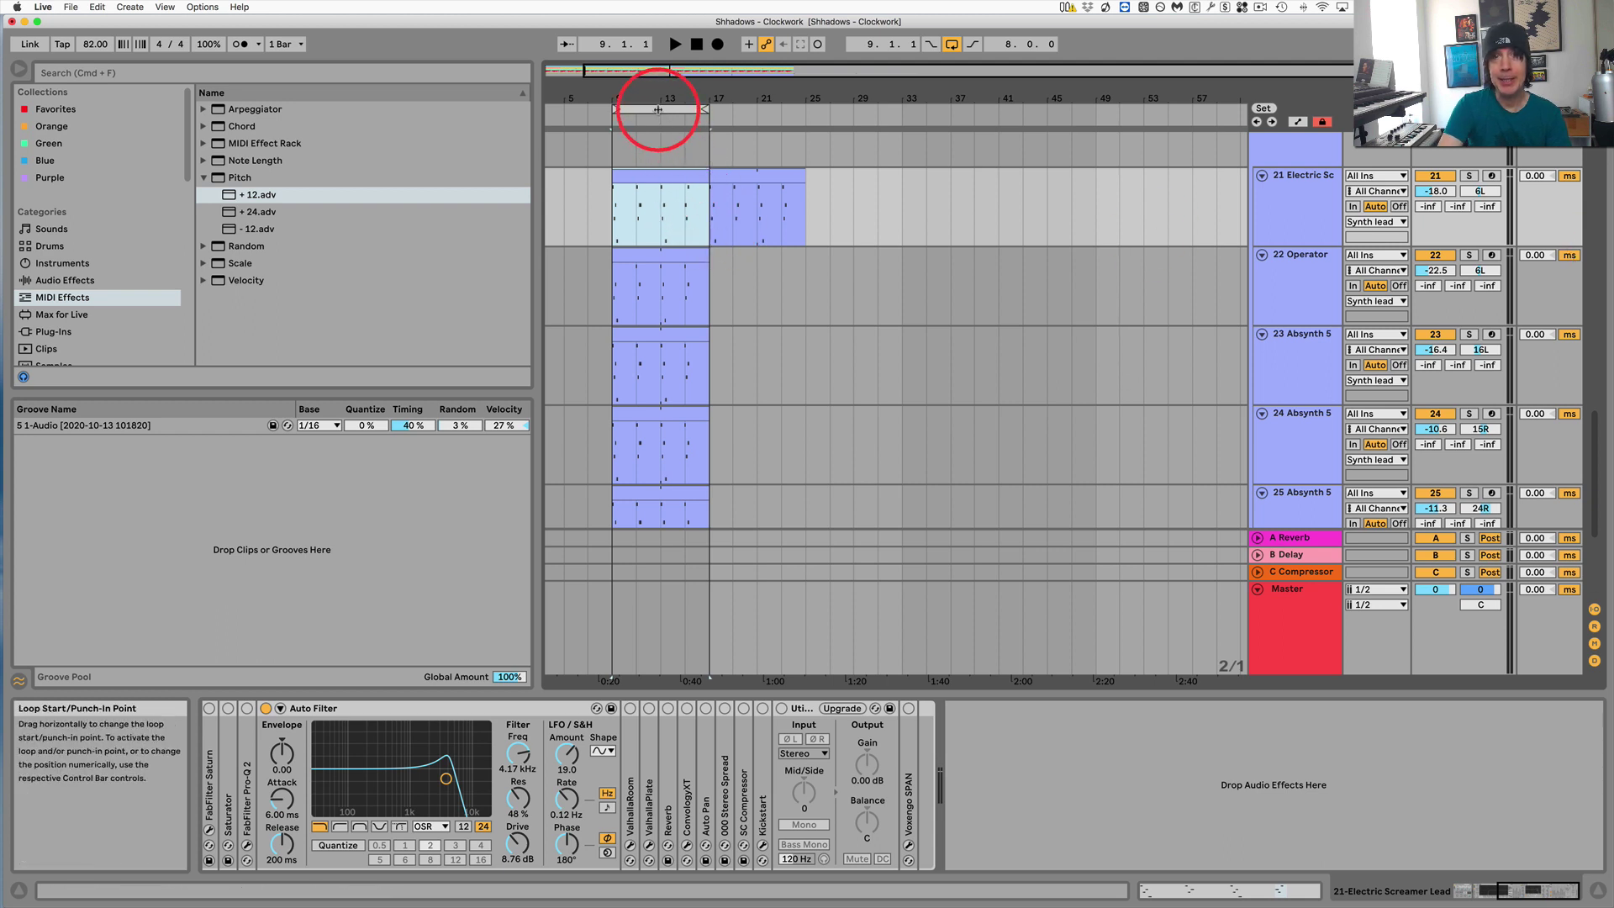
Select the 9.1.1–17.1.1 loop range across all tracks, play it, then stop
click(658, 110)
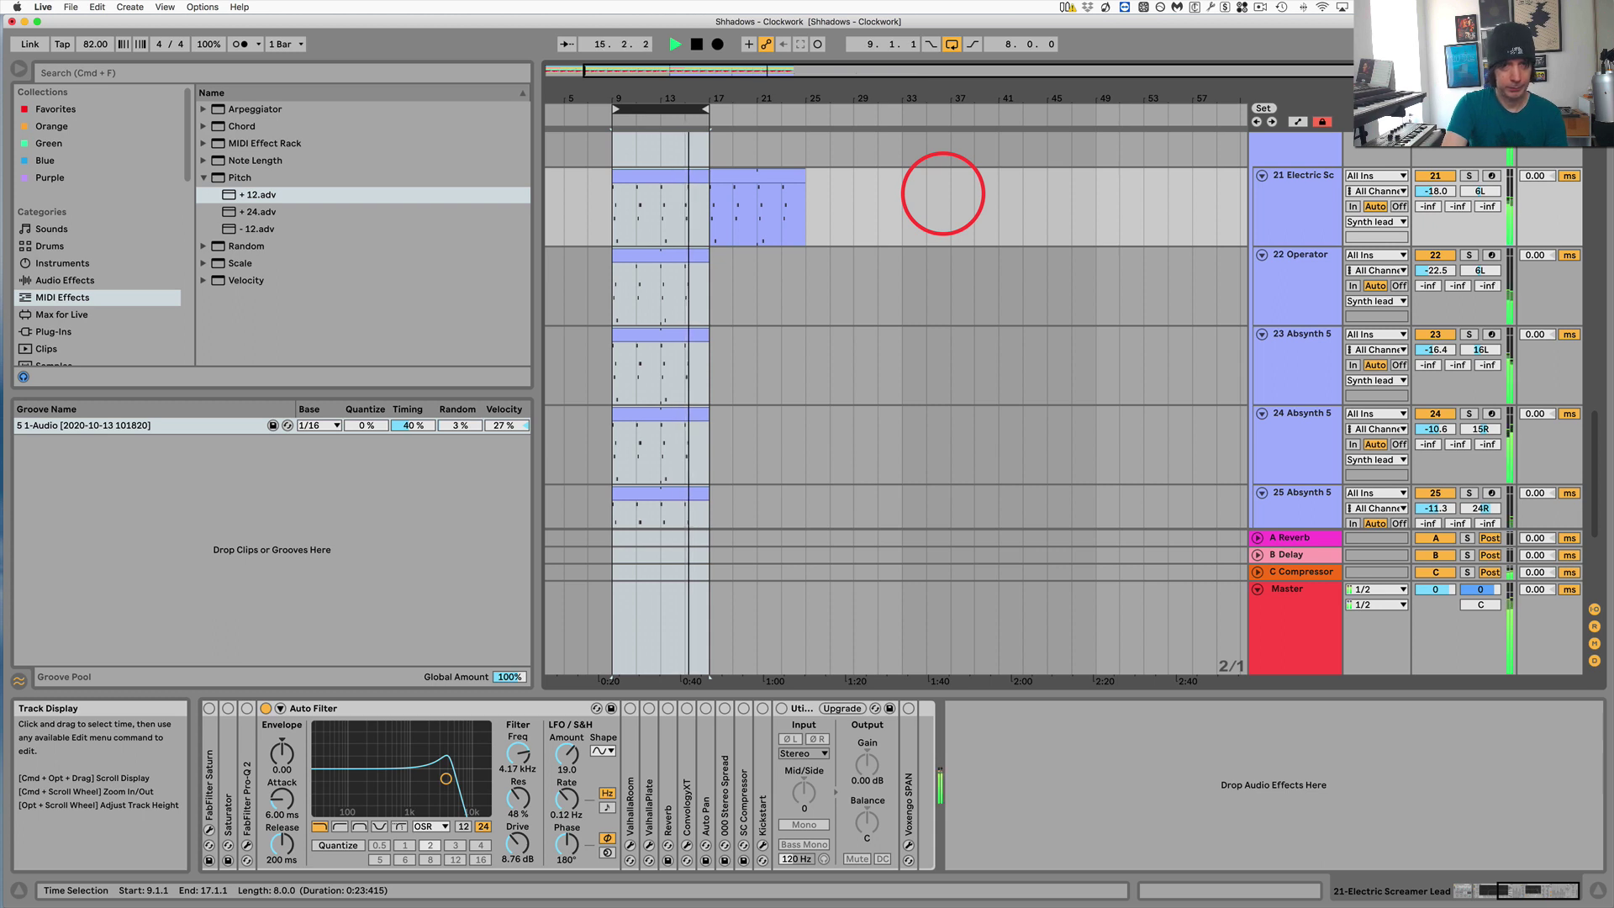
key(space)
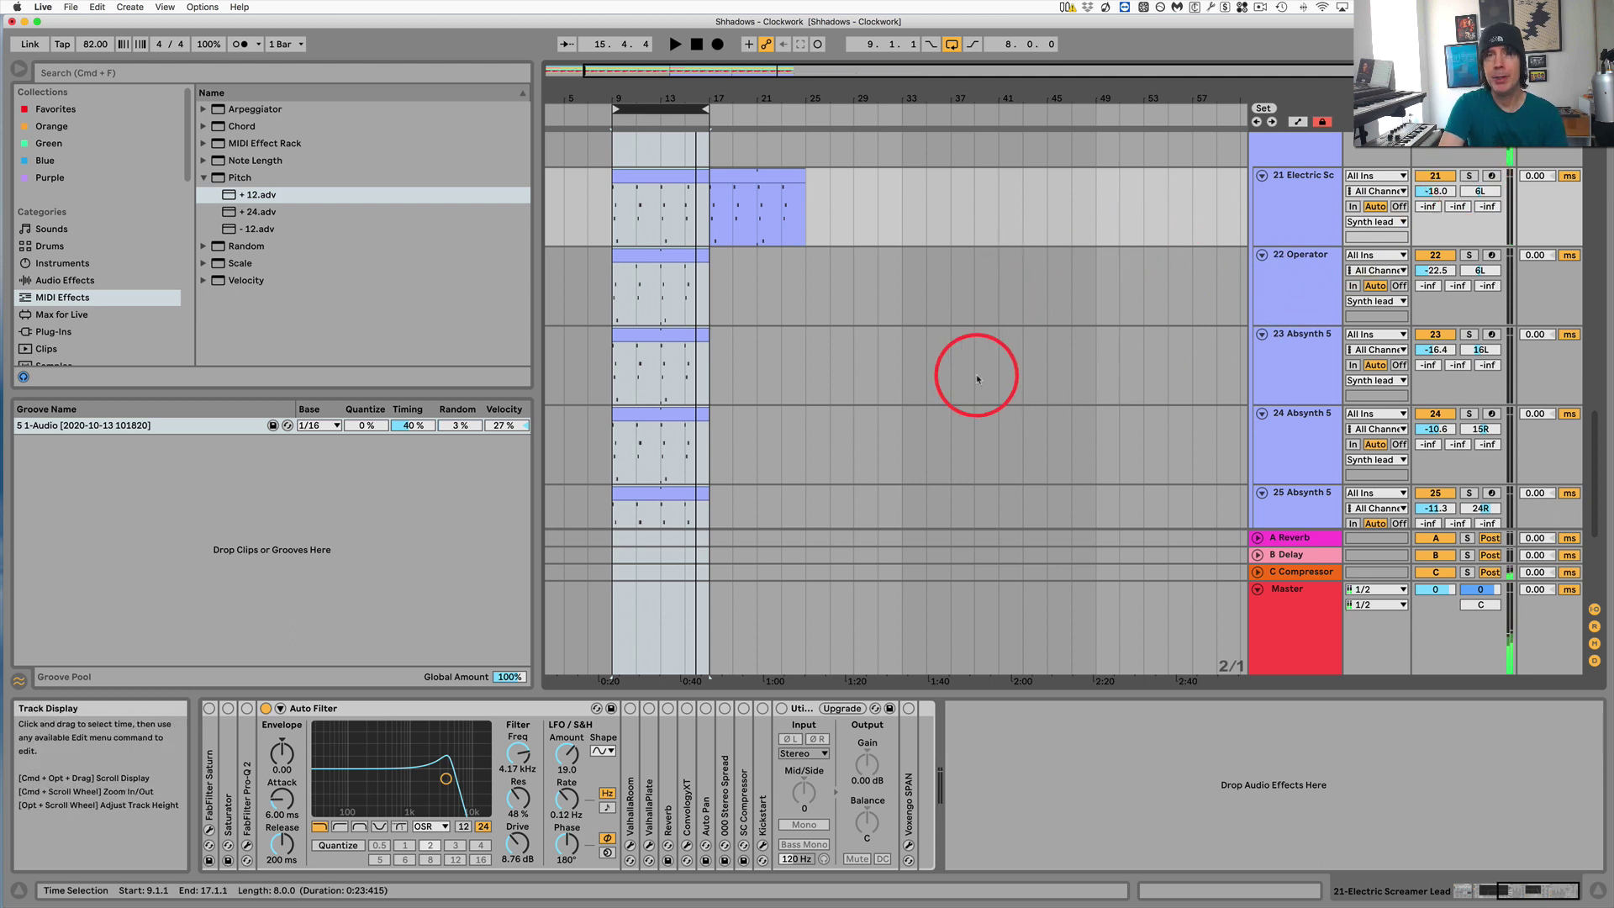
scroll(908, 317, down, 5)
scroll(909, 317, up, 3)
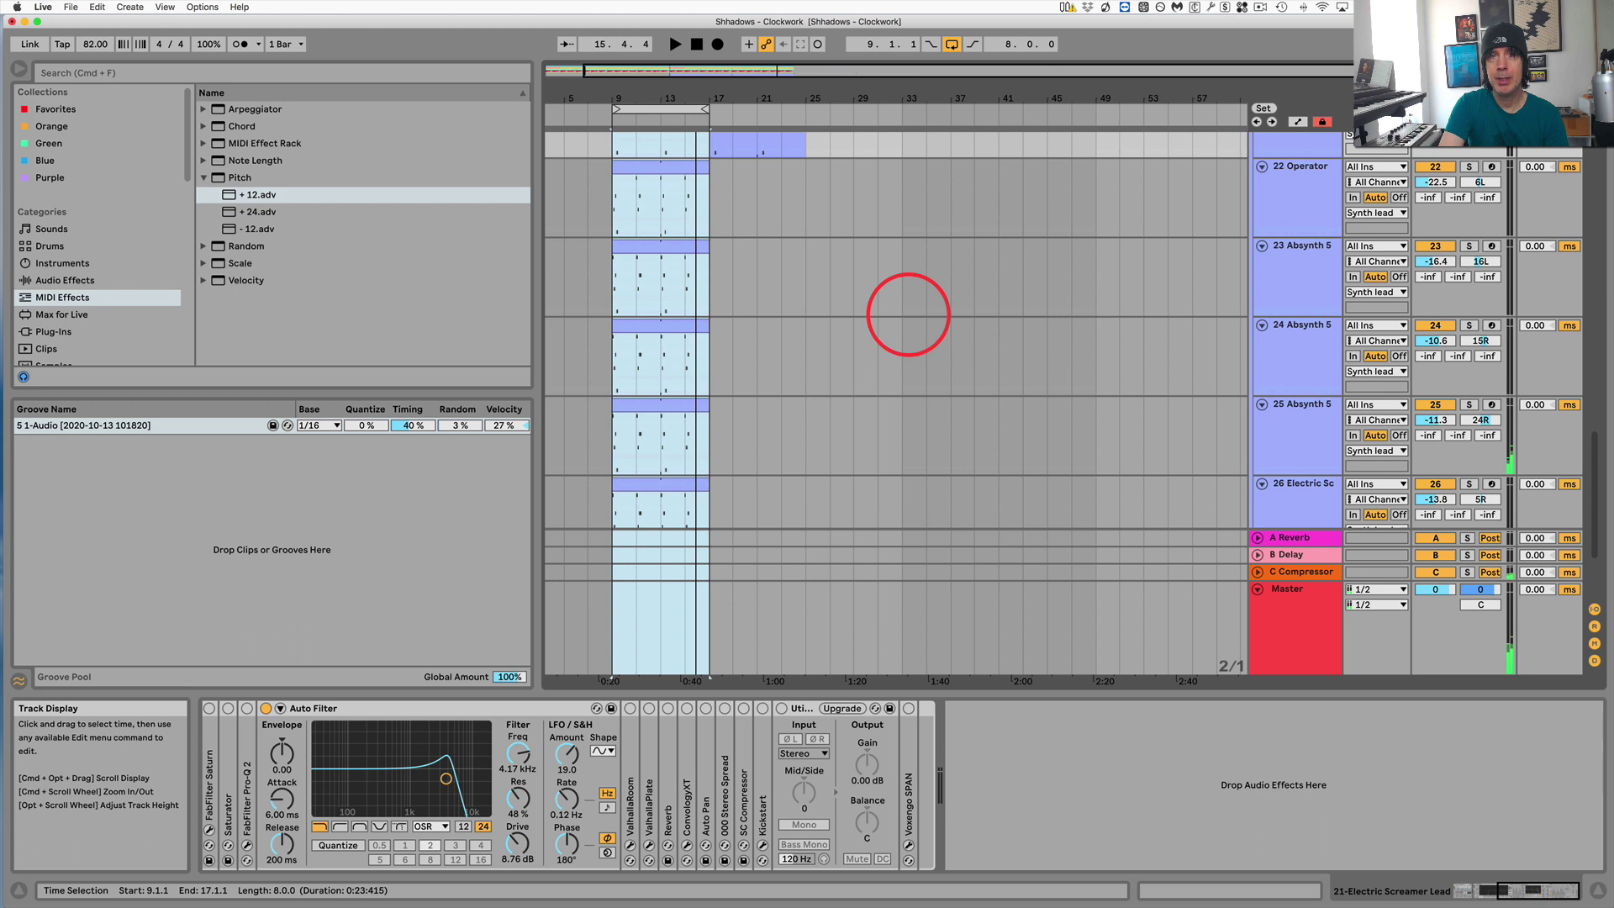
scroll(908, 315, up, 2)
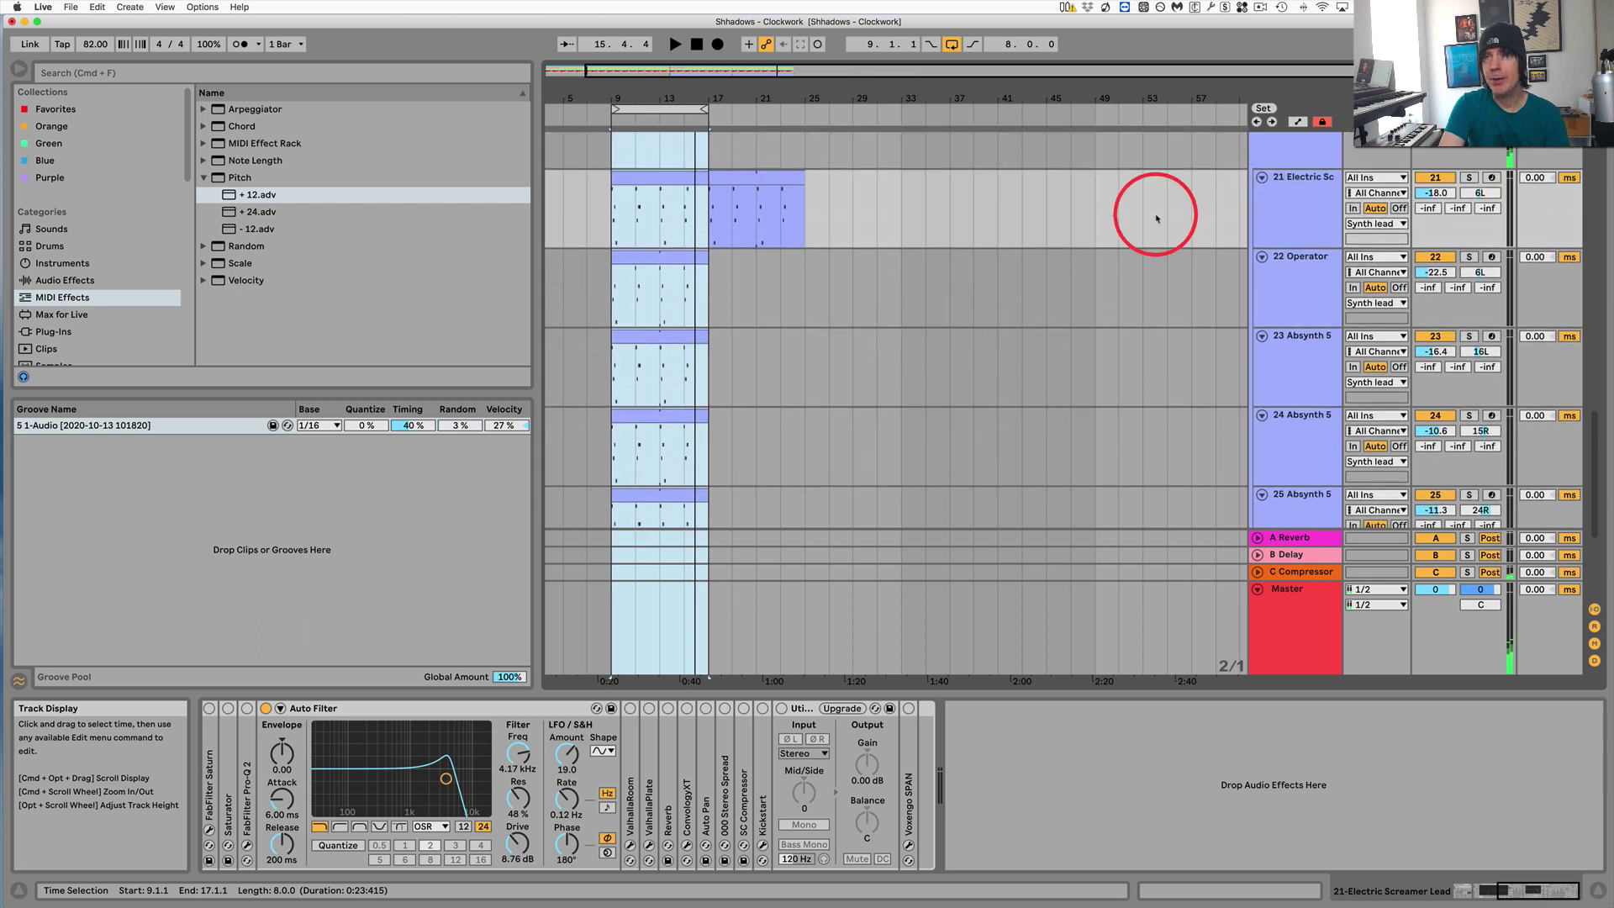
Solo track 21, then track 22 Operator, playing each alone from bar 9
click(1469, 178)
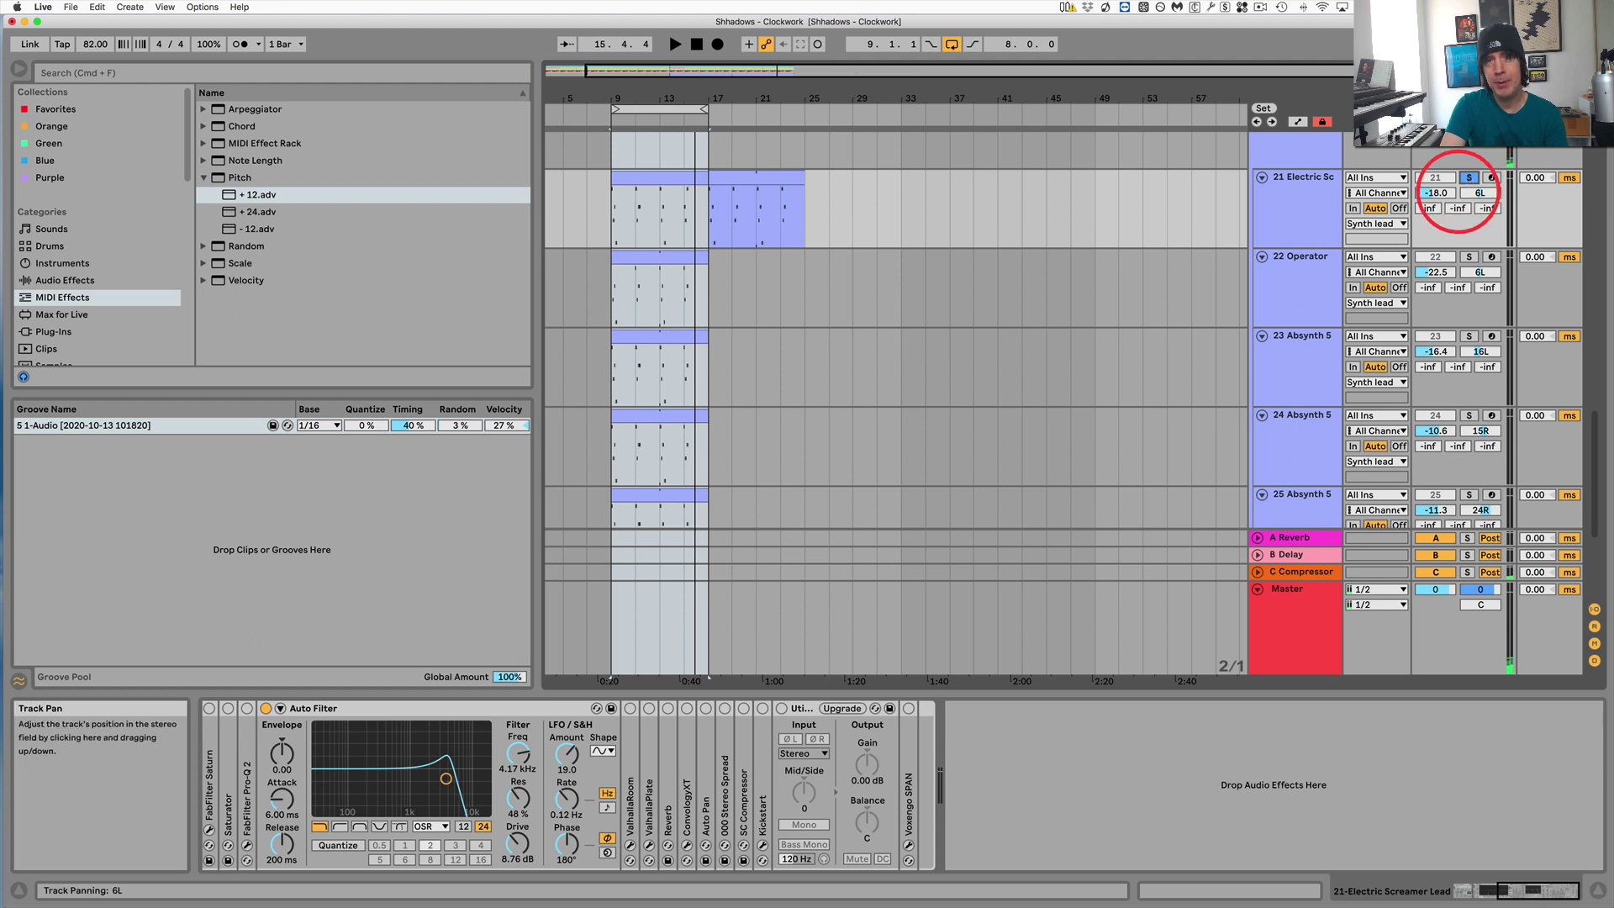
key(space)
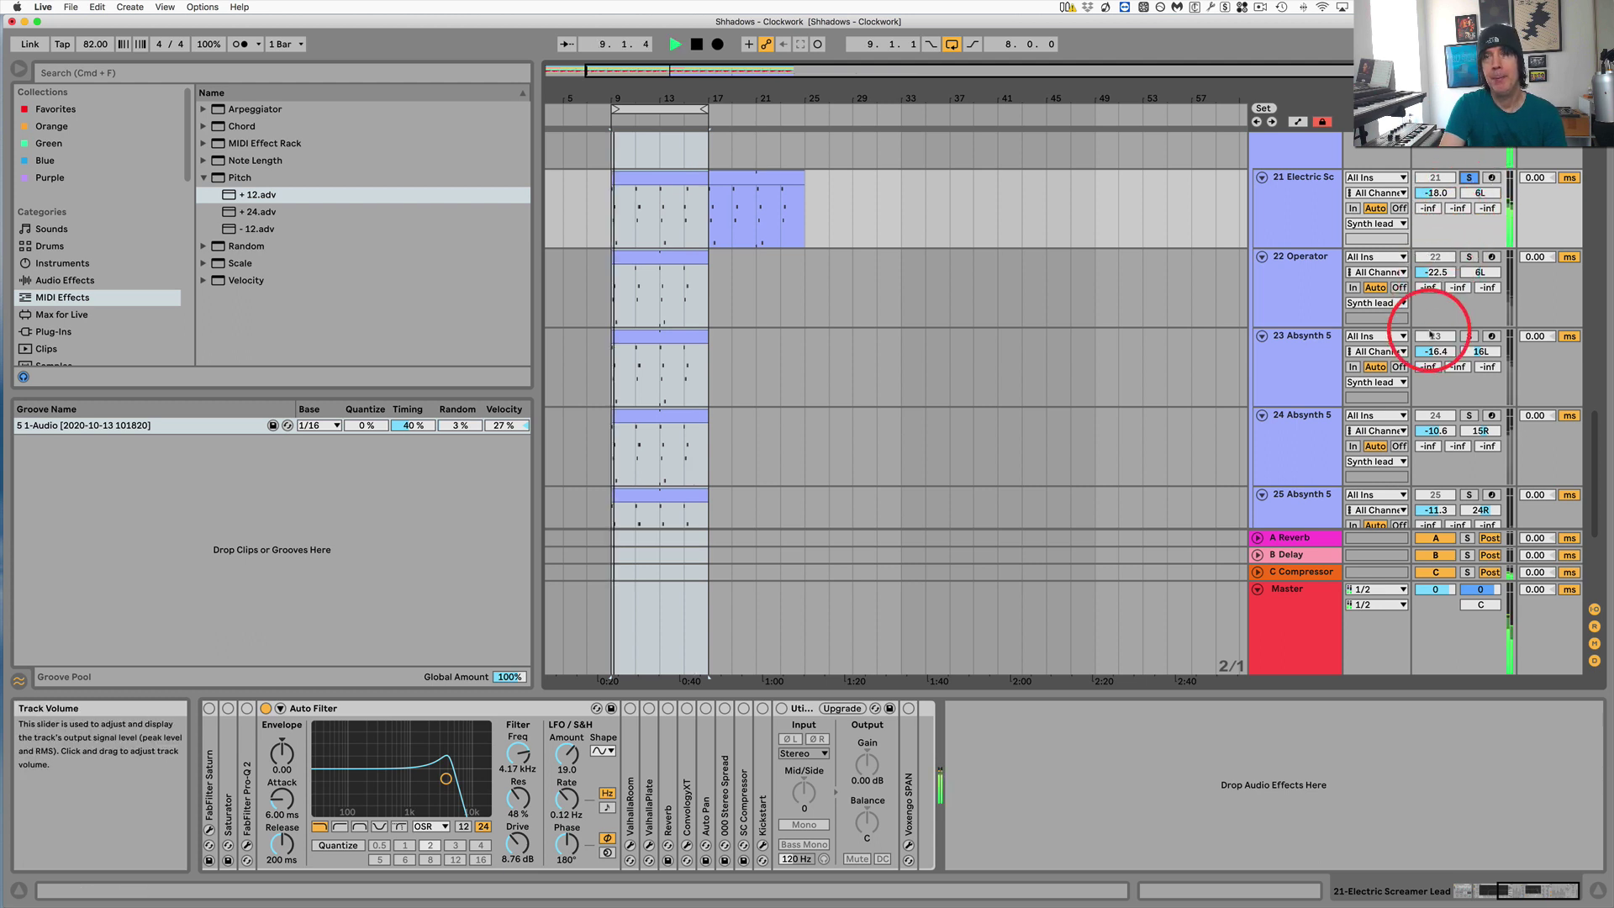
click(1470, 256)
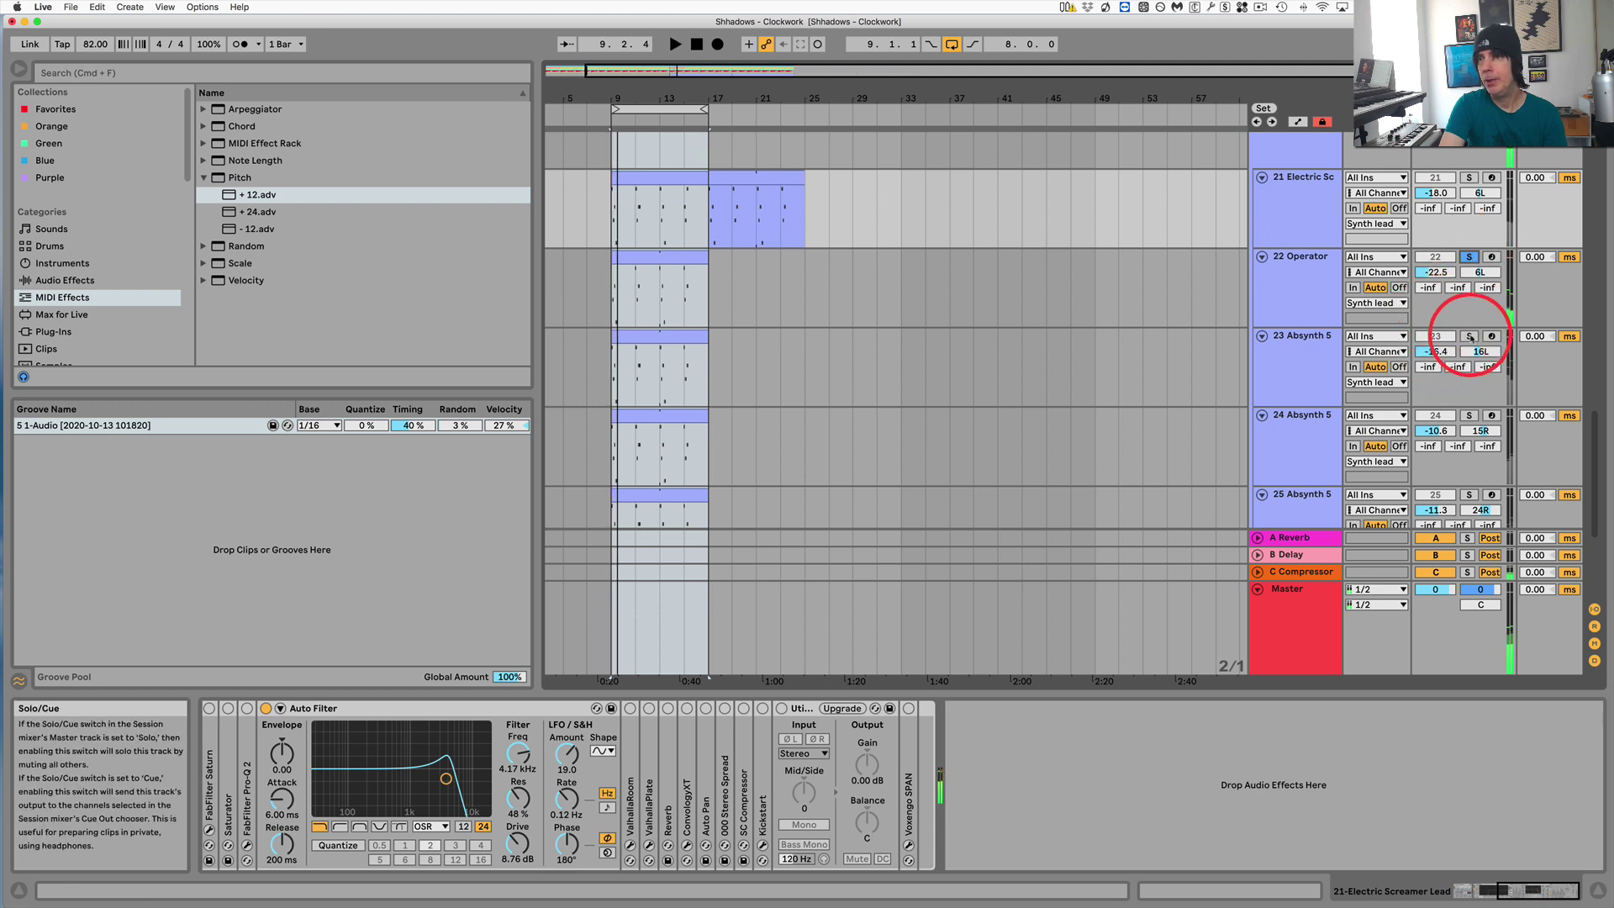
key(space)
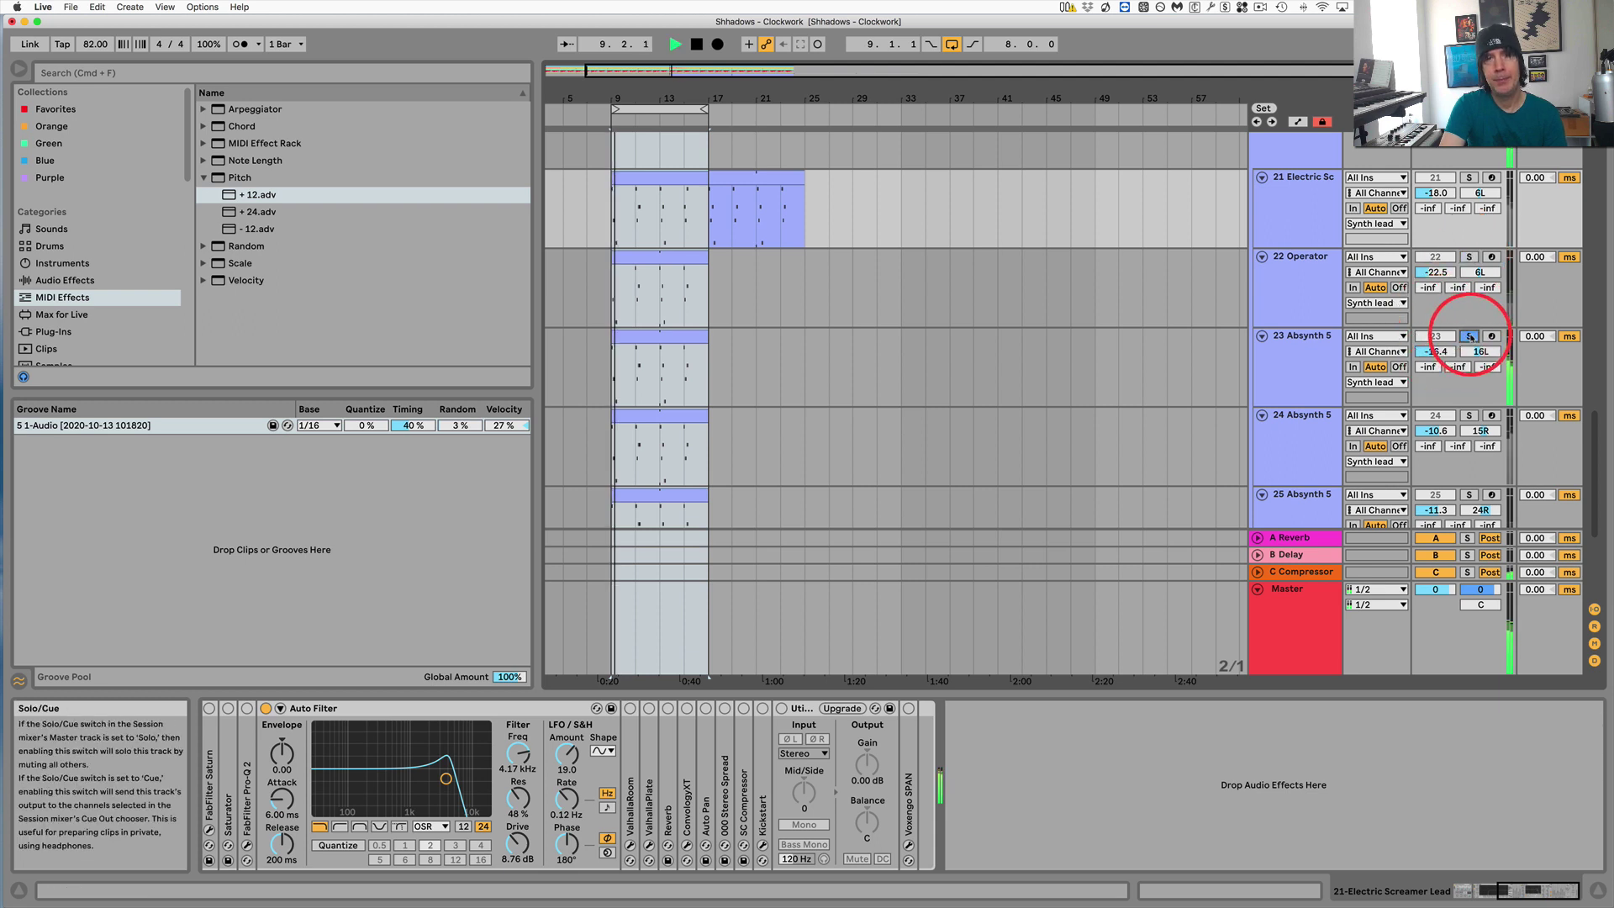
key(space)
Solo Absynth tracks 24 and 25, then track 26, auditioning each alone
scroll(1469, 369, down, 1)
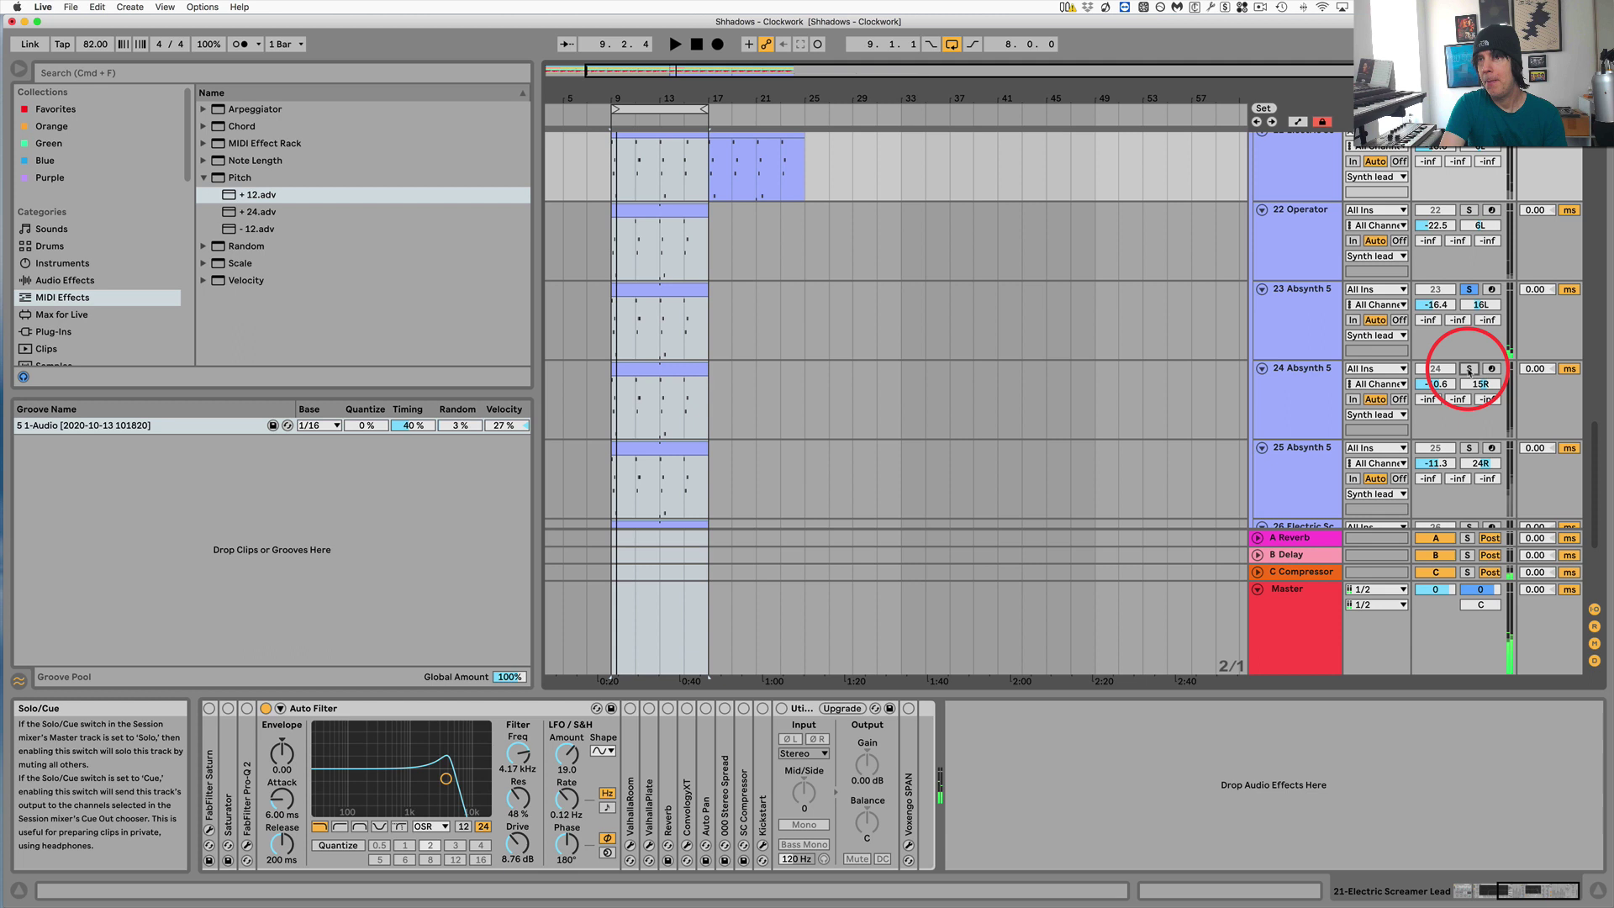
click(1469, 370)
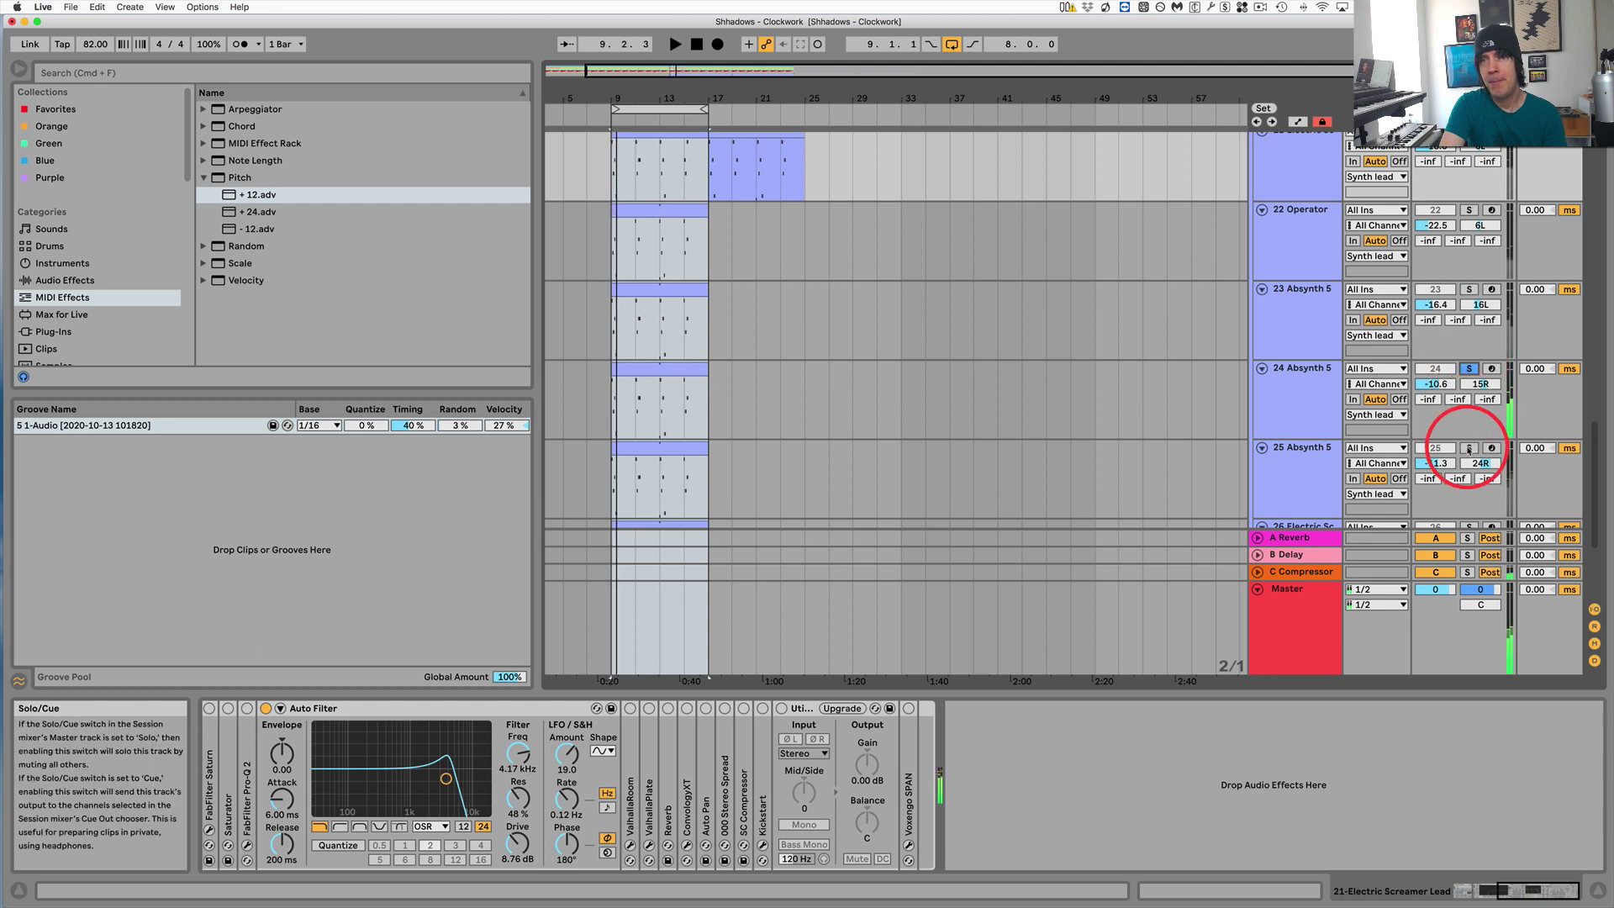
click(1467, 448)
key(space)
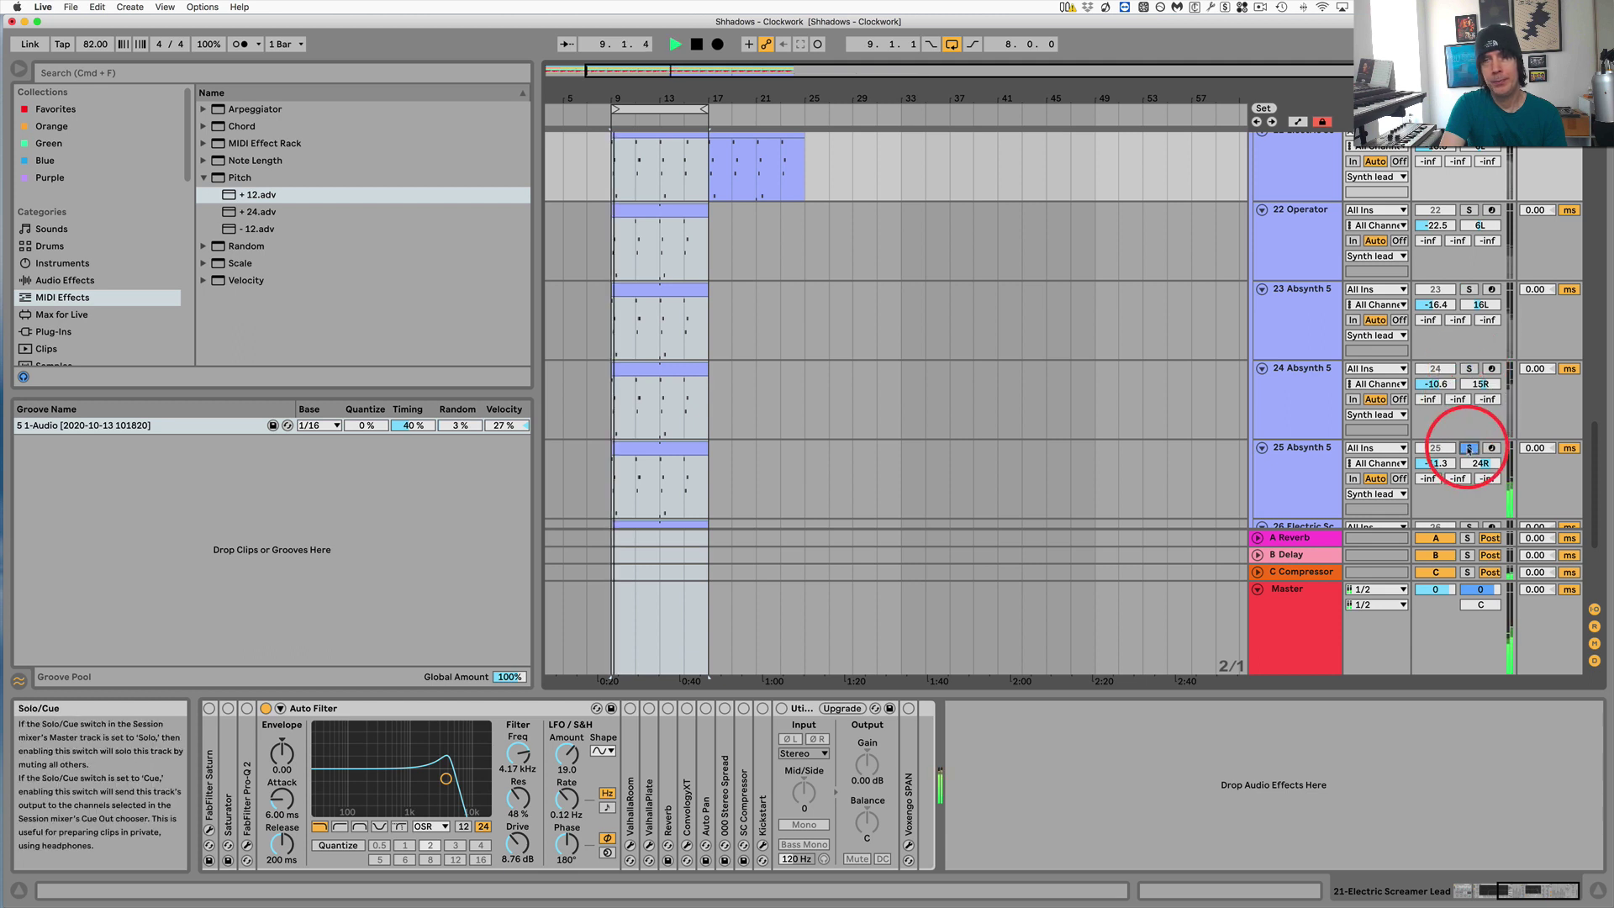
scroll(1467, 448, down, 2)
key(space)
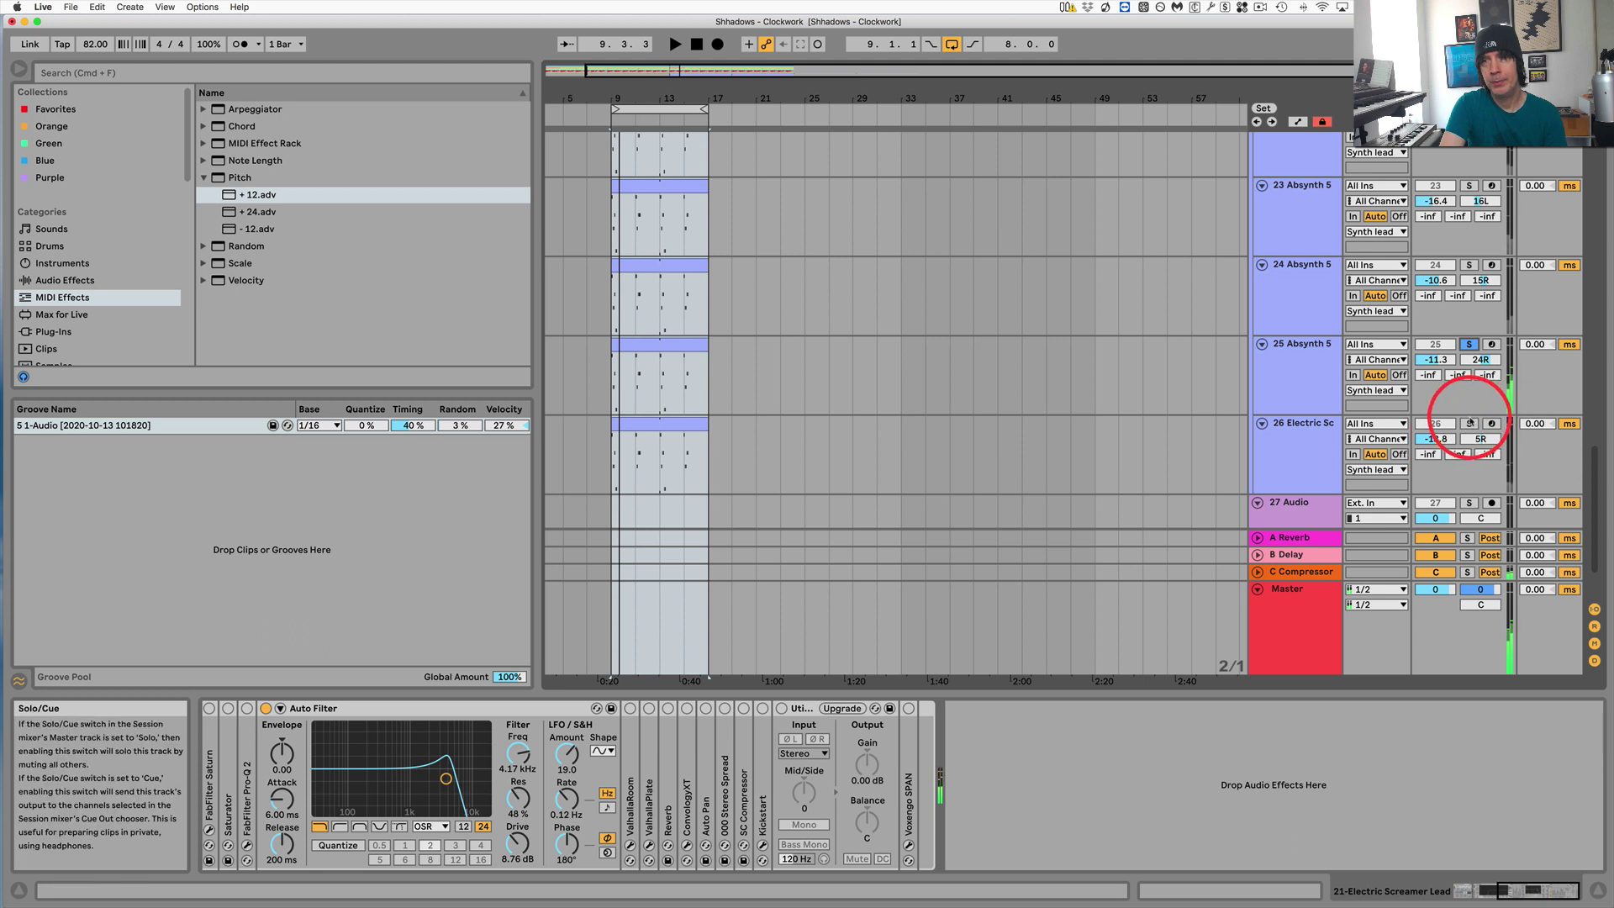
click(1469, 424)
key(space)
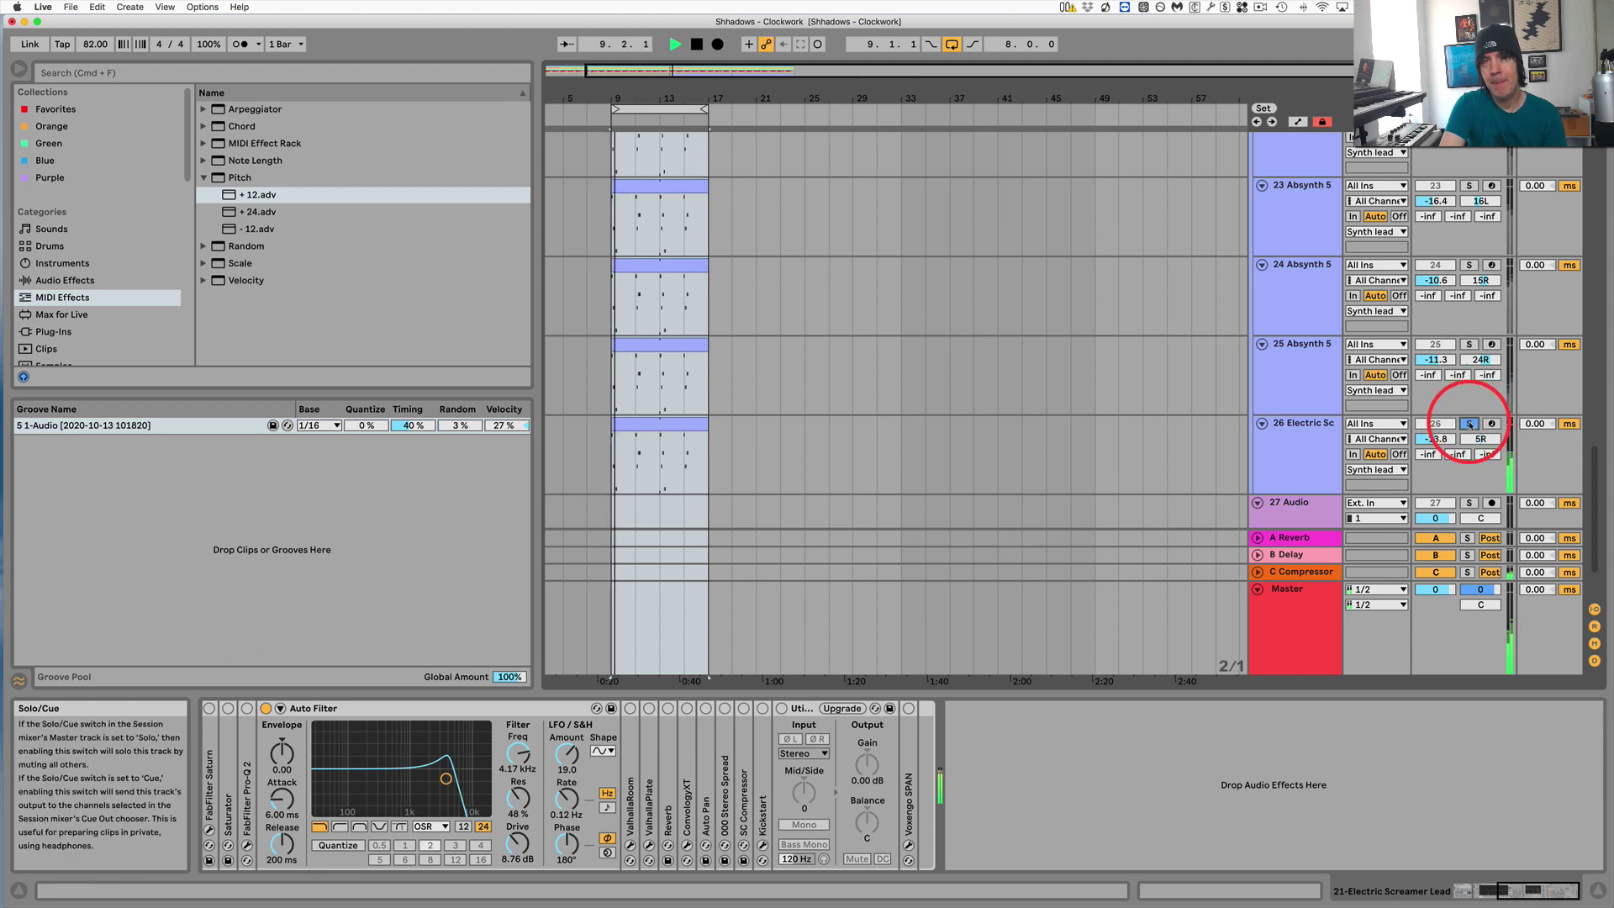
key(space)
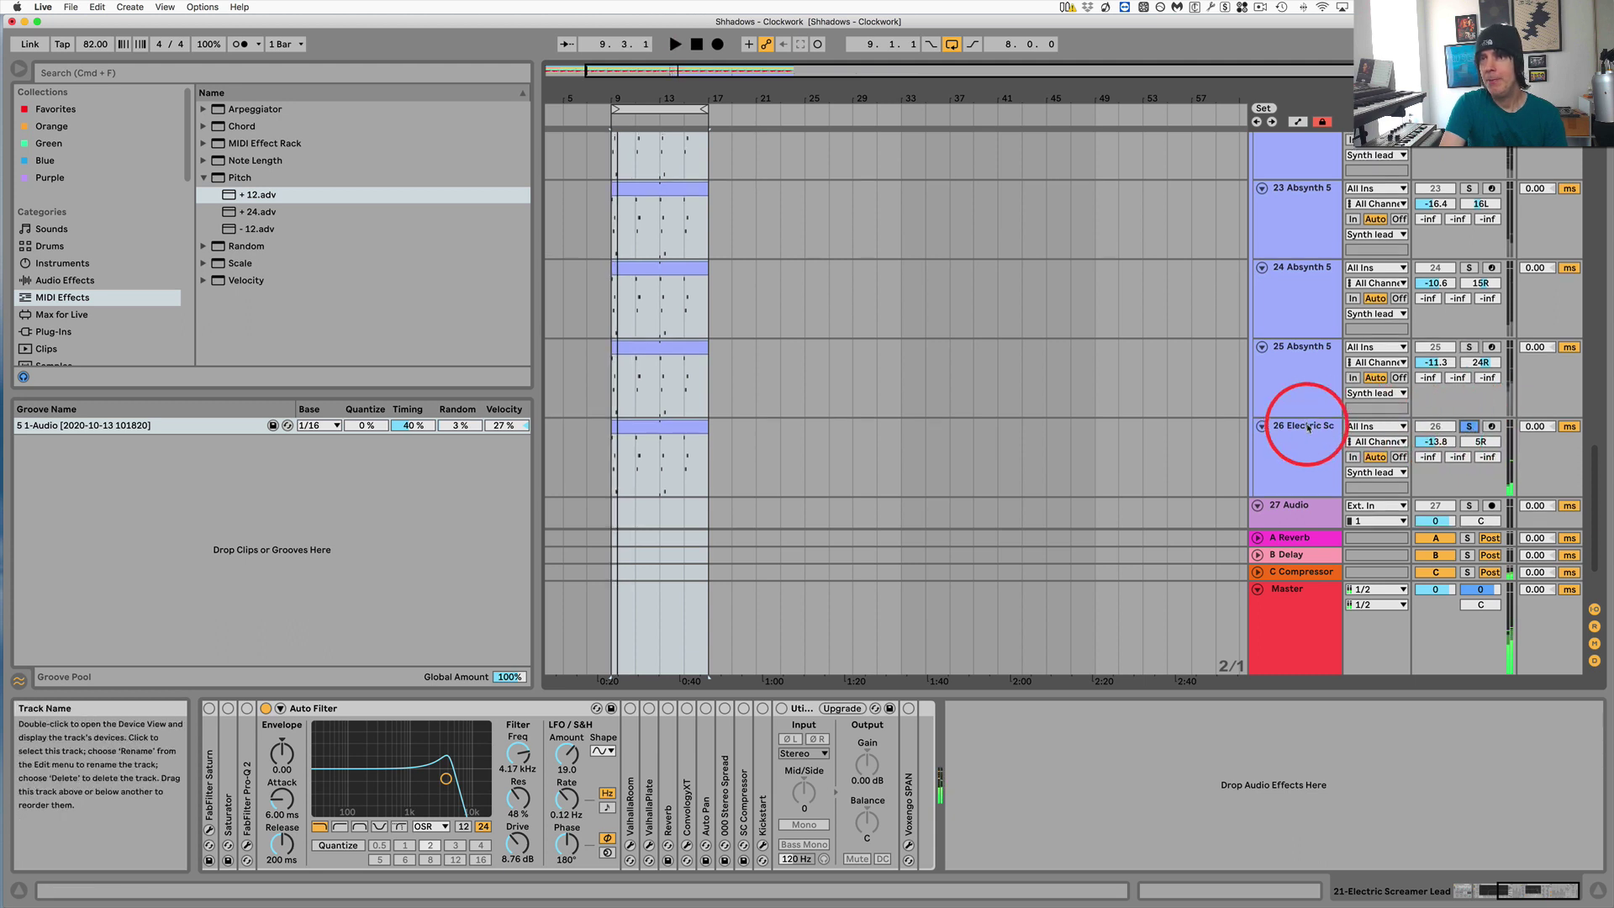
scroll(1307, 427, down, 2)
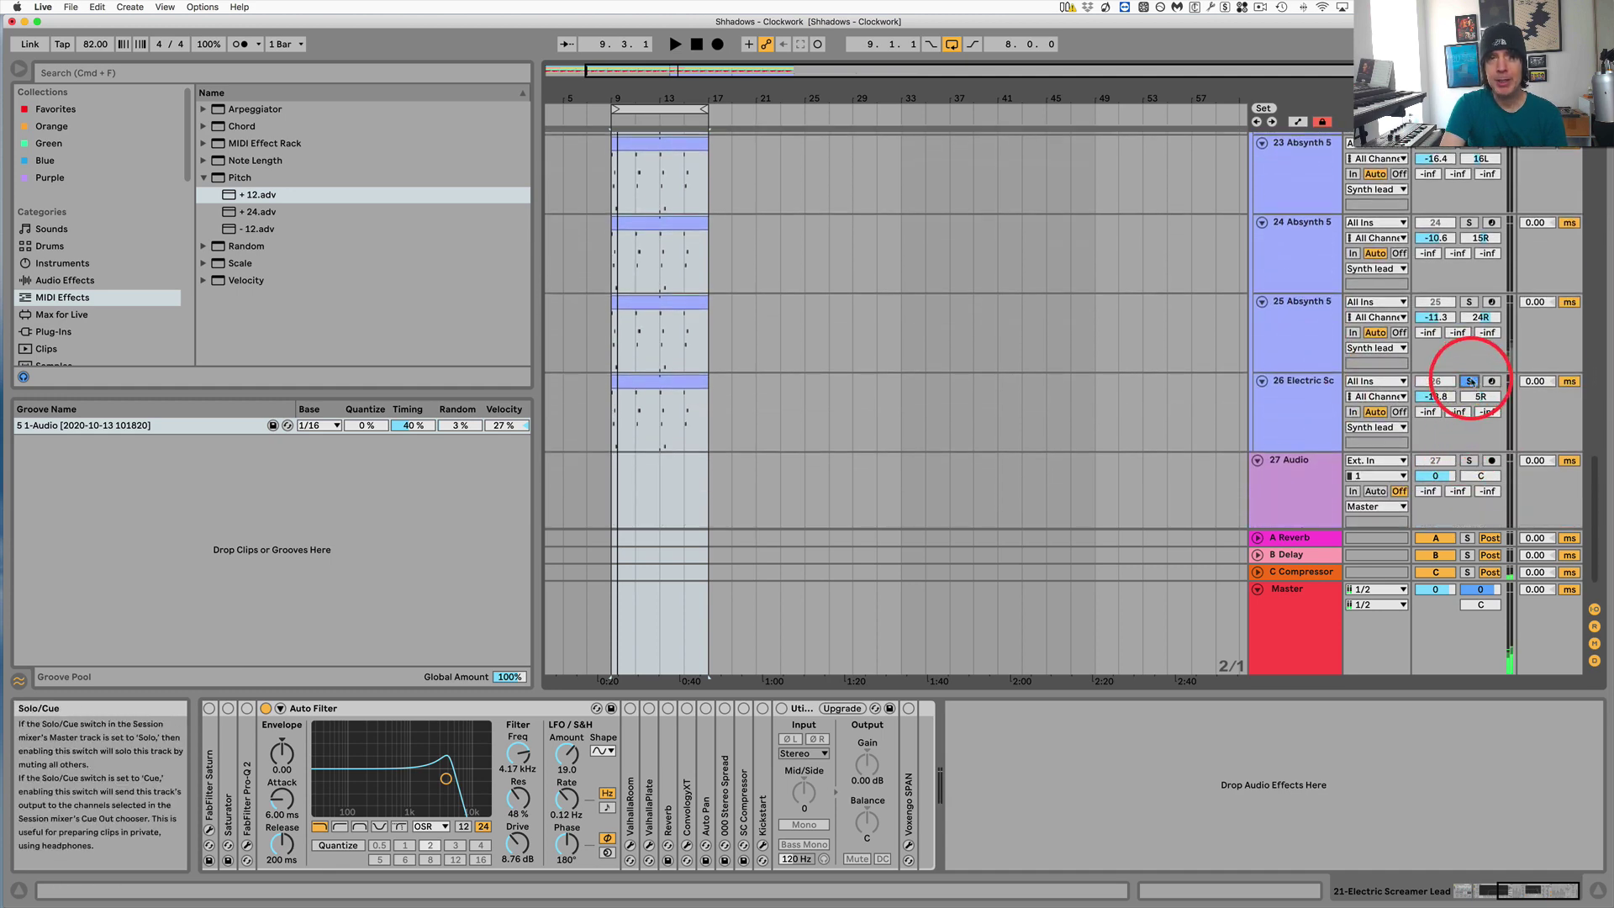
Unsolo track 26 and show its device chain
click(1469, 382)
click(1315, 386)
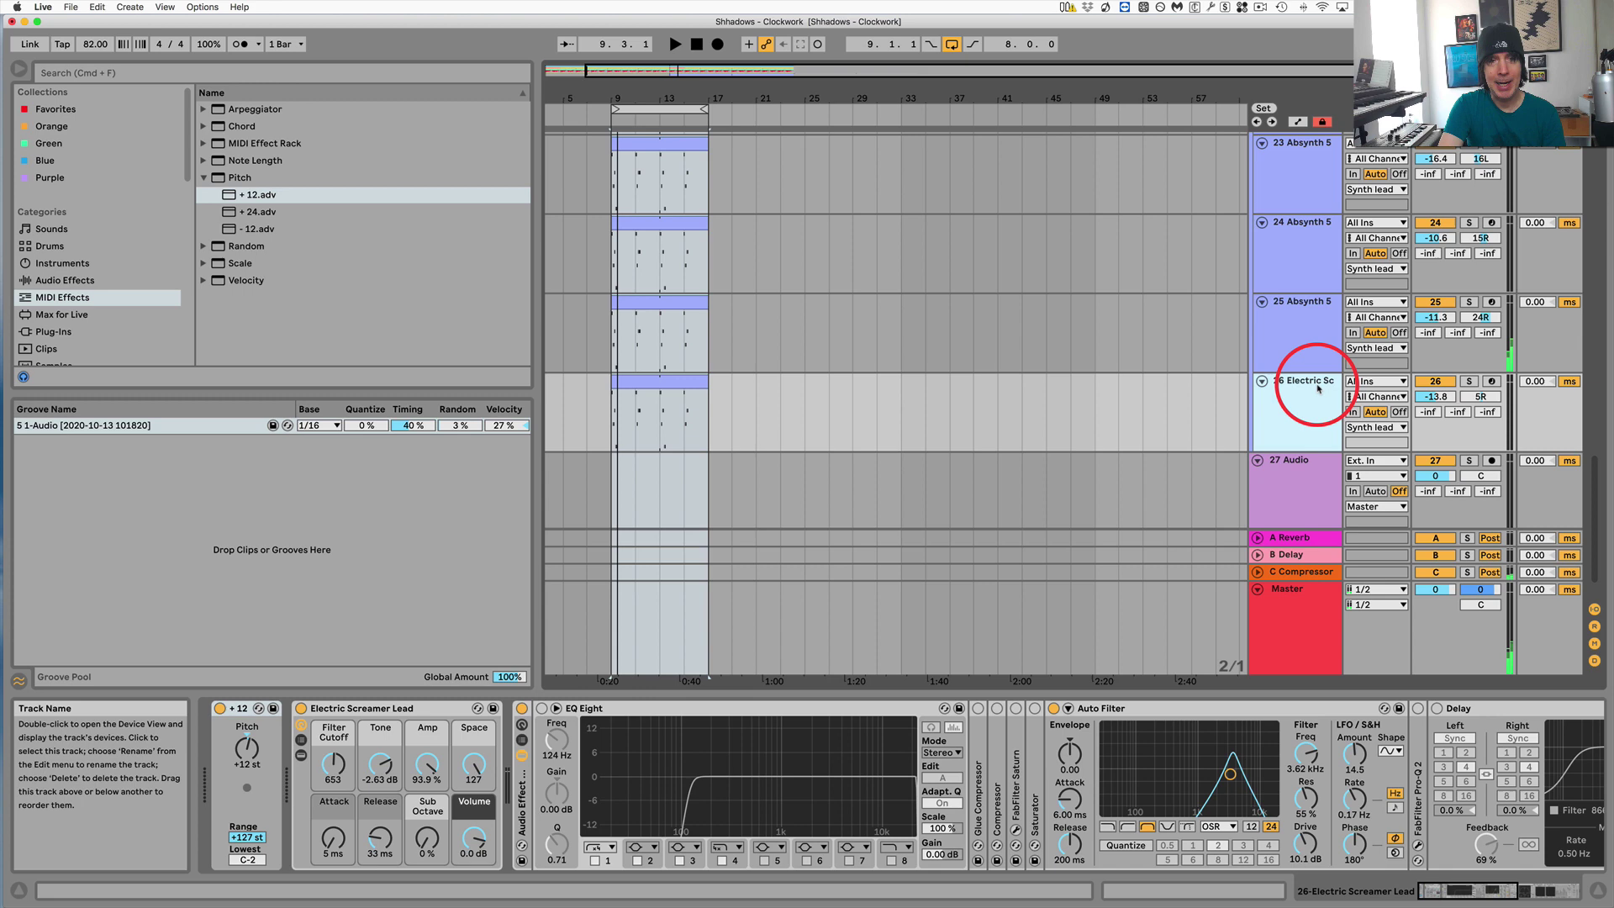
click(254, 745)
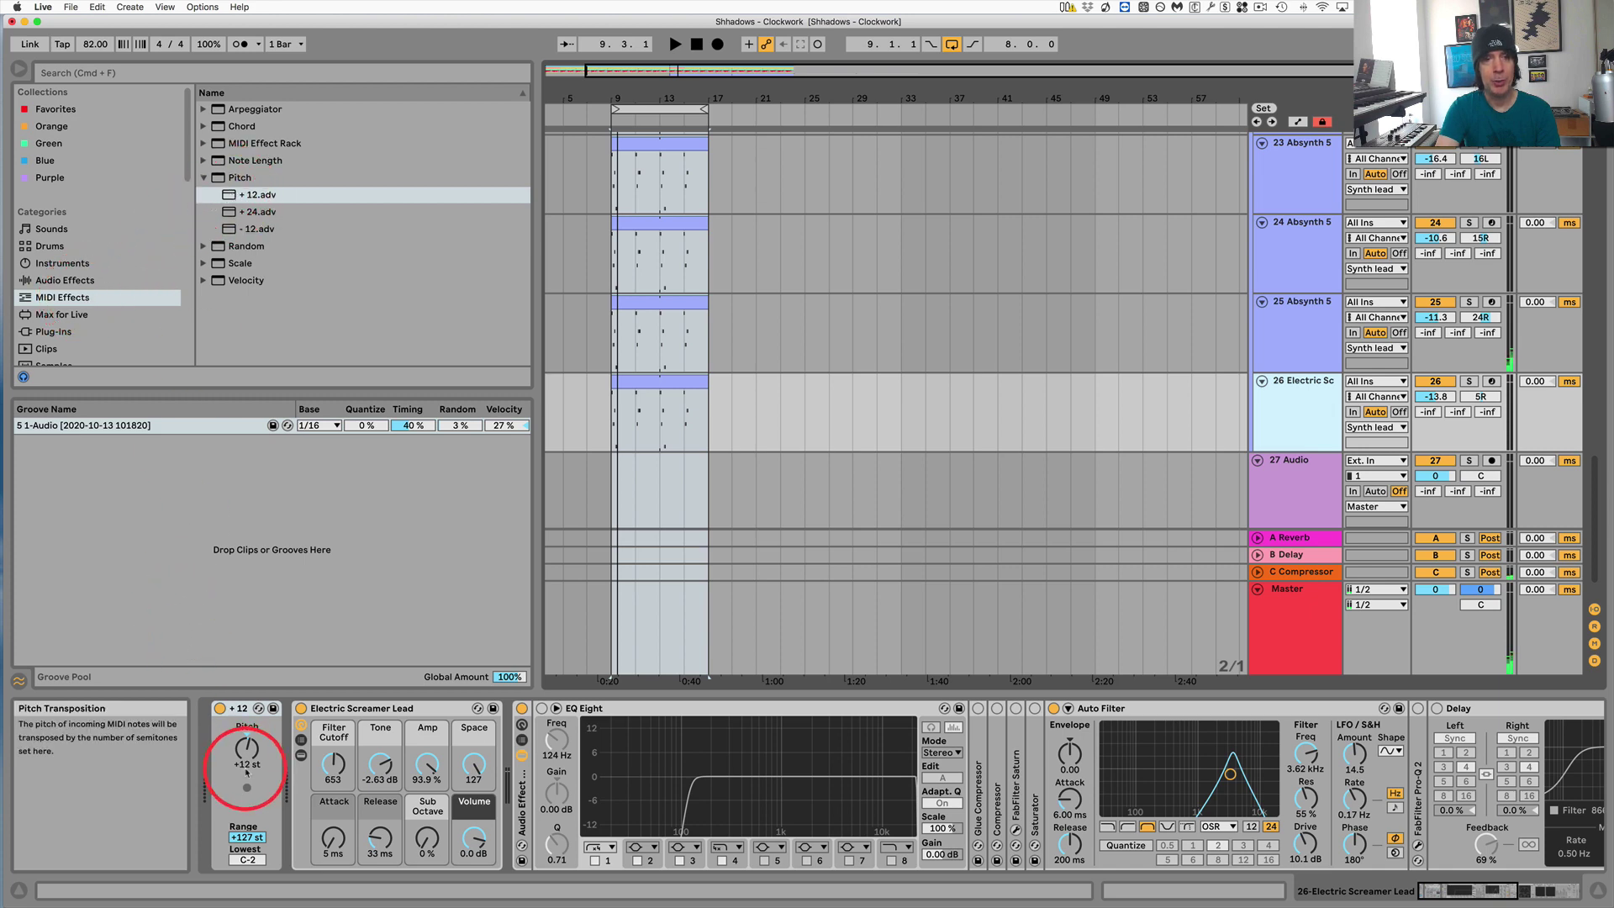
Check Absynth tracks 25 and 23, then confirm track 26's +12 st Pitch device
click(1317, 304)
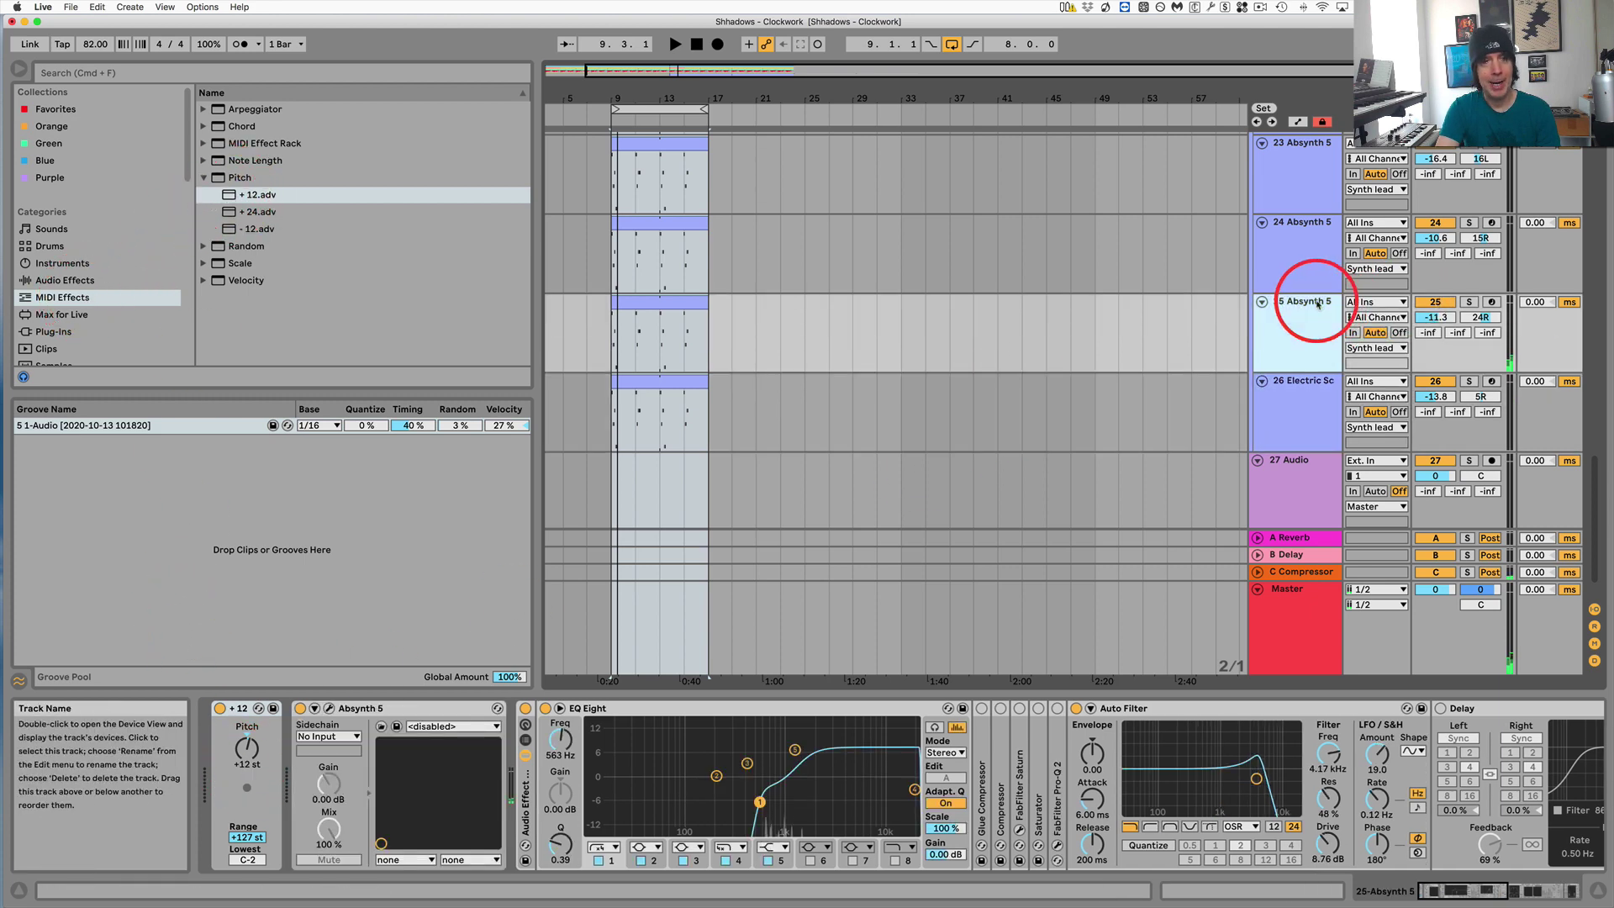
scroll(1316, 290, up, 2)
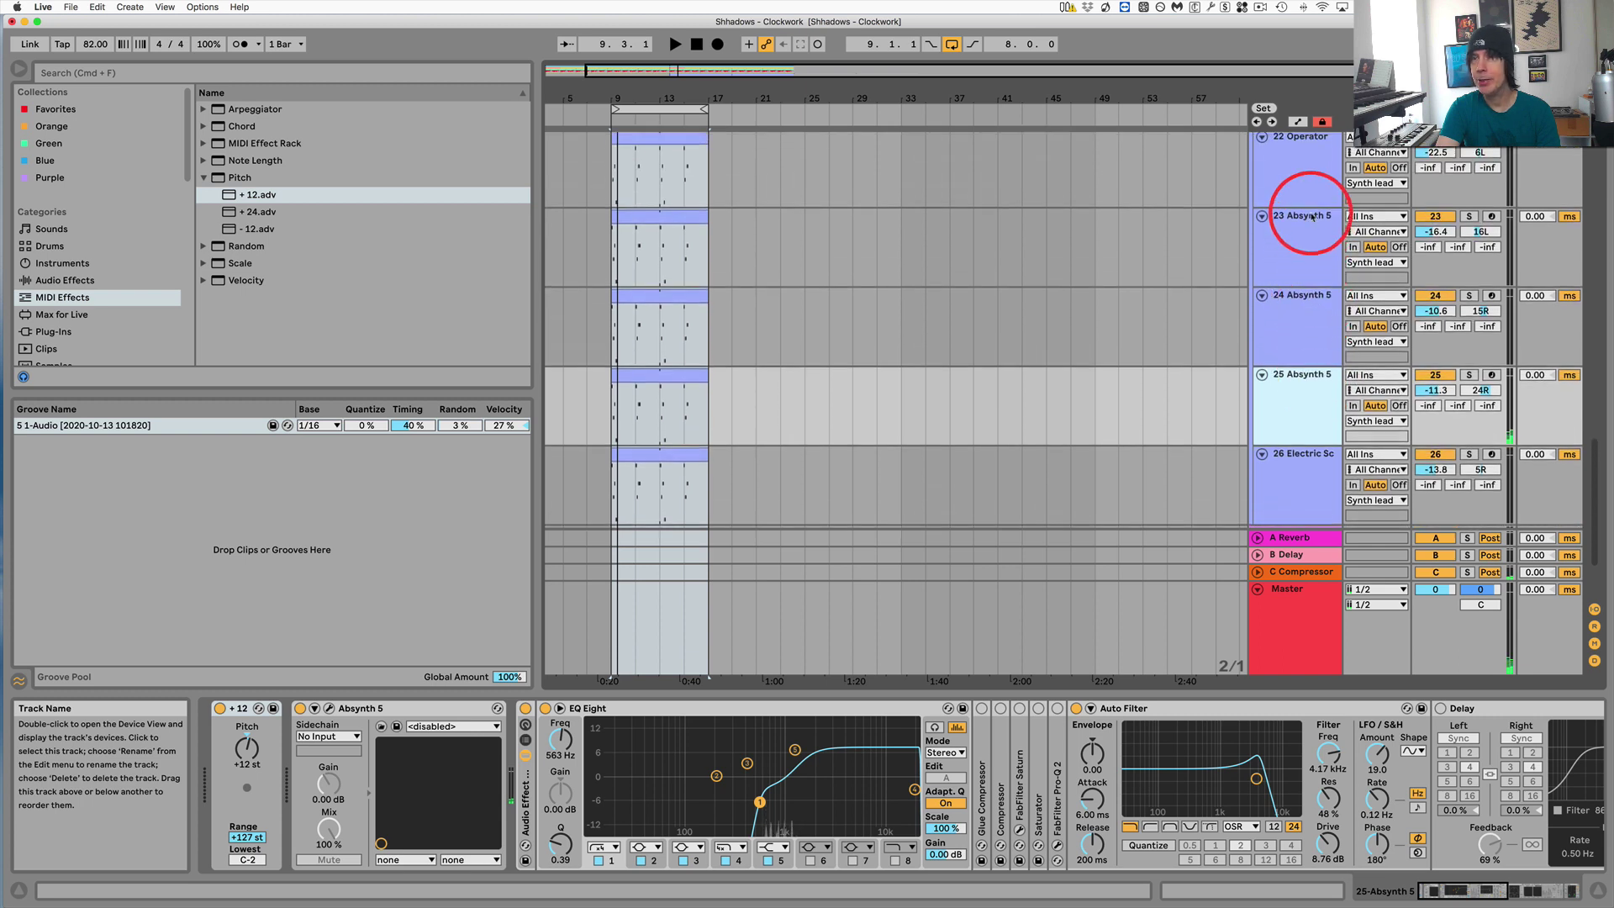
click(1312, 217)
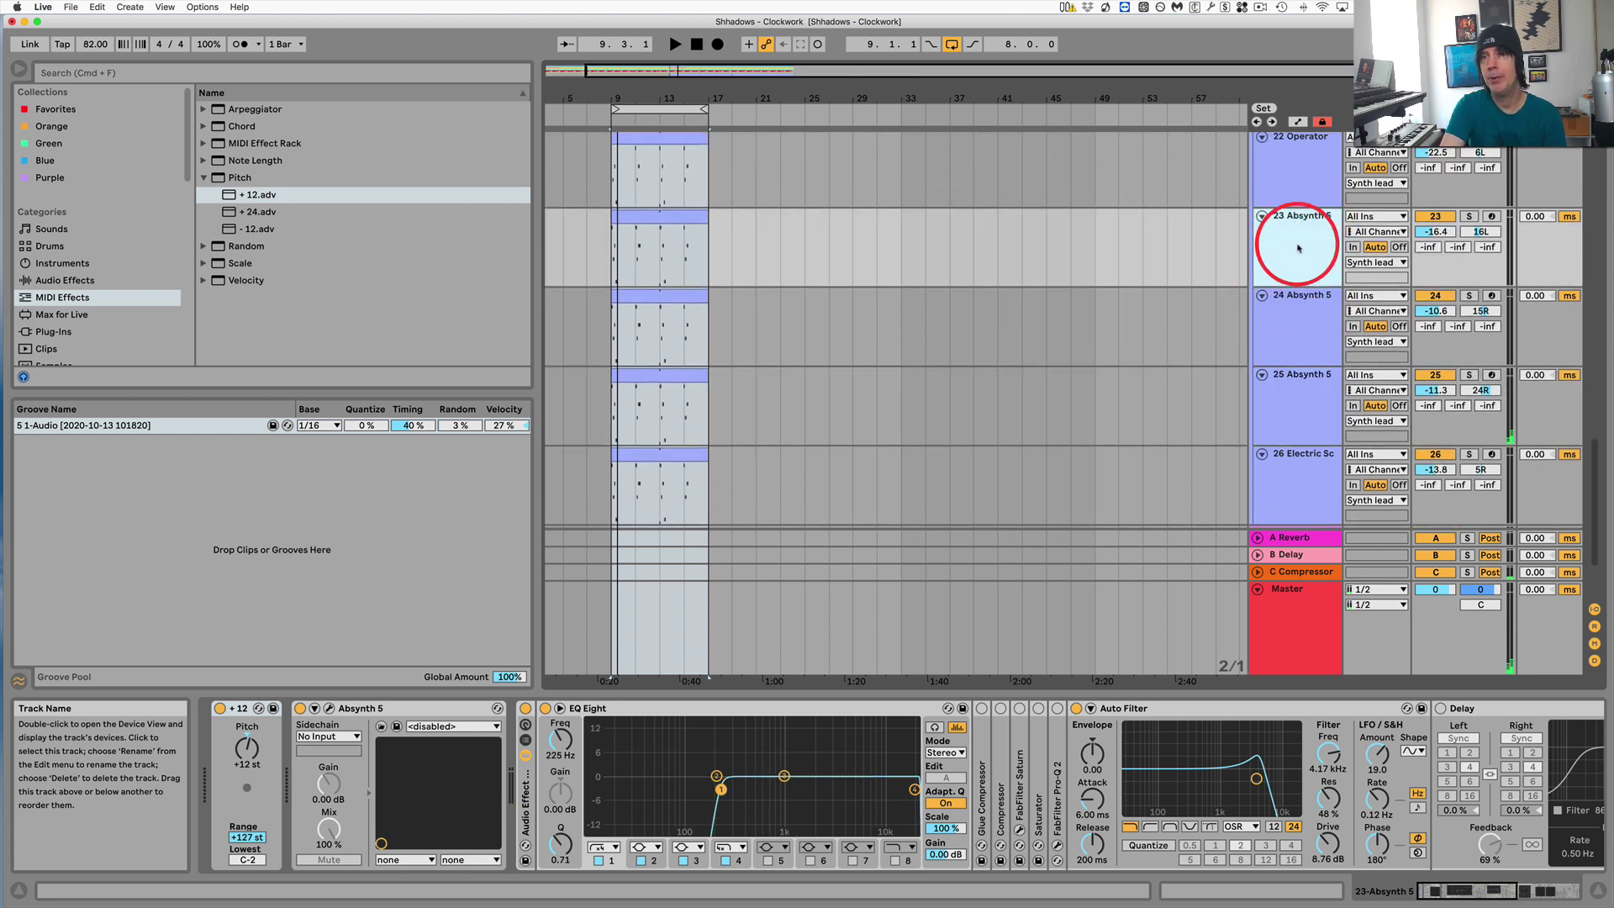
scroll(1290, 248, down, 2)
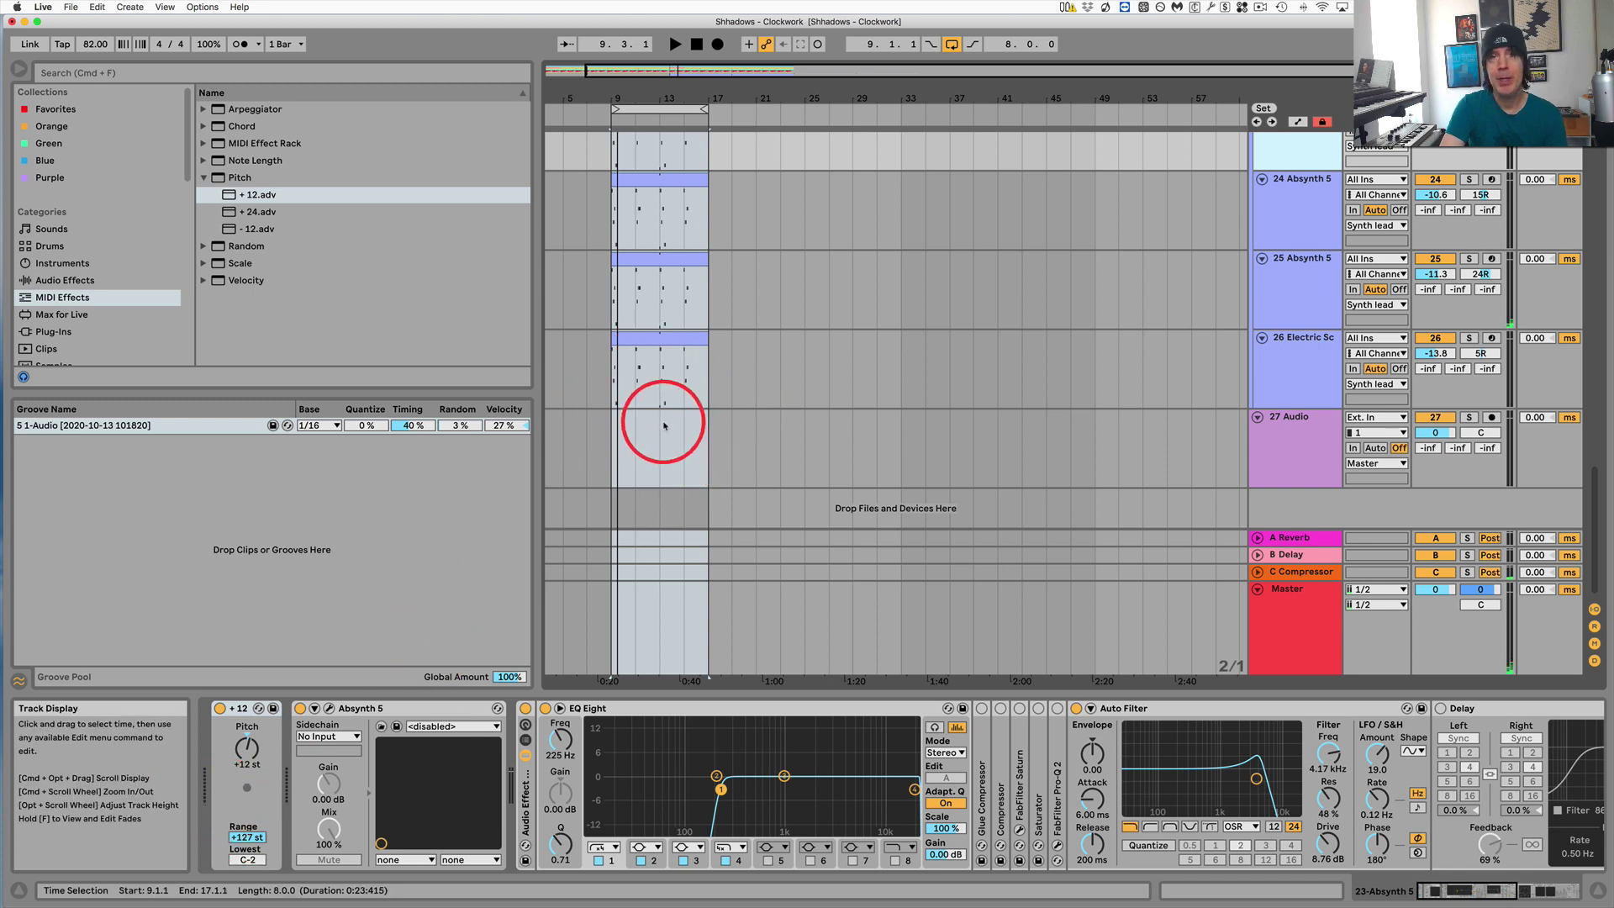
click(652, 360)
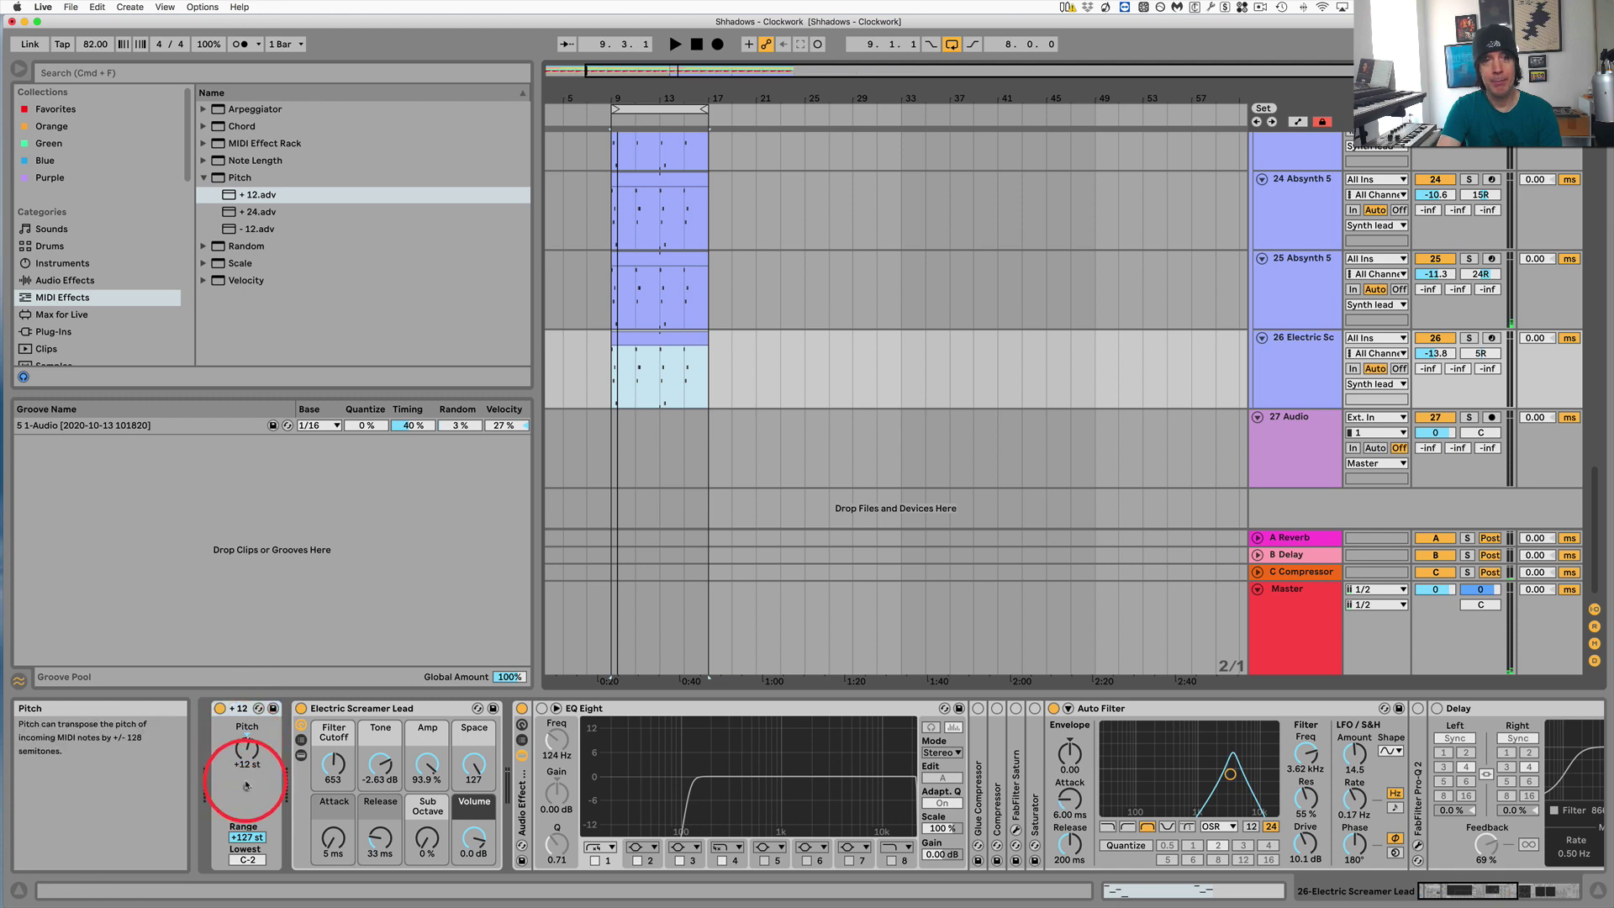
scroll(854, 281, up, 3)
scroll(855, 289, up, 2)
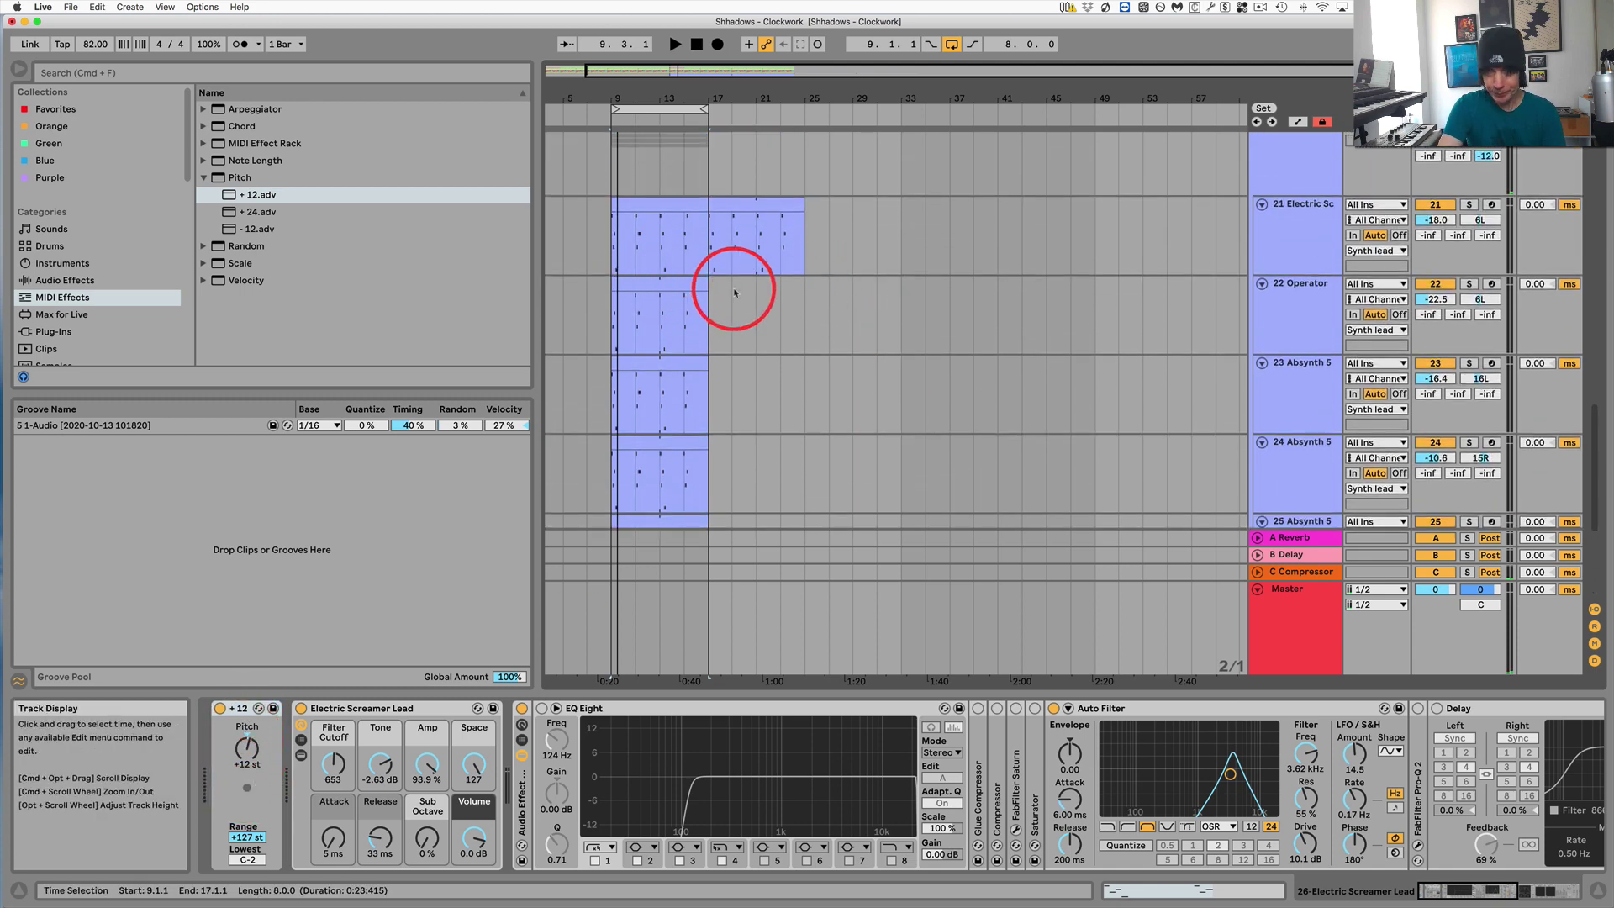
Zoom into bars 9–17, select track 21's master clip, and compare the tracks' notes
drag(691, 97, 922, 98)
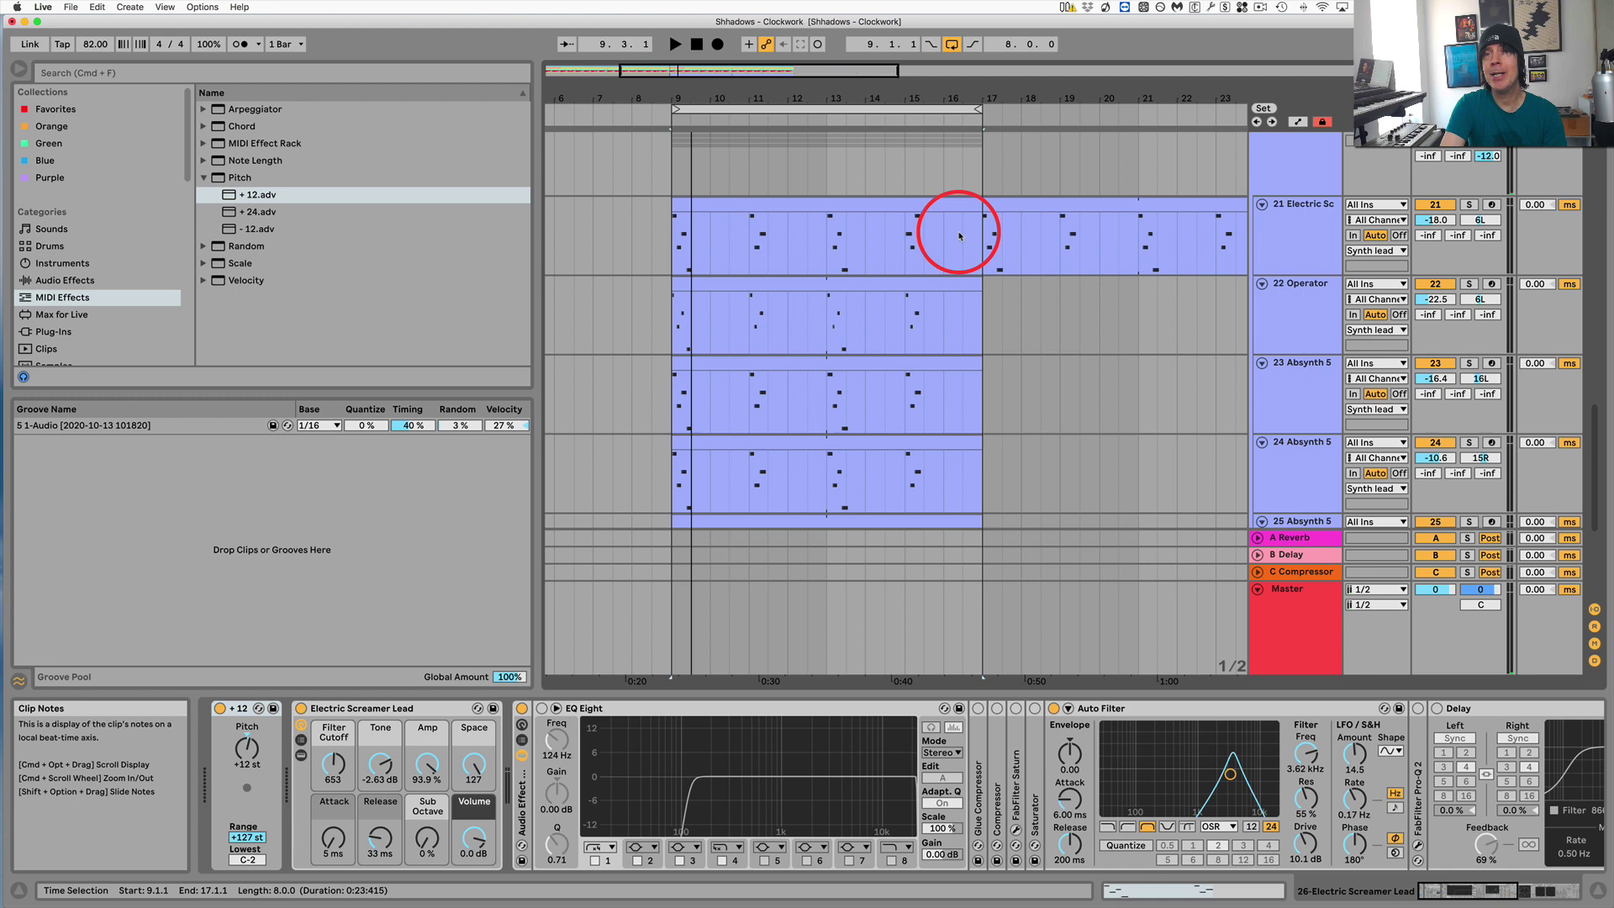
click(948, 208)
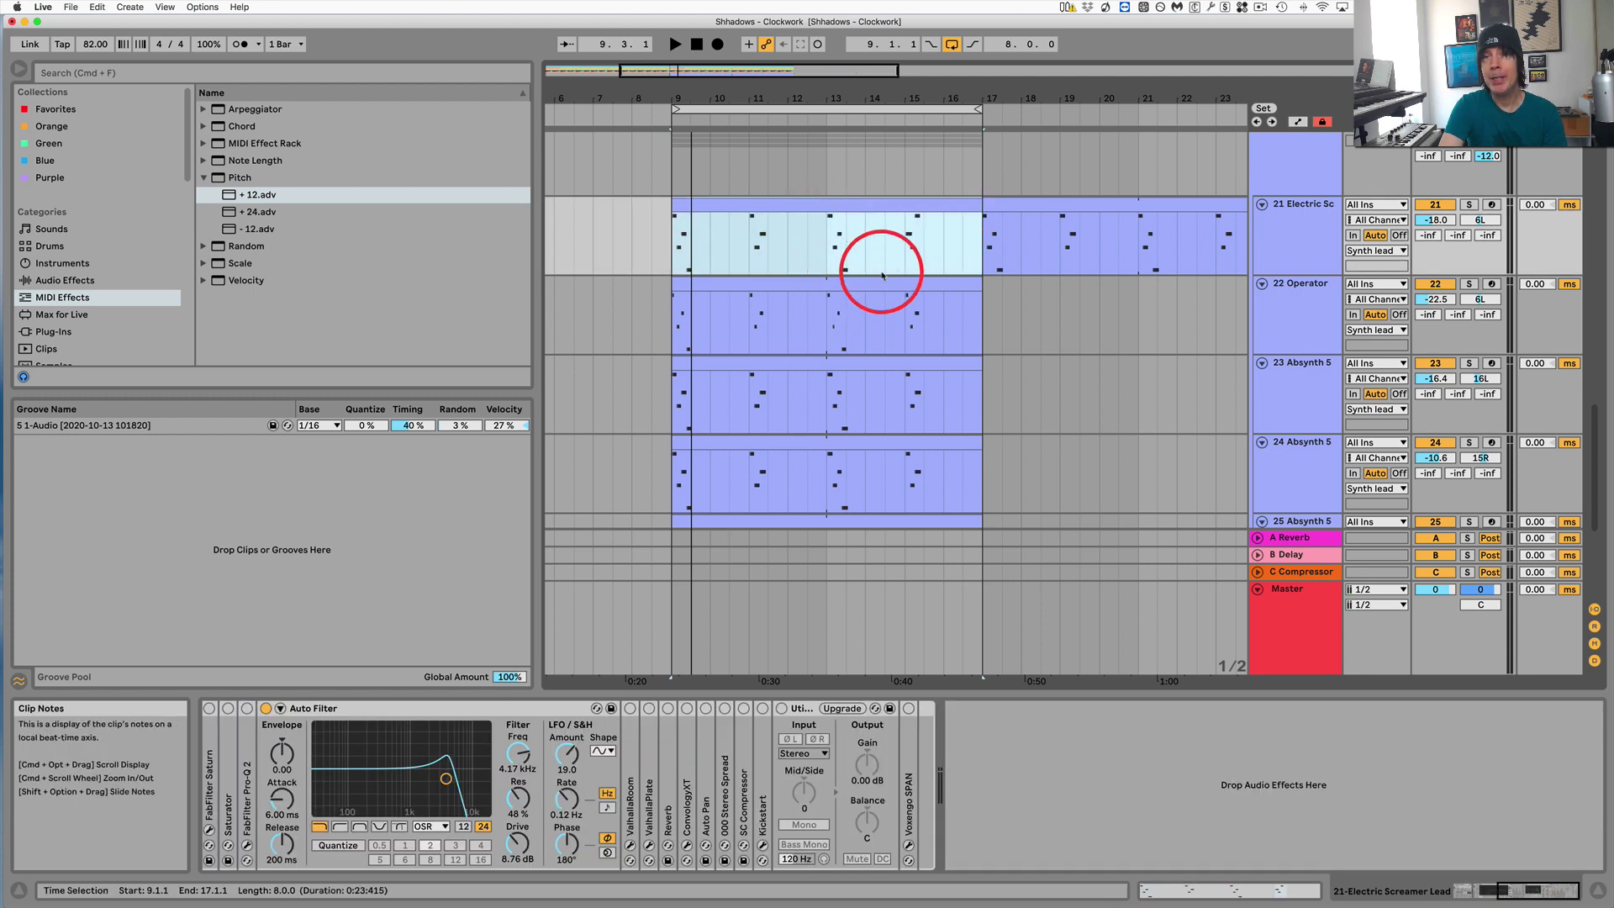
scroll(925, 340, down, 5)
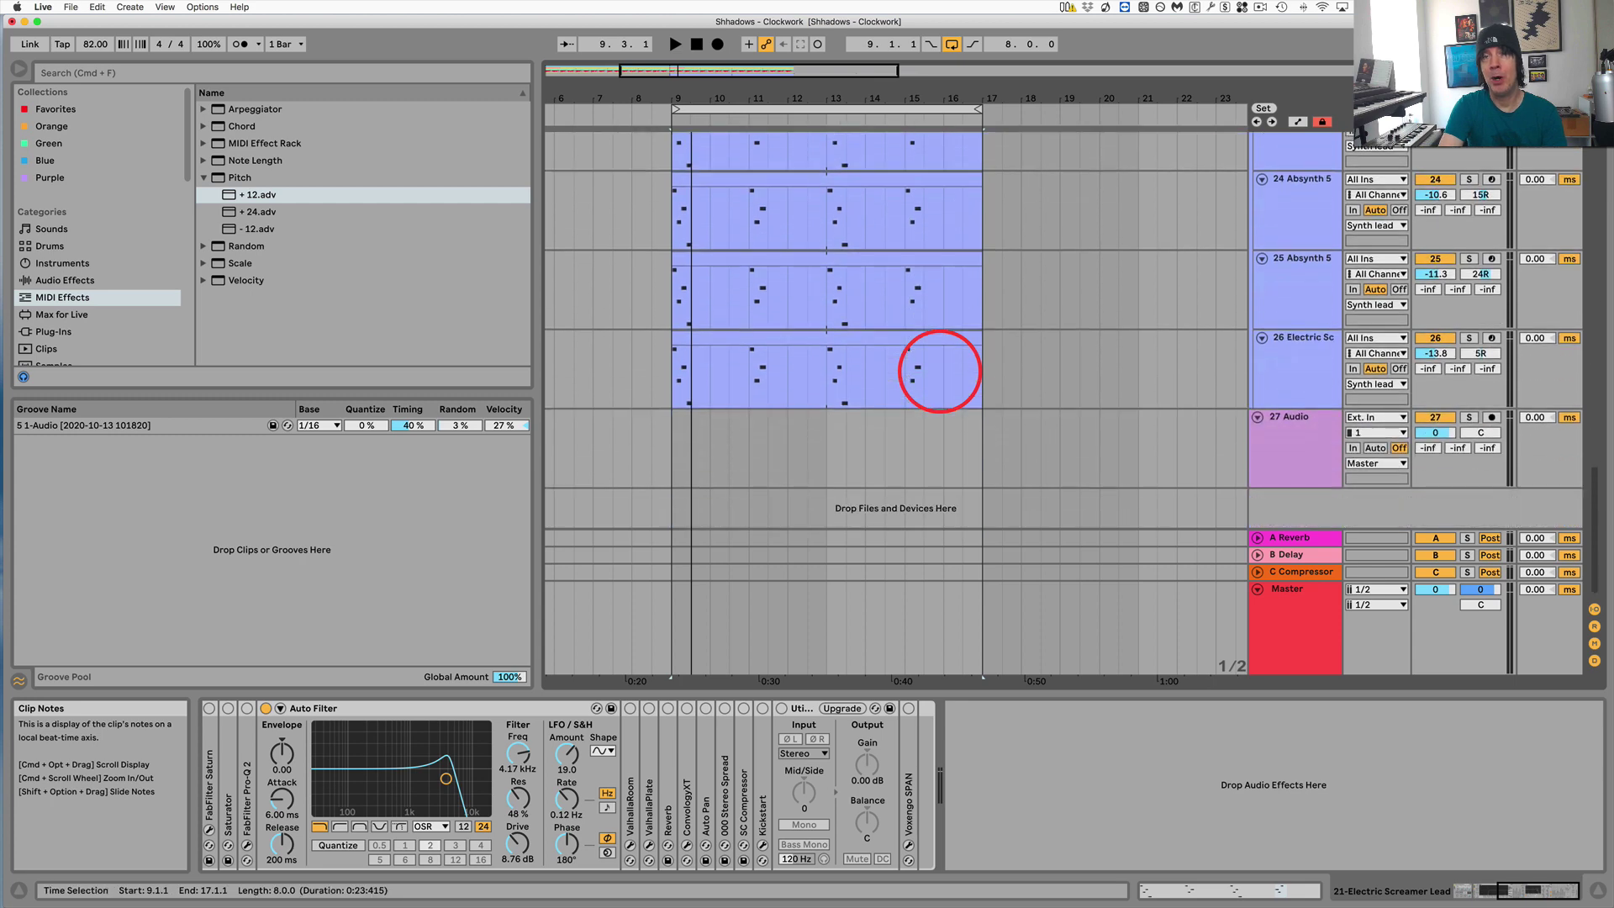
scroll(920, 343, up, 3)
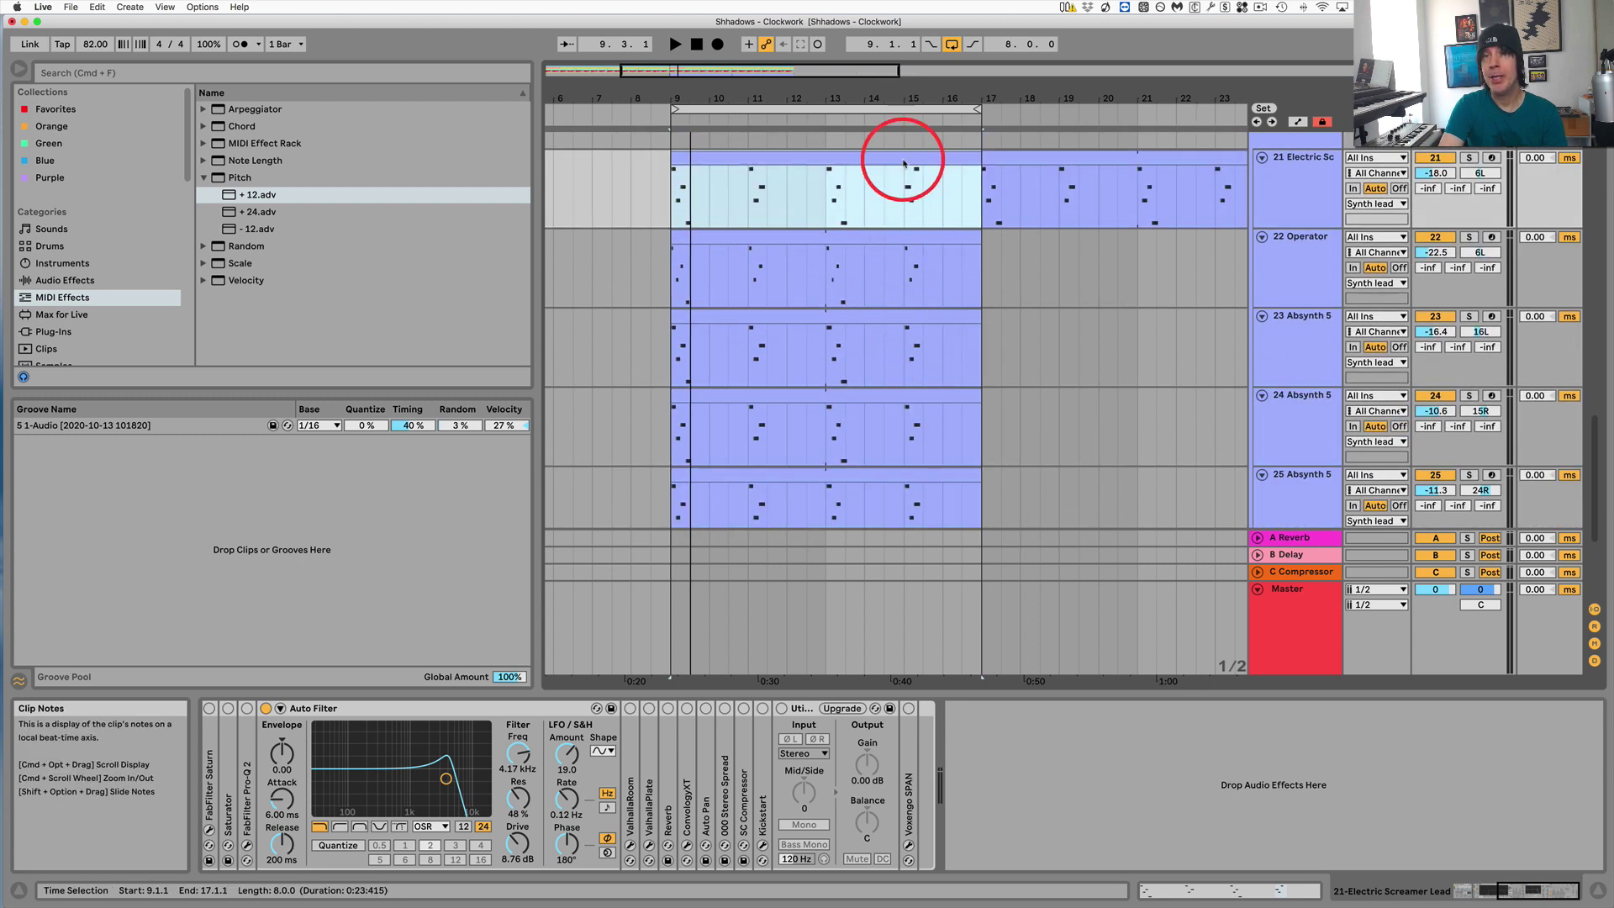
scroll(931, 276, down, 2)
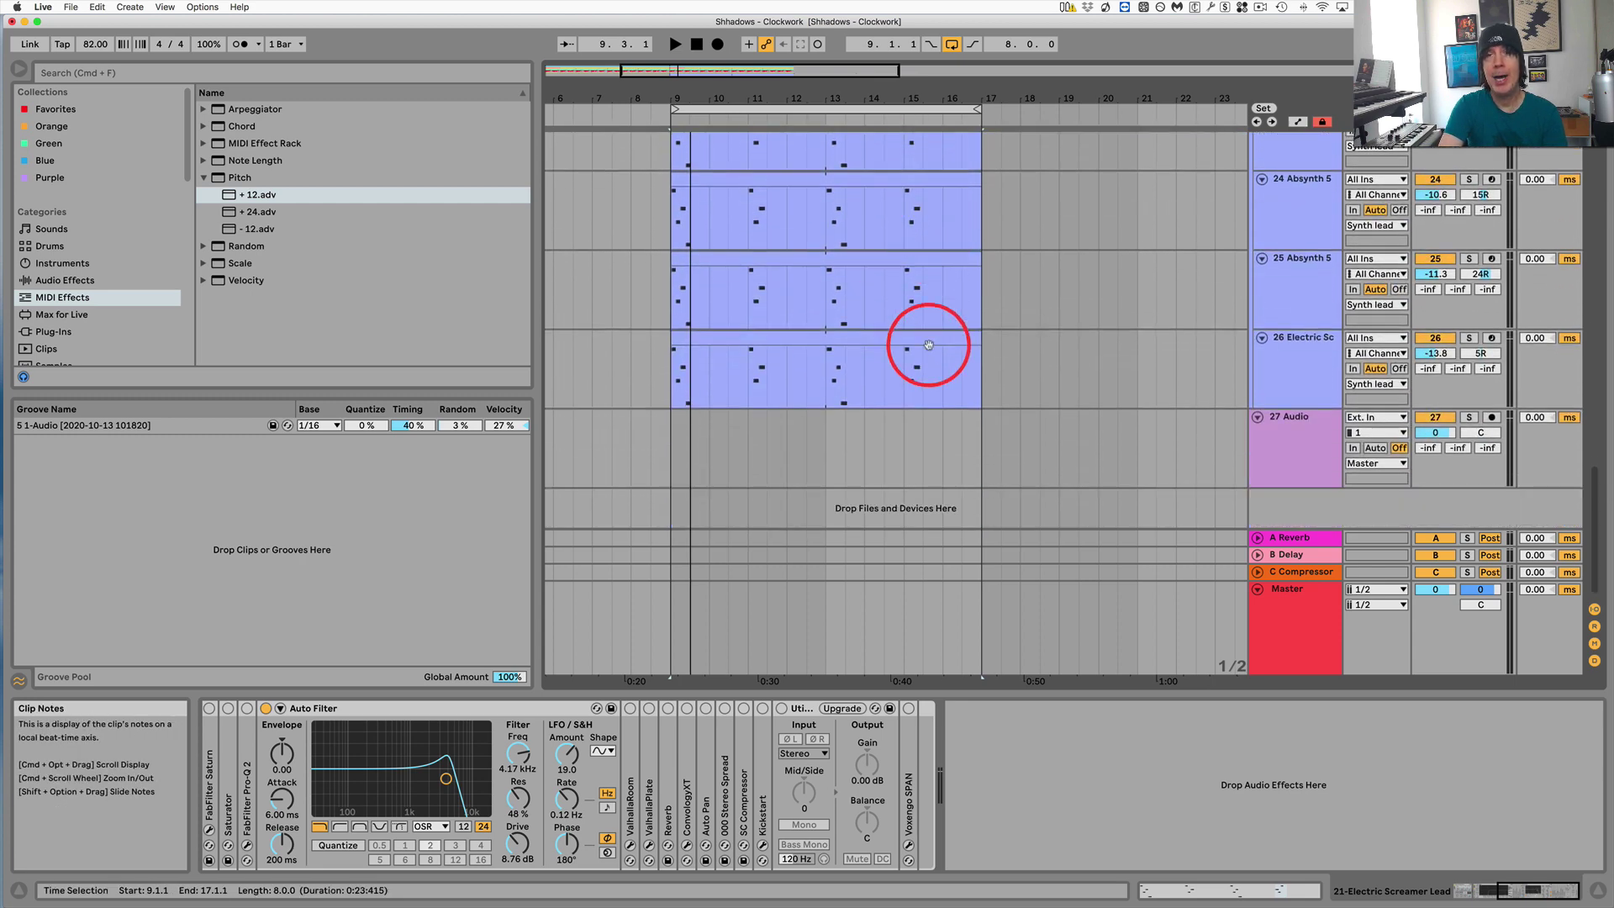
scroll(928, 337, up, 3)
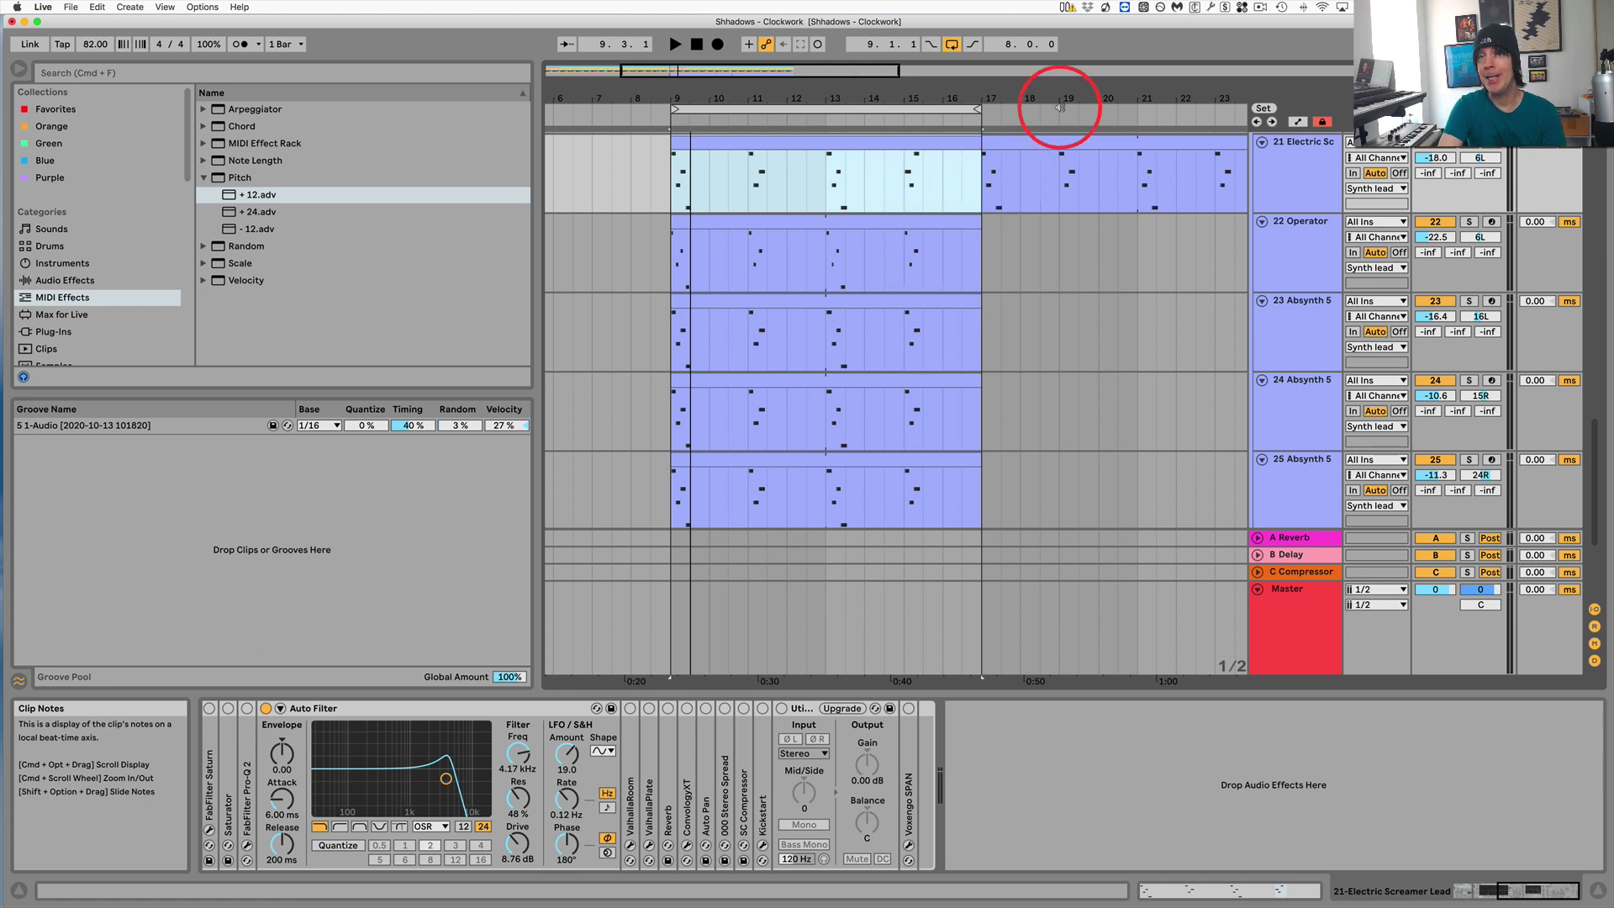
Zoom out to show the arrangement from bar 1 to about bar 41
drag(1051, 98, 1048, 93)
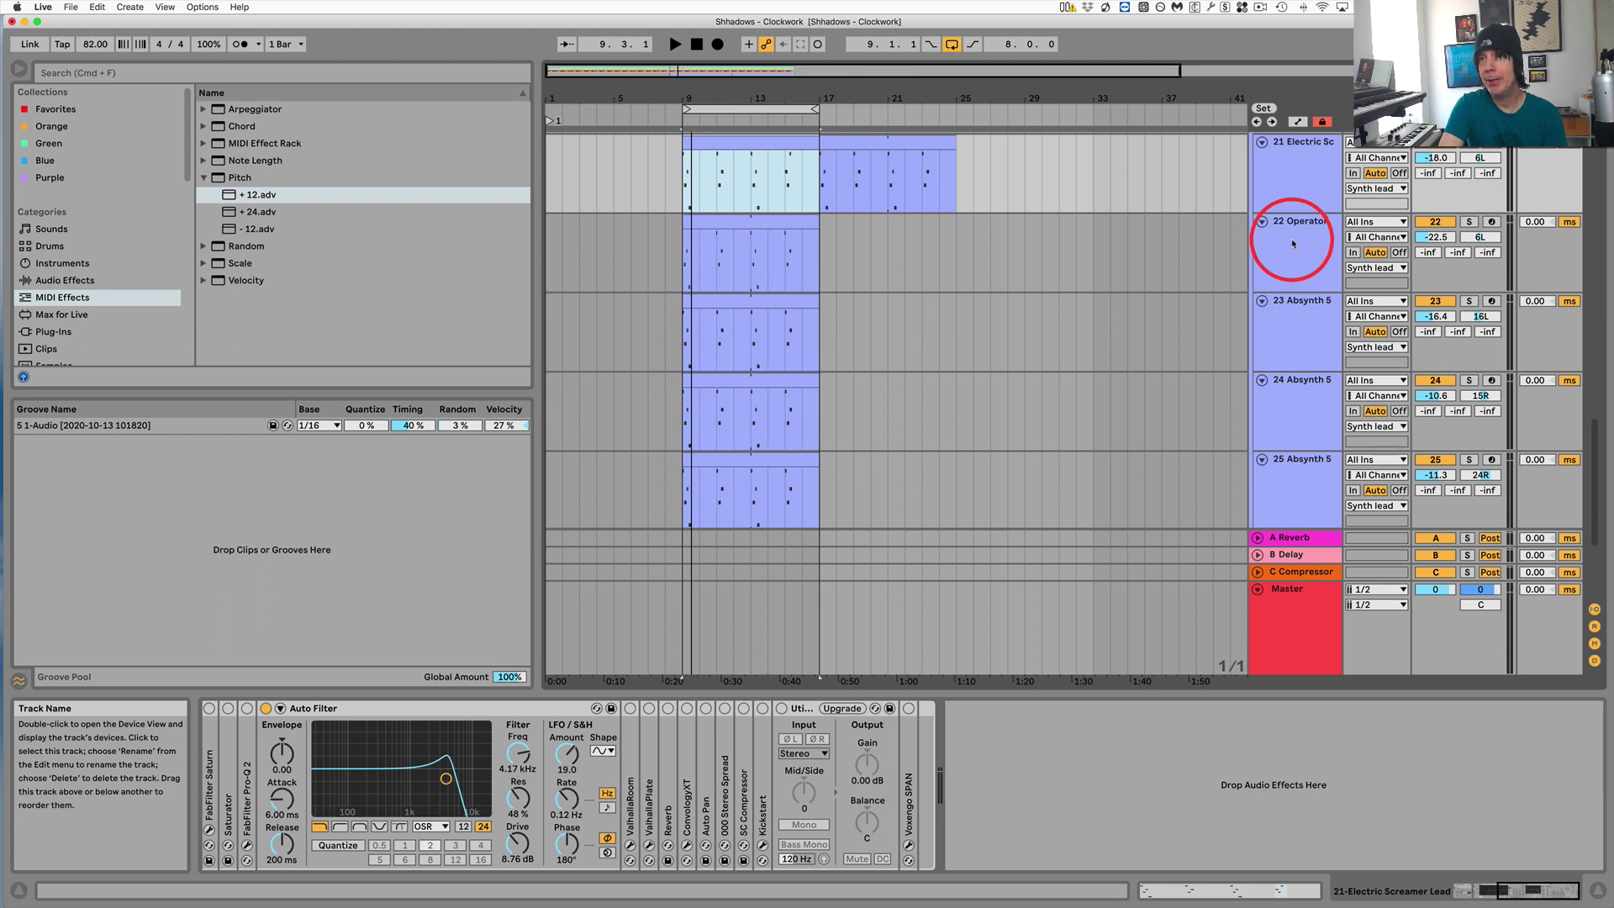
scroll(945, 465, down, 4)
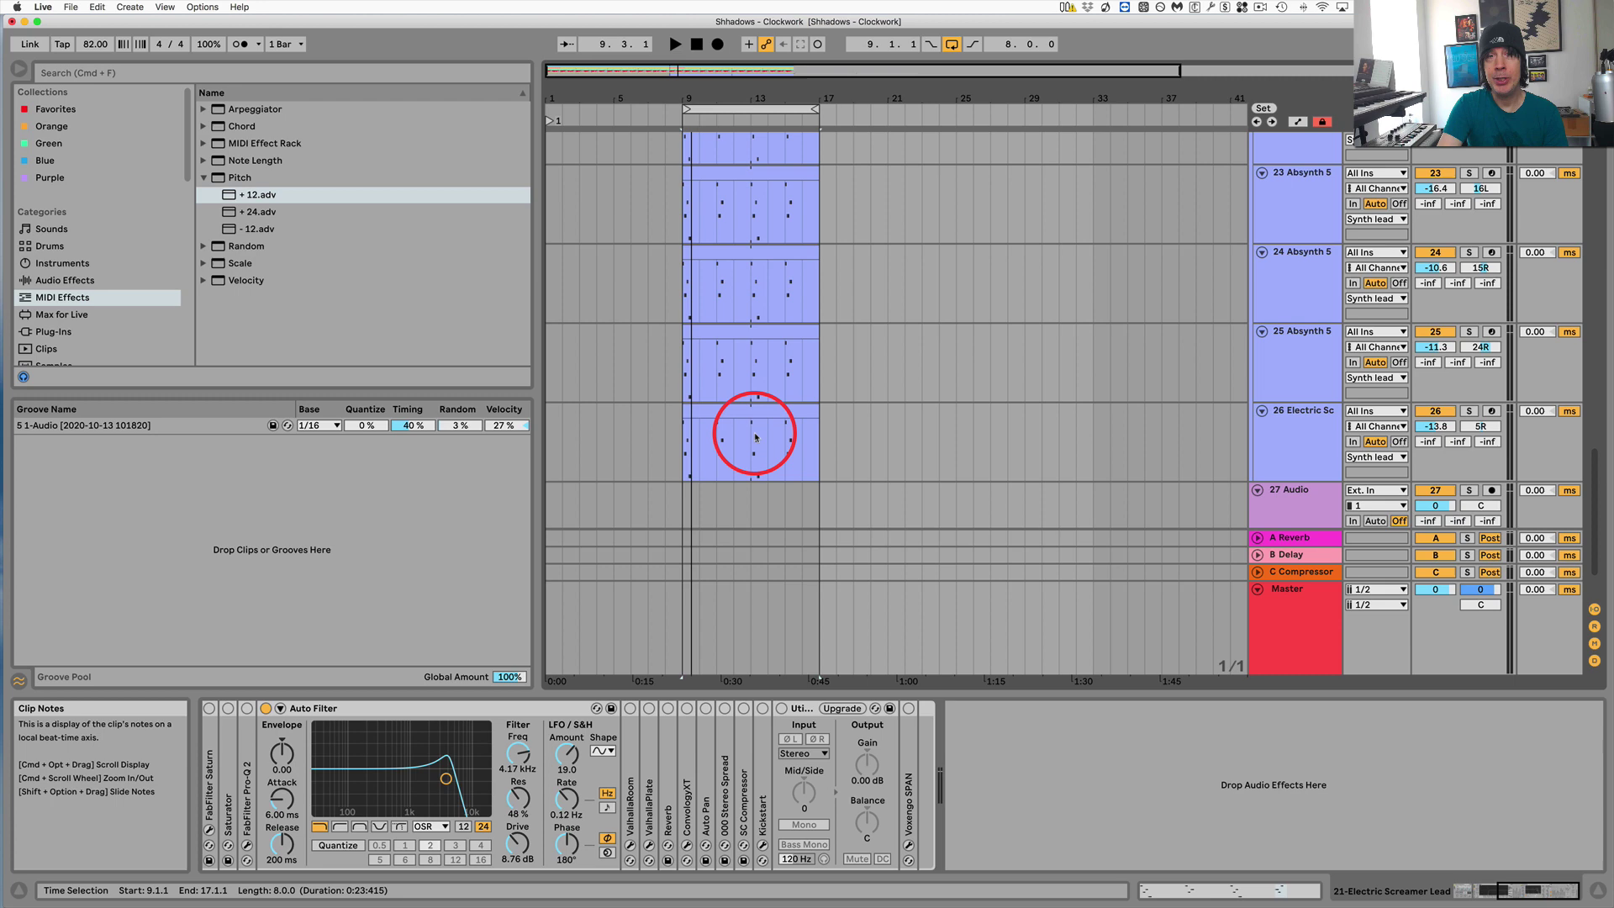
key(super+d)
Select the bar 9–17 clips on tracks 22–26 and deactivate them with 0
scroll(1032, 338, down, 2)
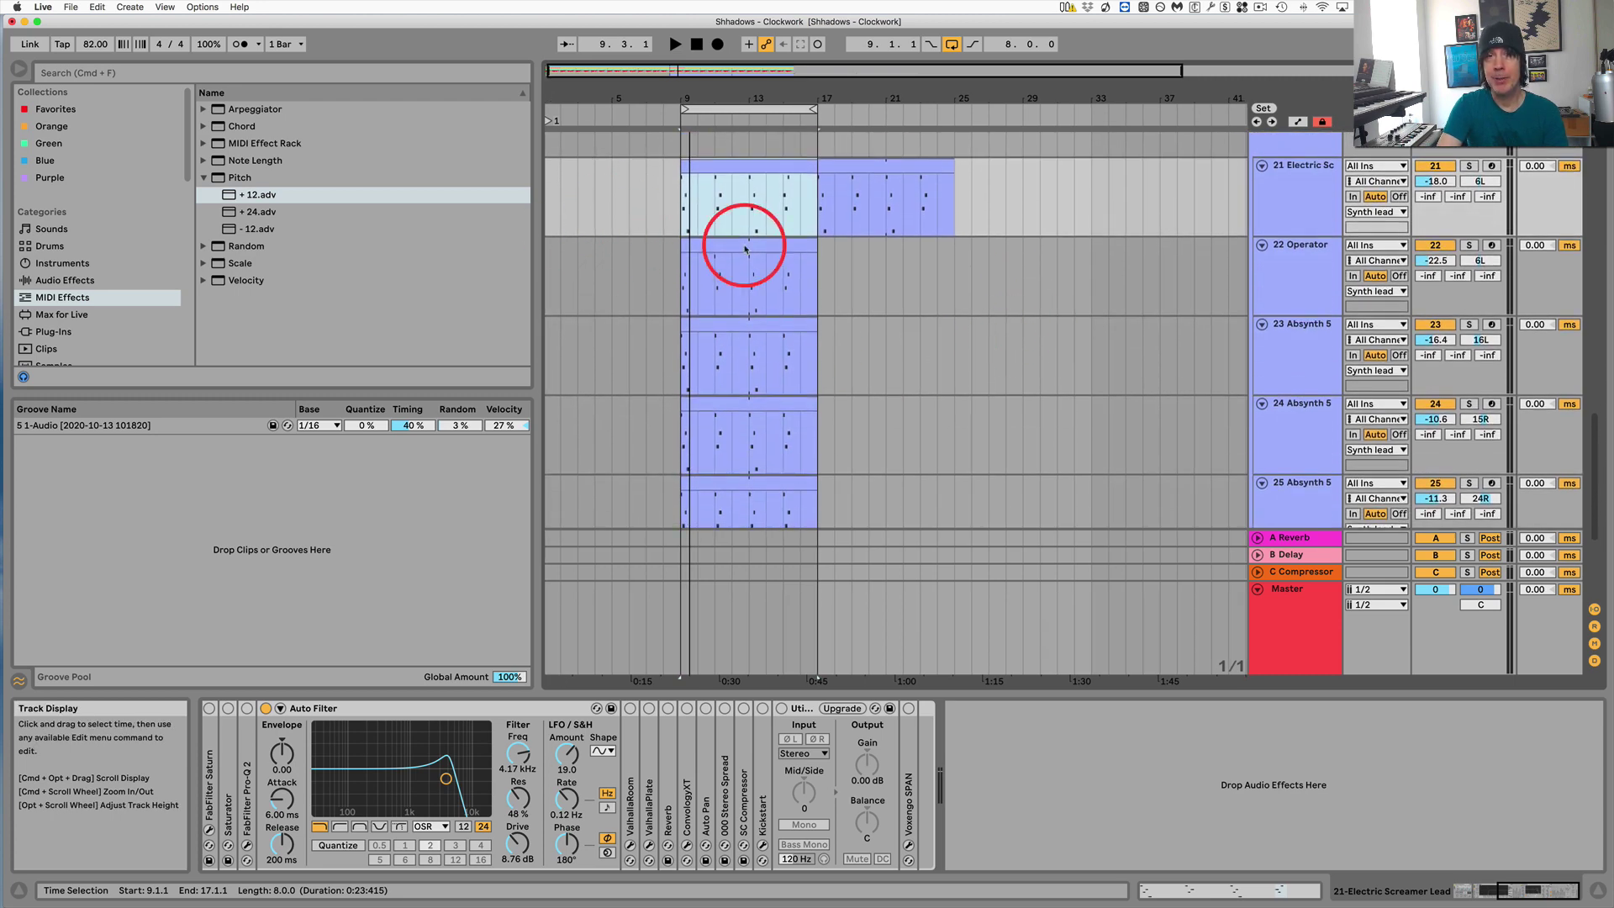
click(752, 252)
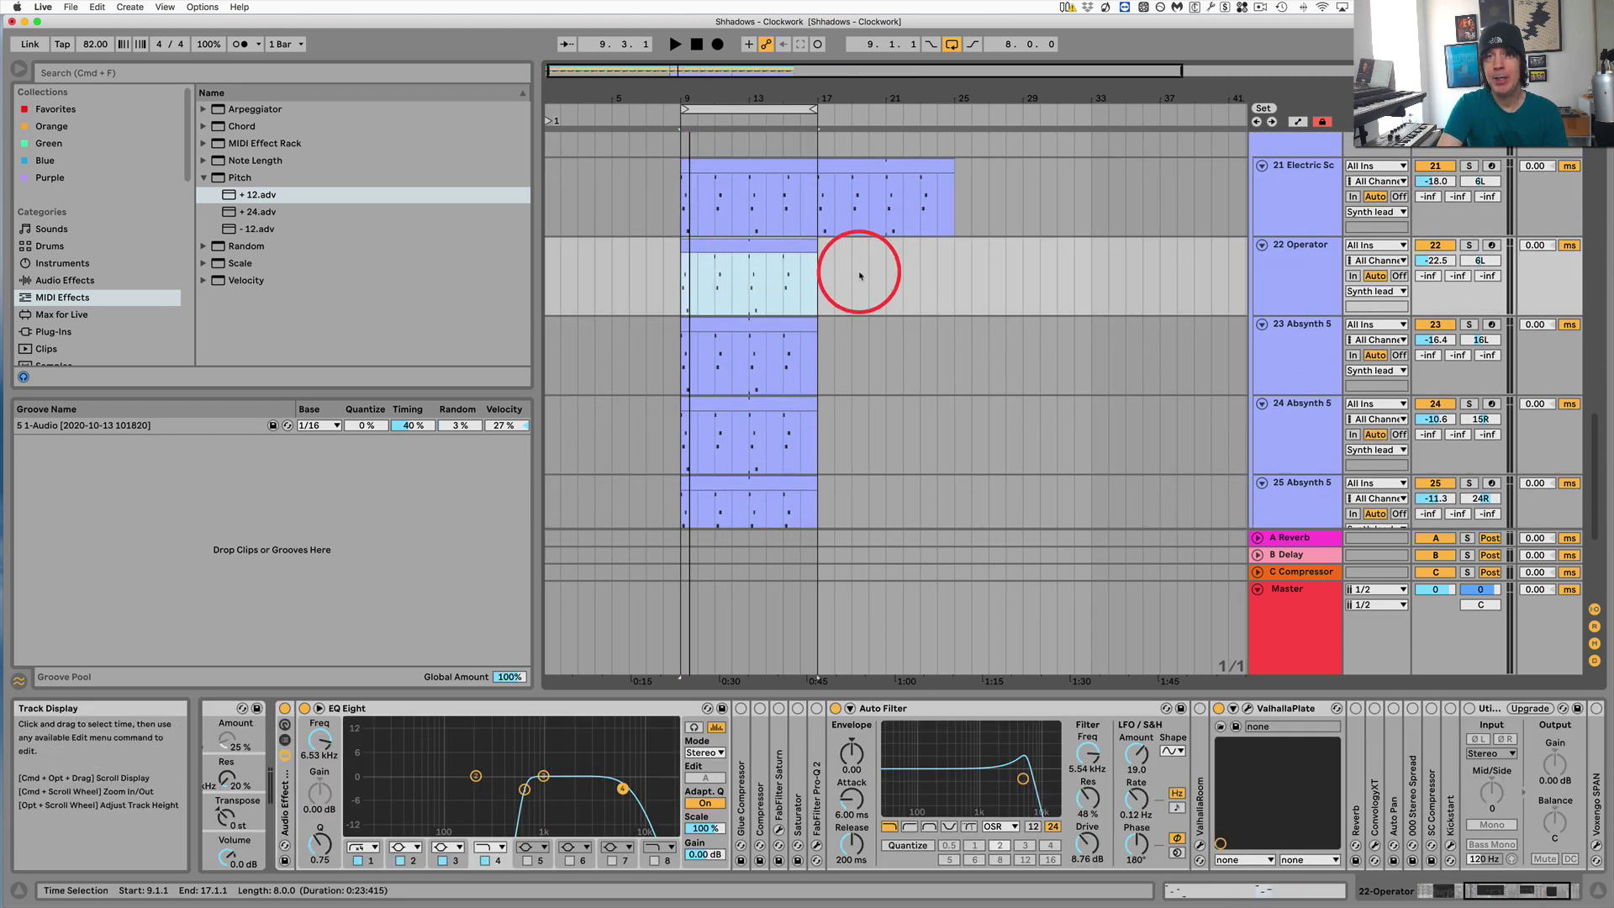
click(767, 168)
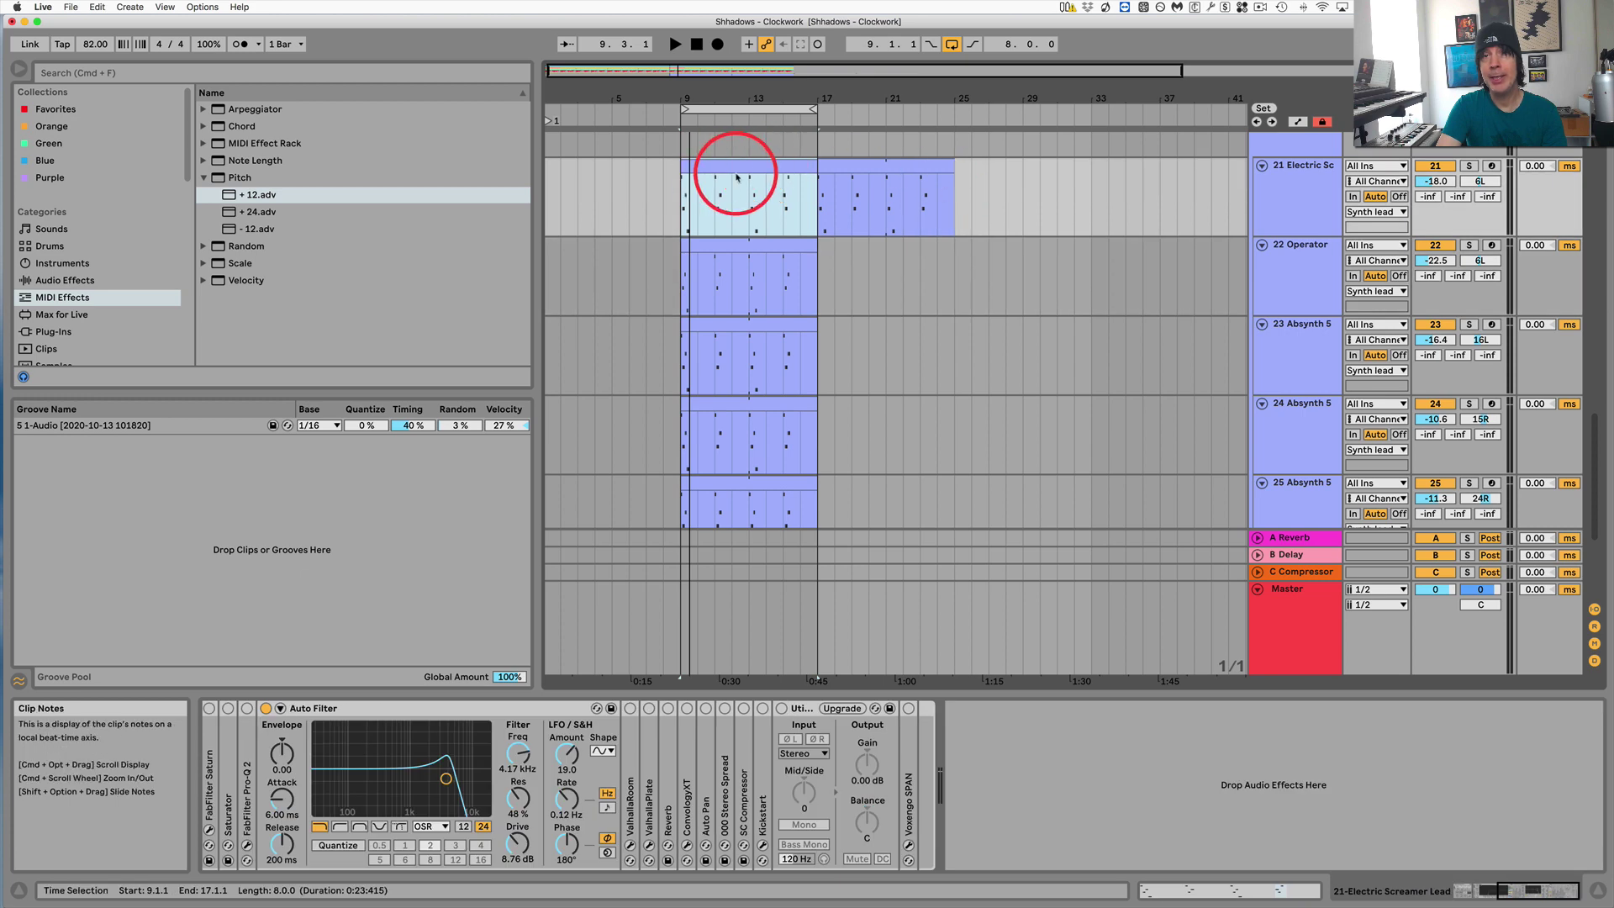
scroll(810, 245, down, 1)
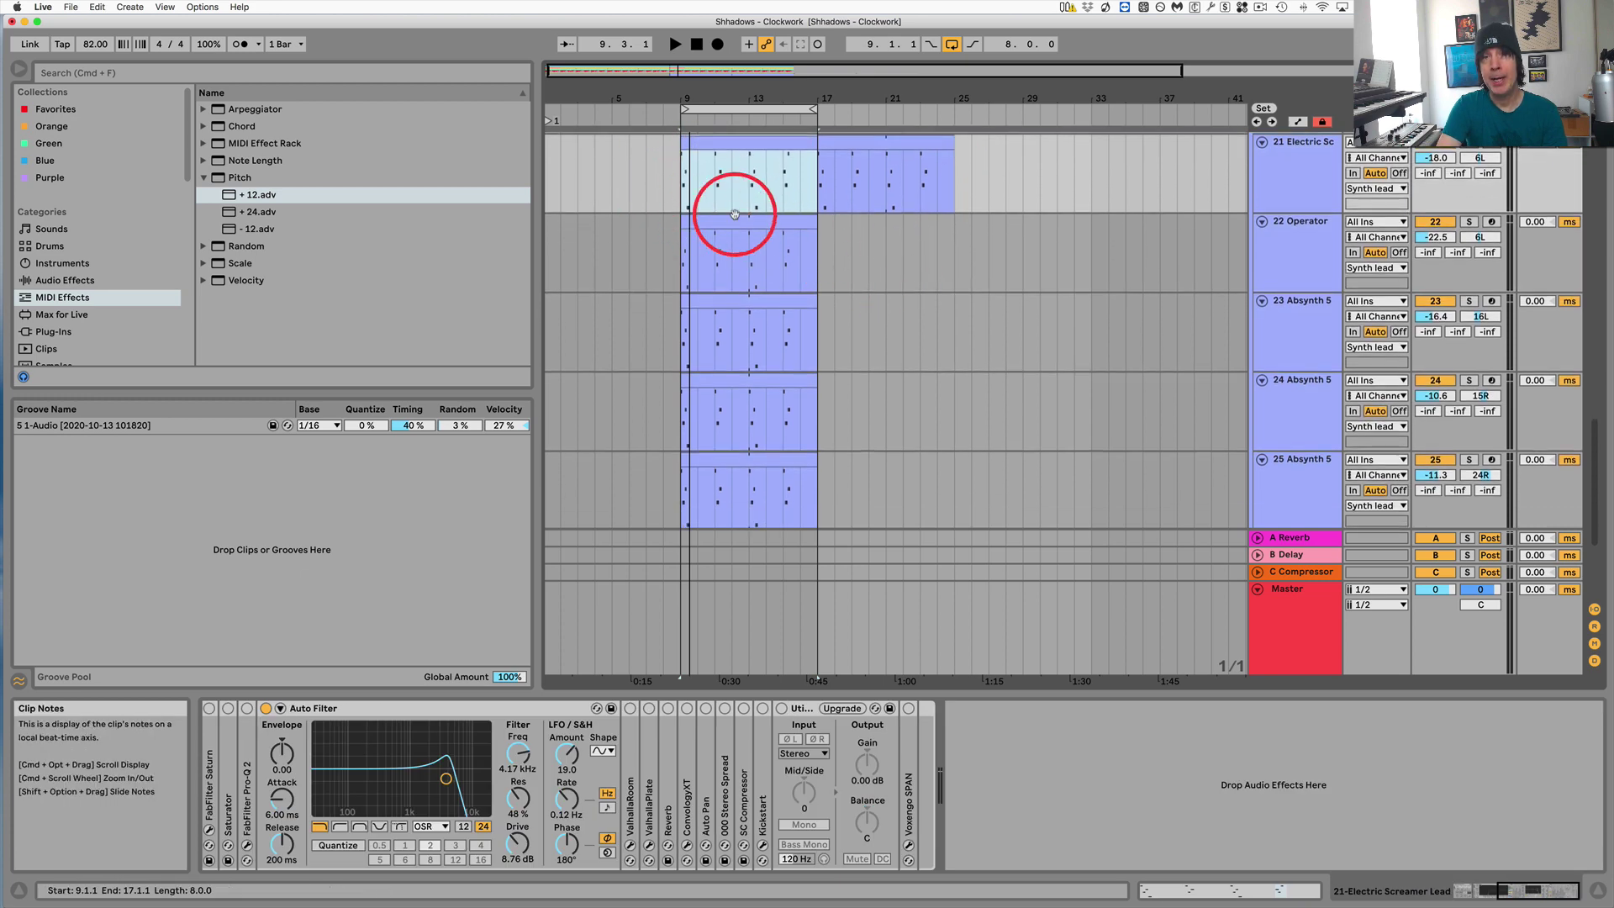
click(738, 217)
scroll(892, 267, down, 7)
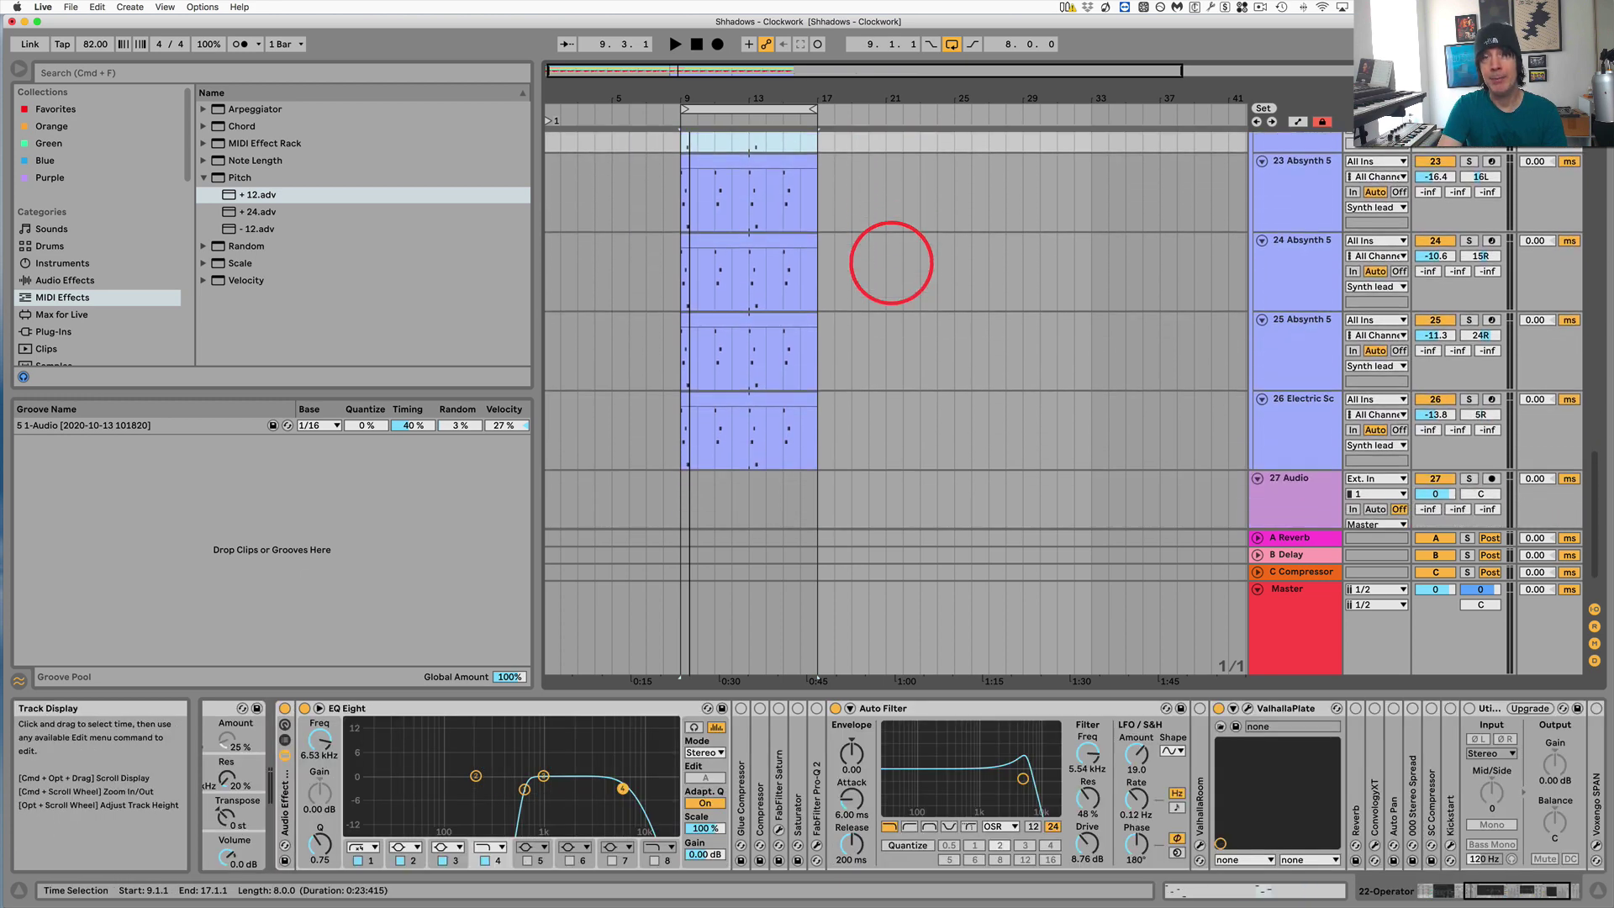
click(772, 368)
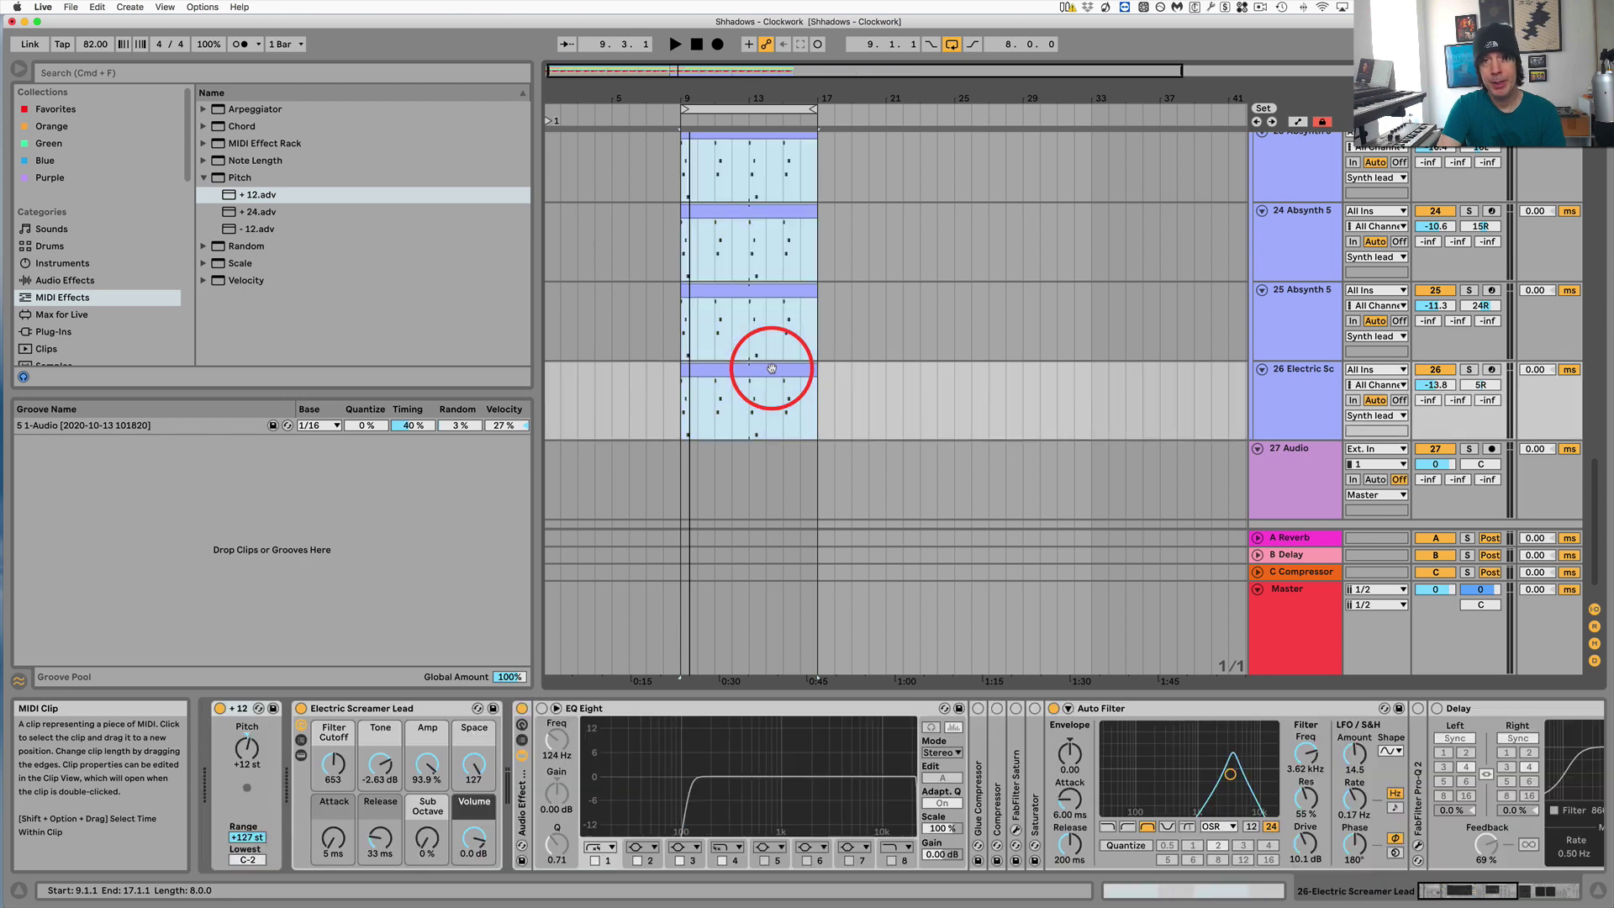
key(0)
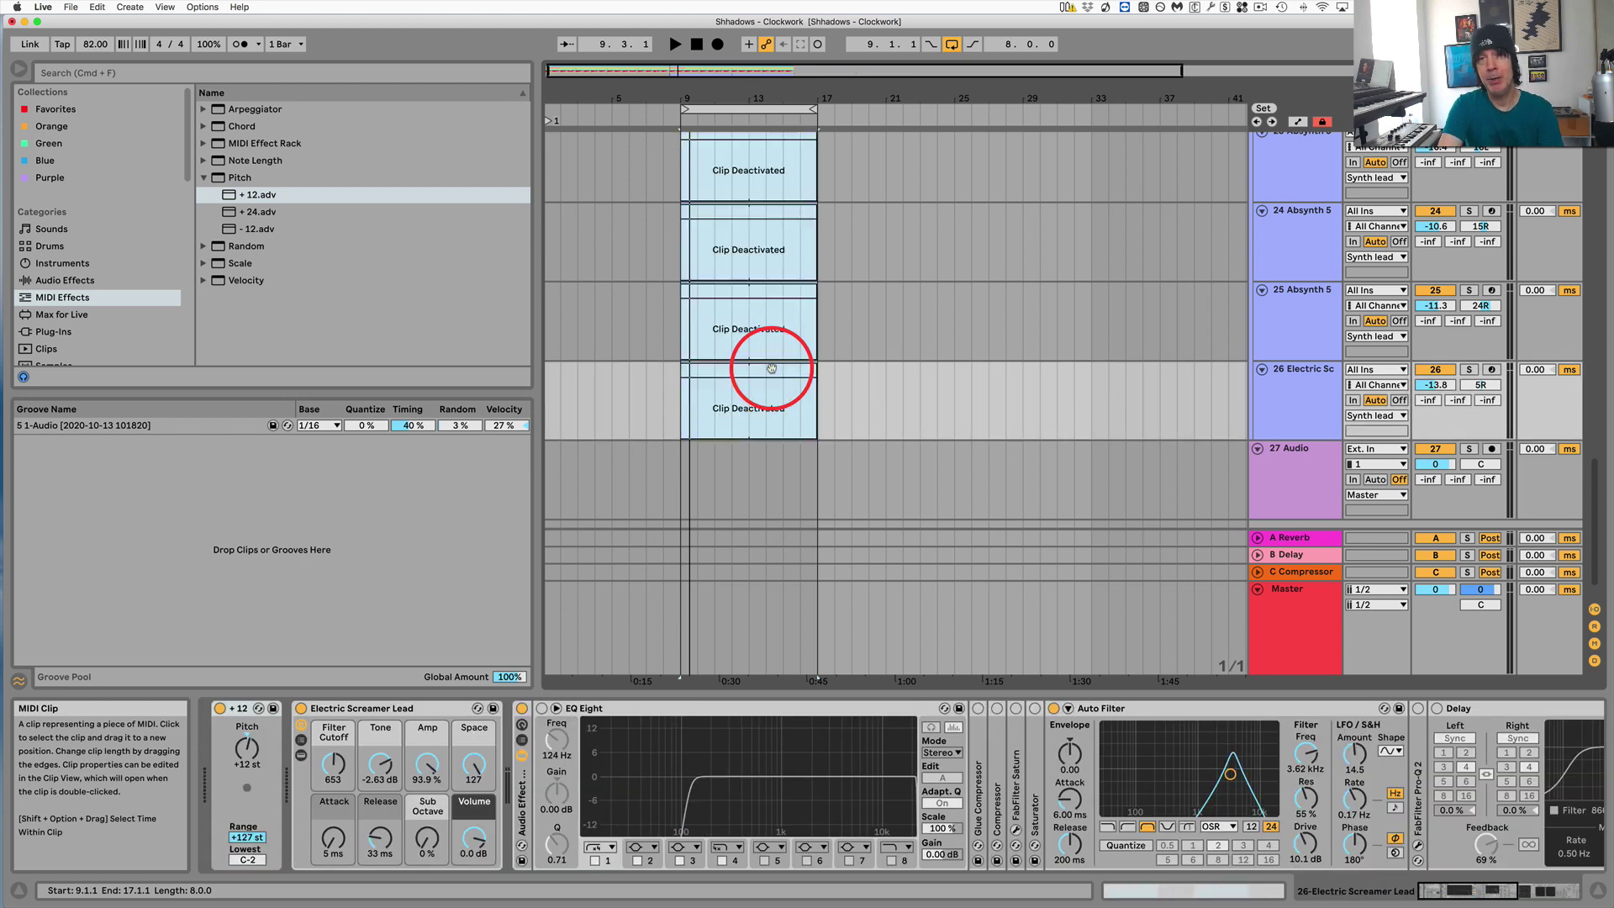
scroll(916, 387, up, 15)
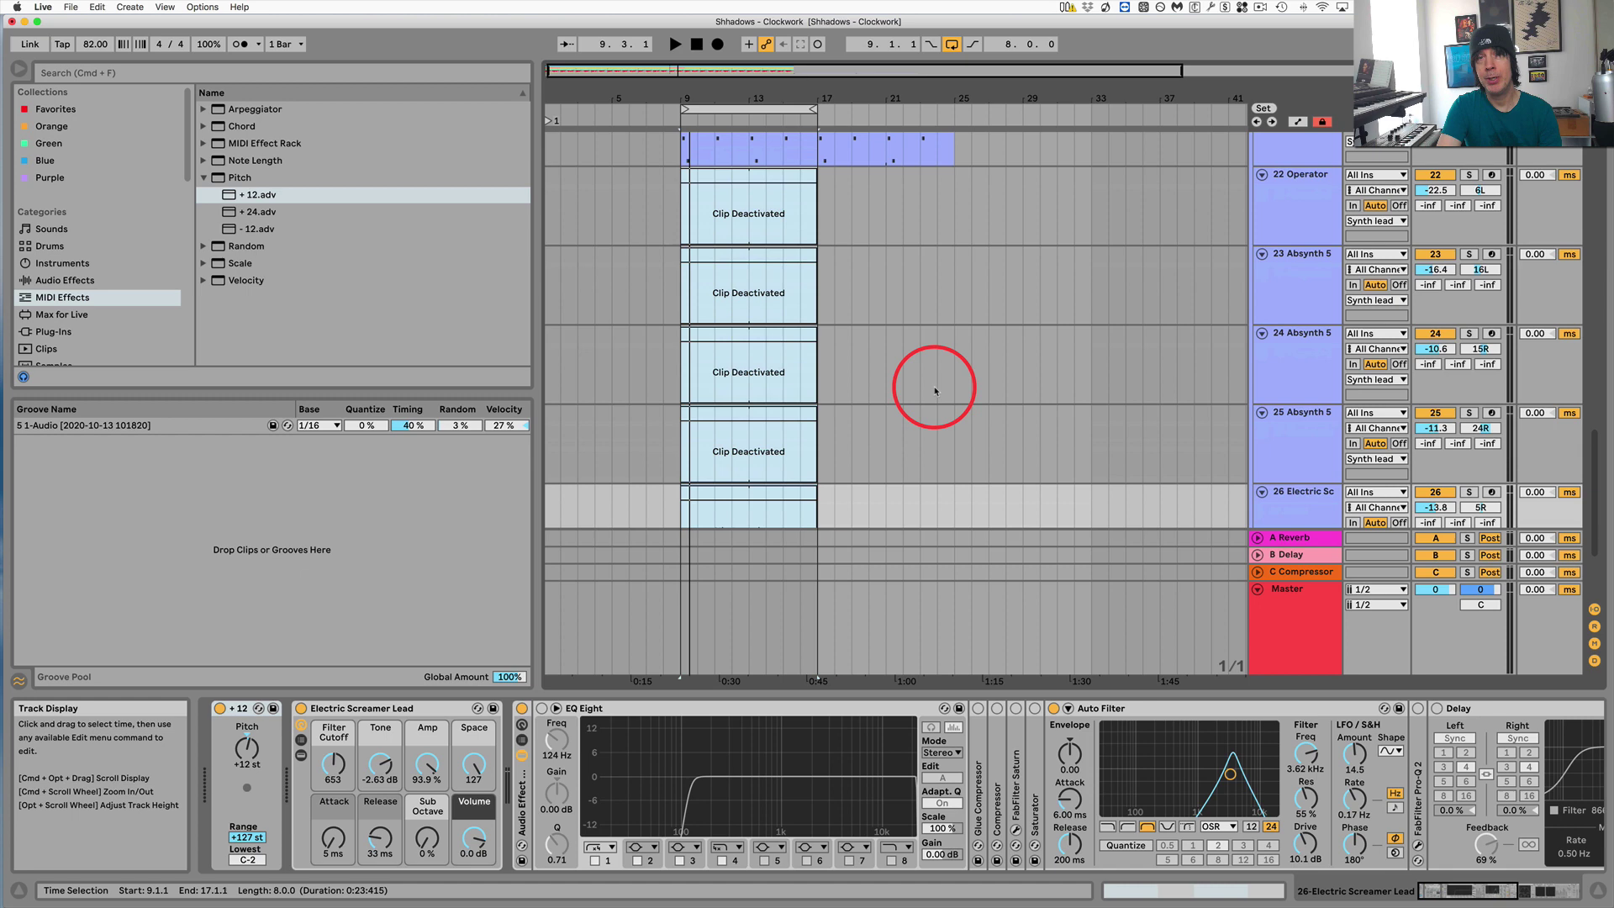
click(758, 352)
key(space)
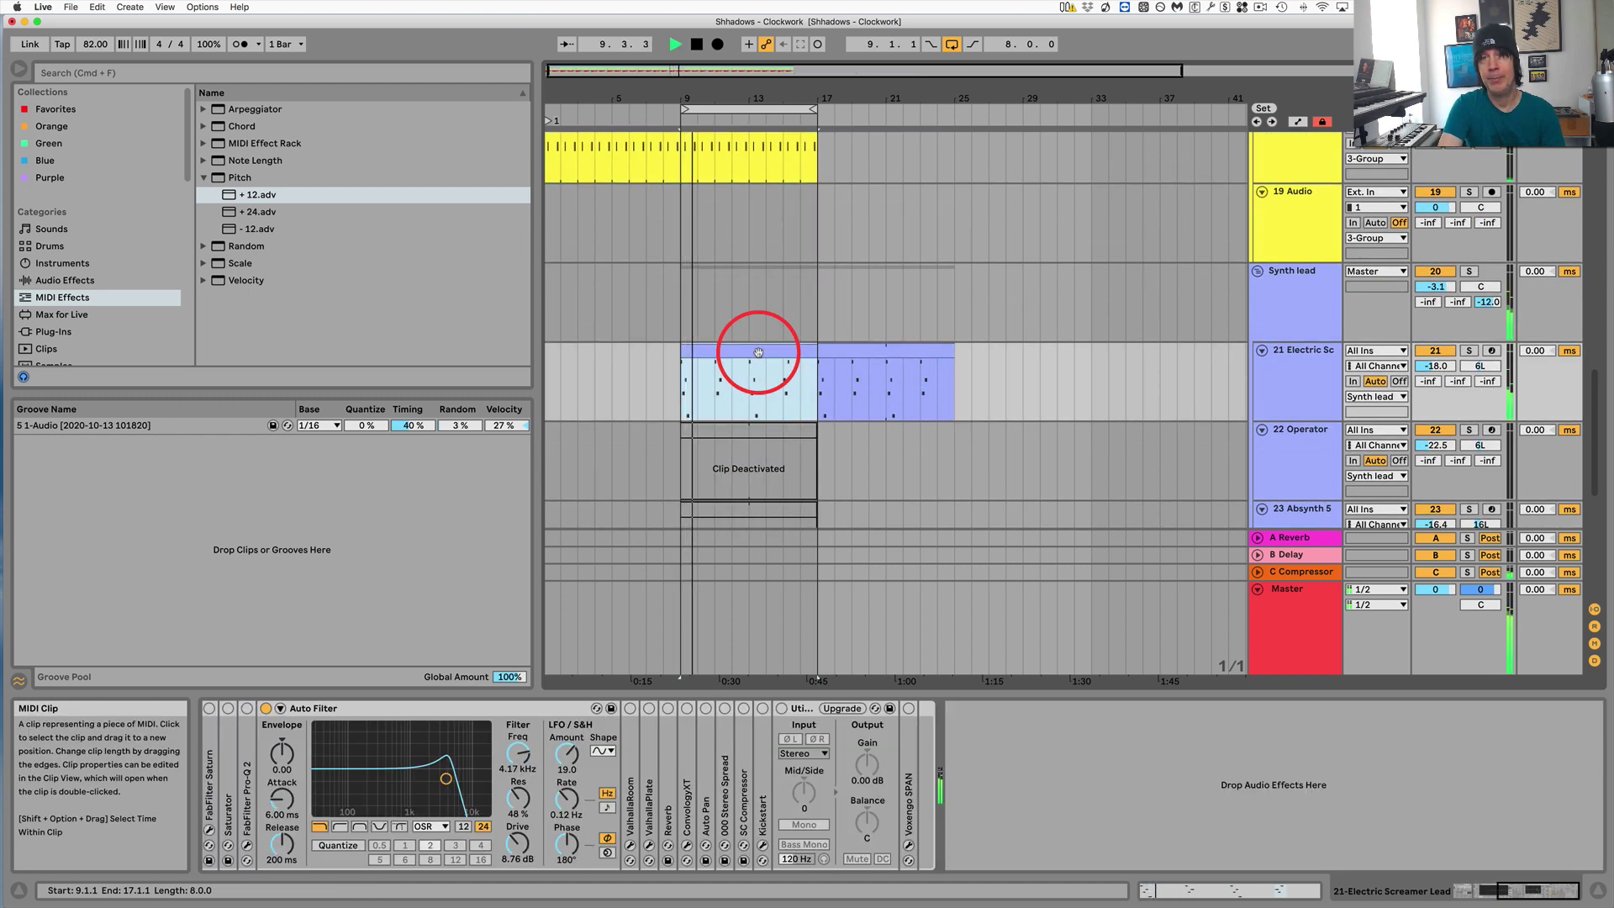
key(space)
scroll(1113, 358, down, 4)
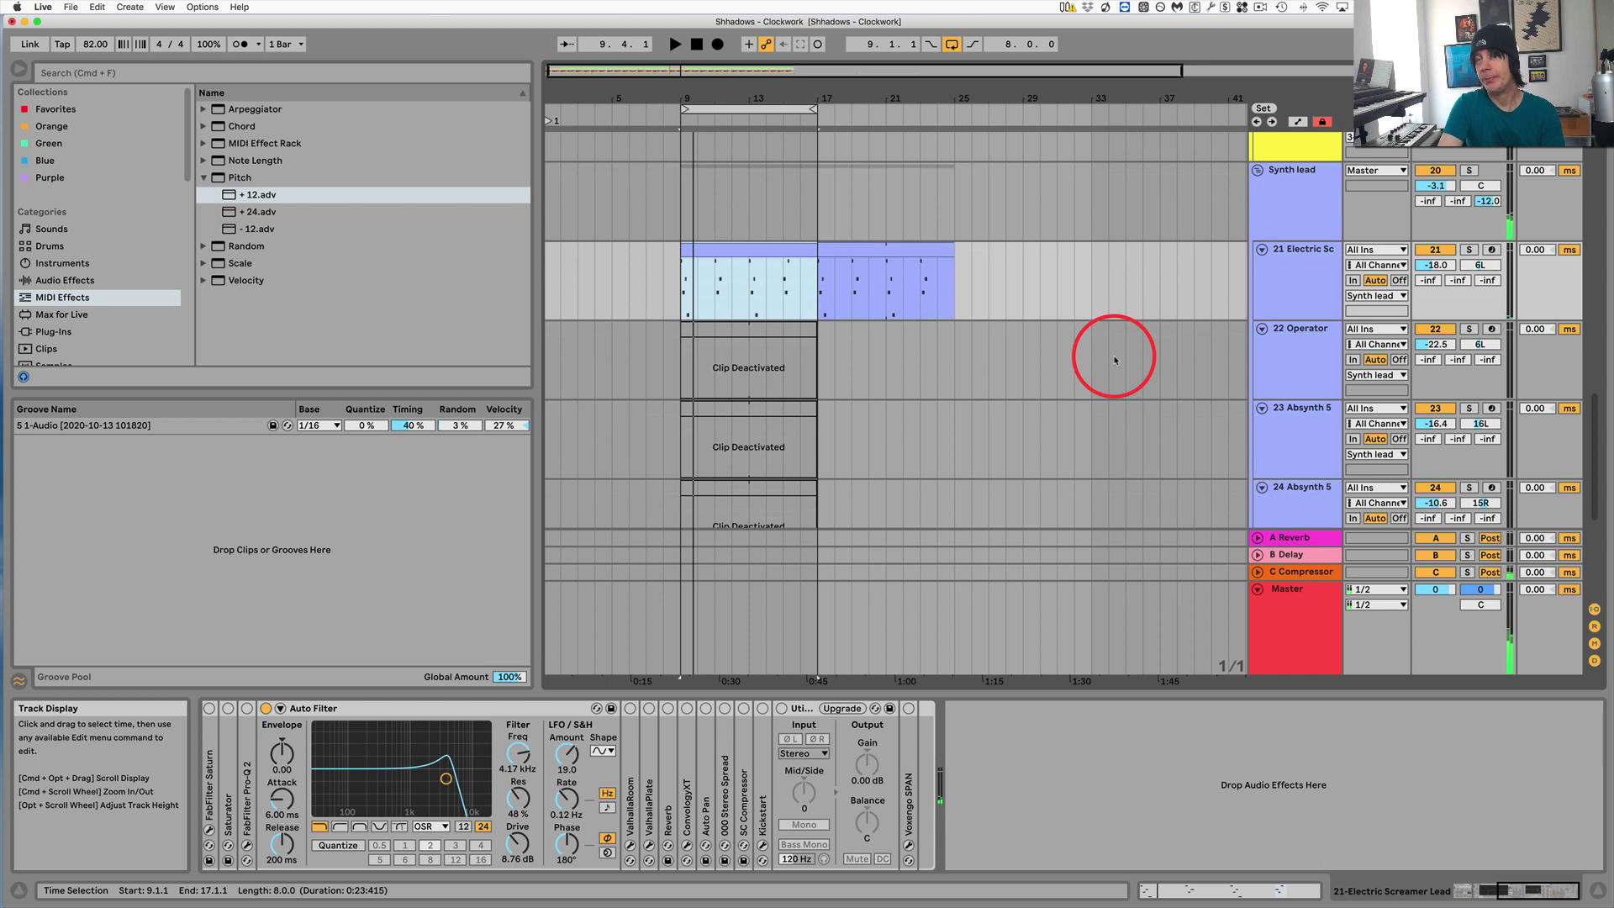
scroll(1115, 360, down, 5)
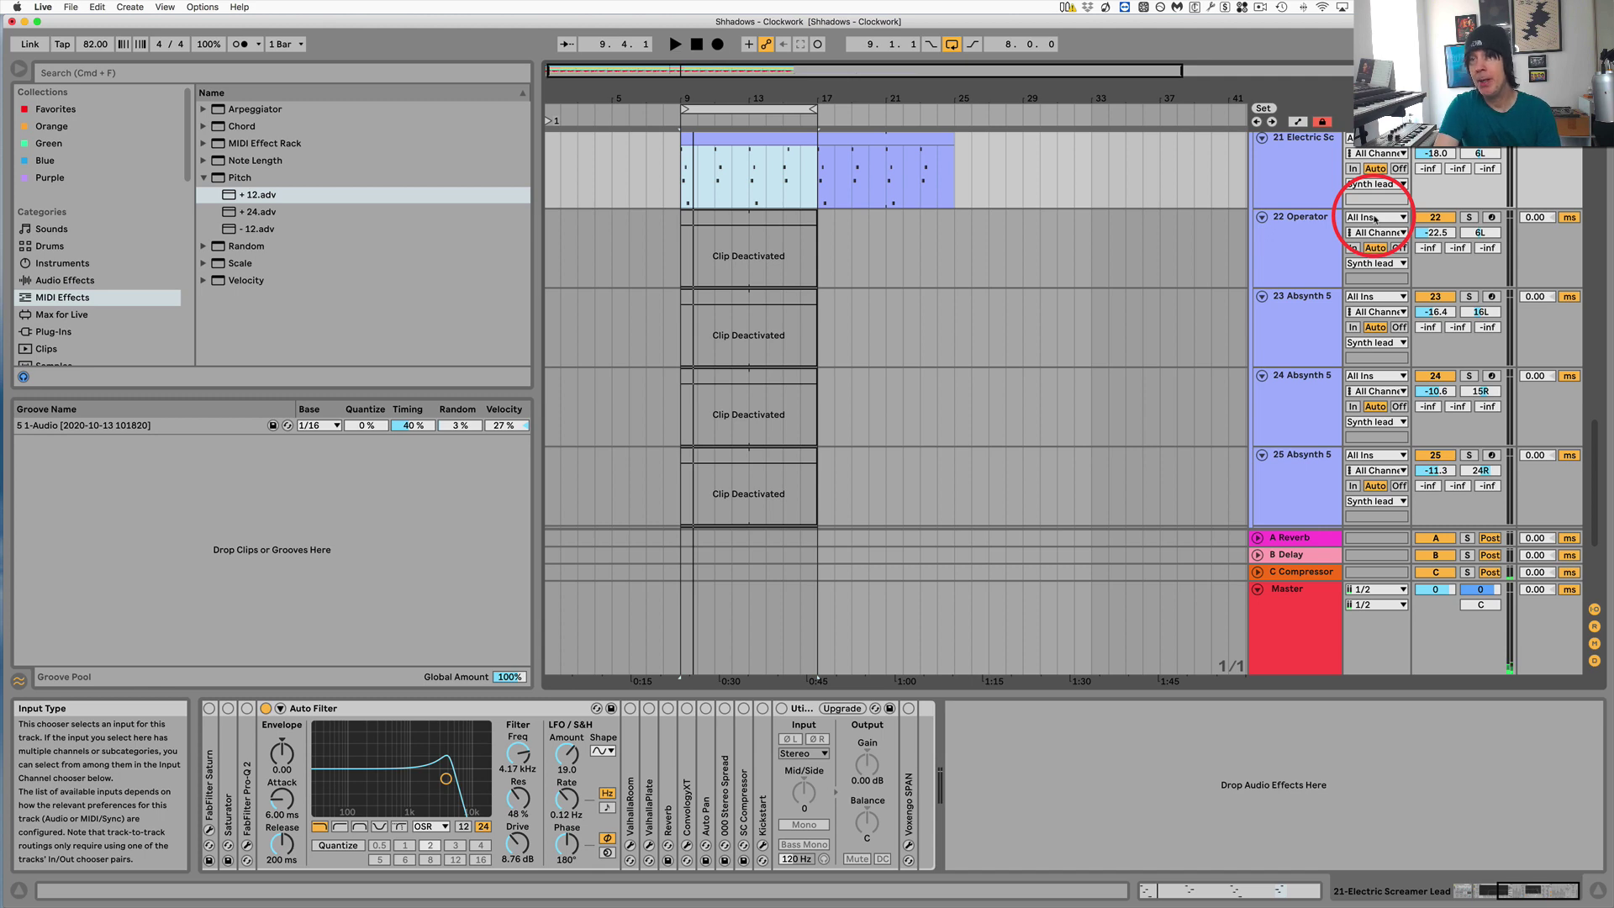
Select tracks 22–26 and set their input to 21-Electric Screamer Lead, Post FX
click(1303, 240)
scroll(1296, 337, down, 3)
scroll(1297, 337, down, 2)
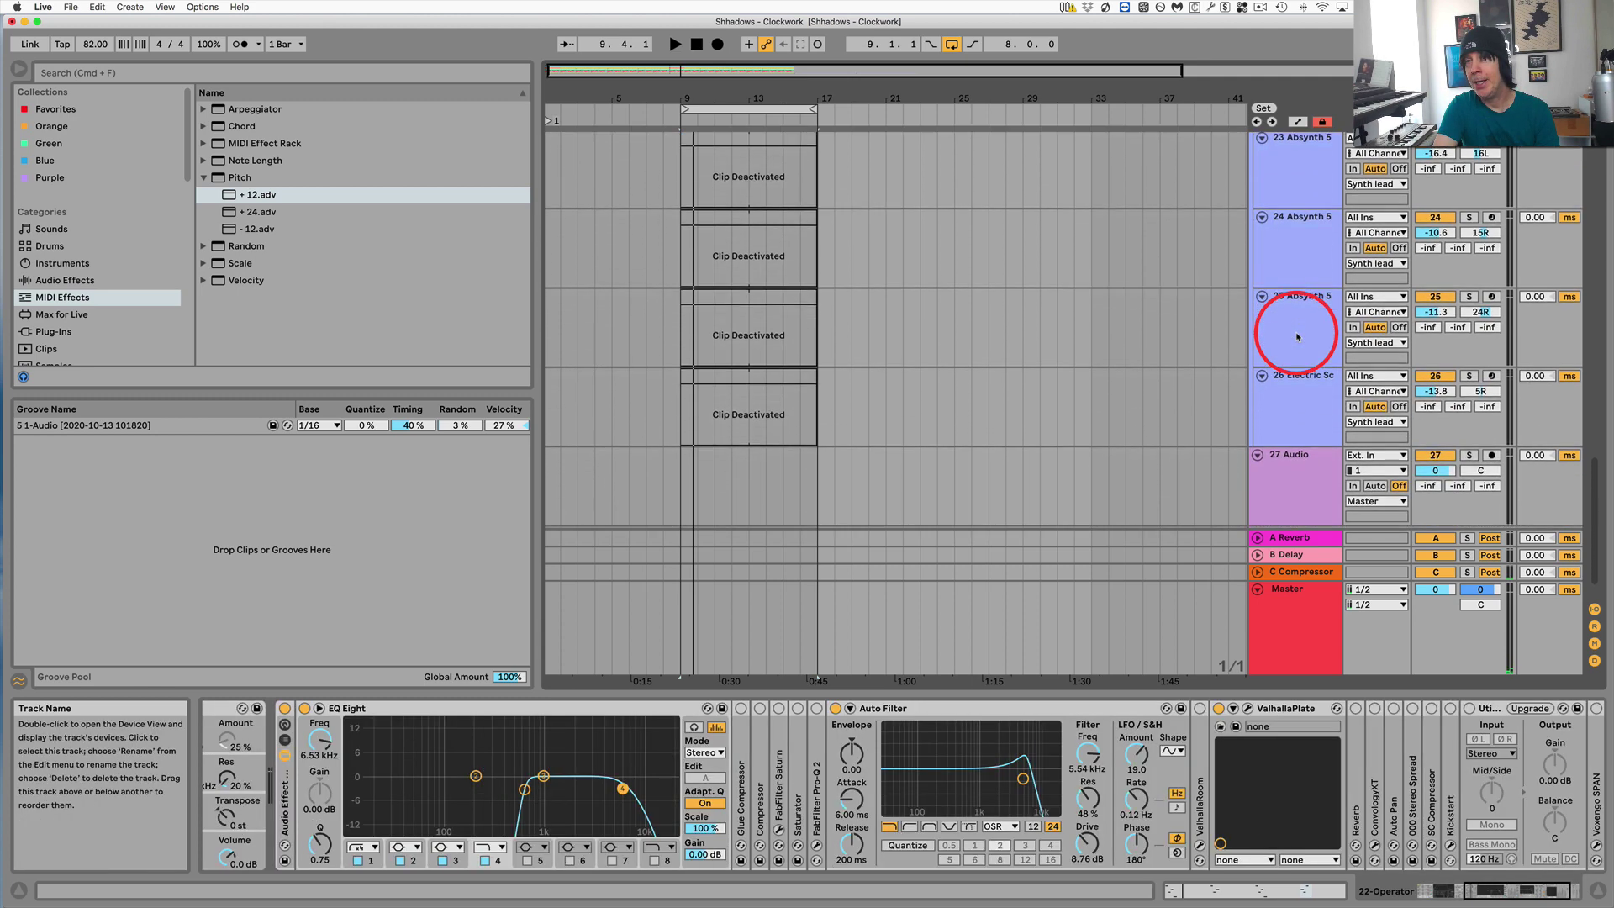
click(1308, 380)
scroll(1306, 361, up, 5)
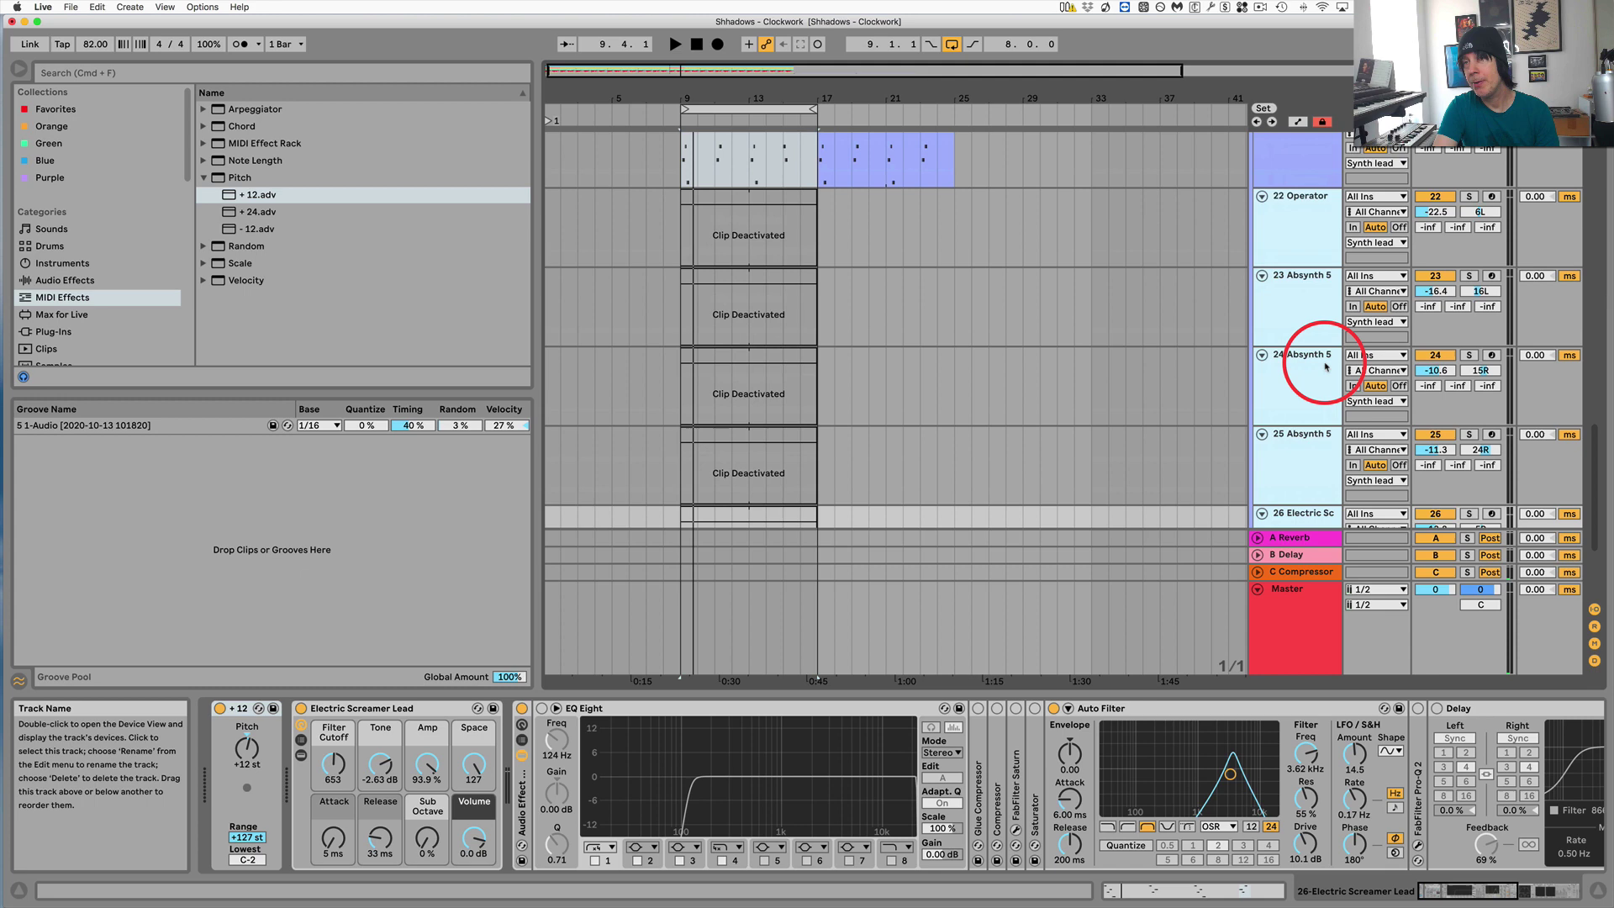
click(1372, 253)
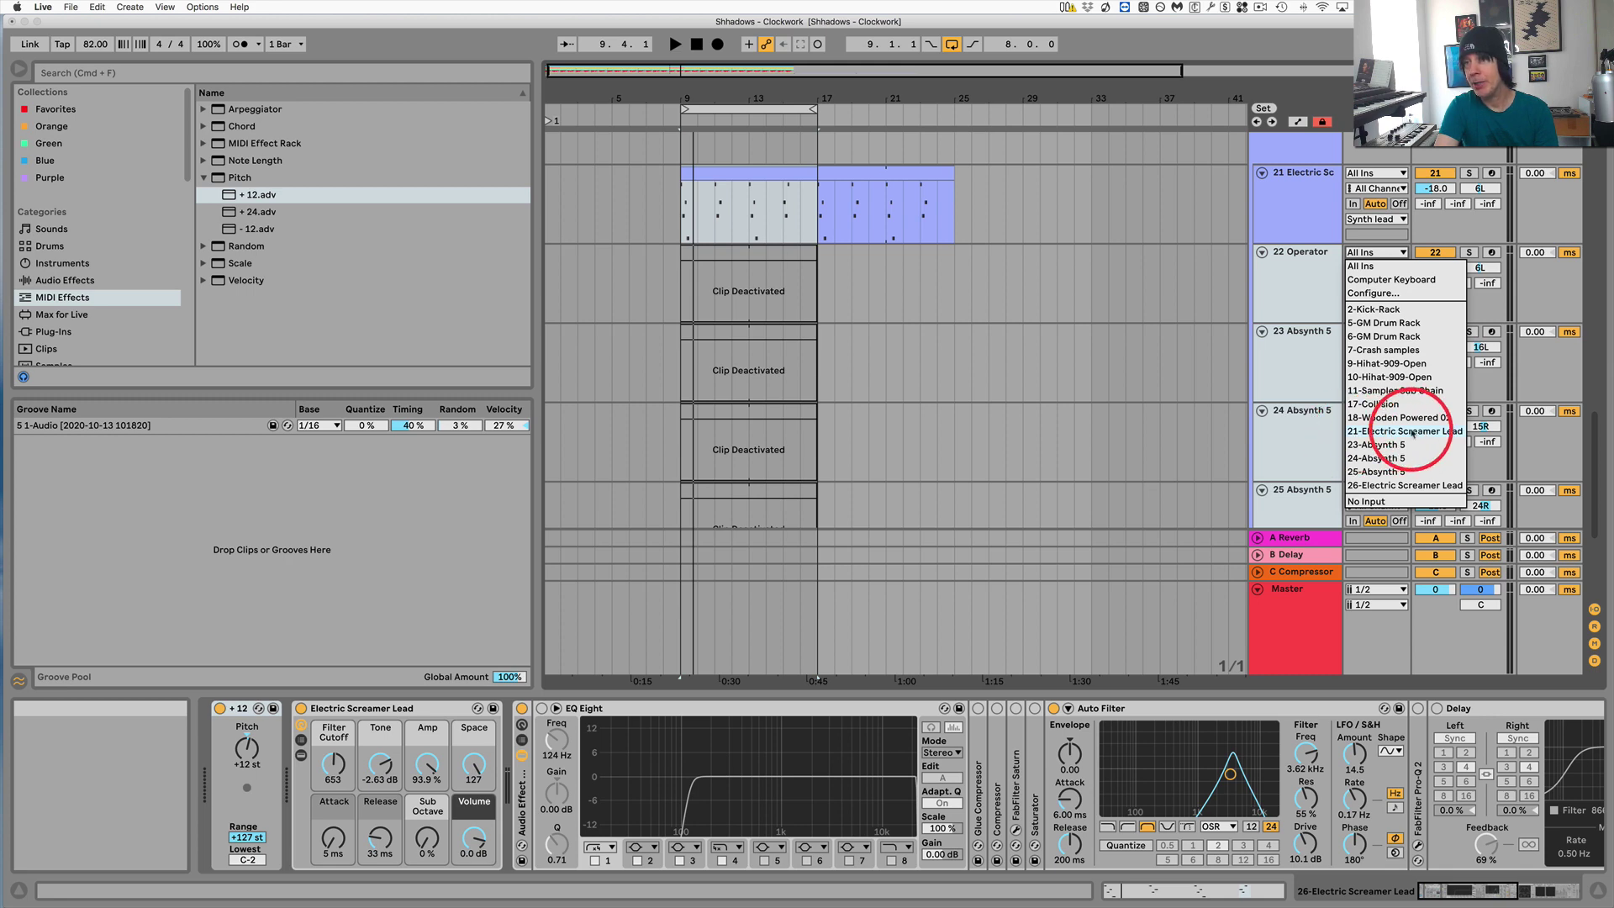
click(1412, 432)
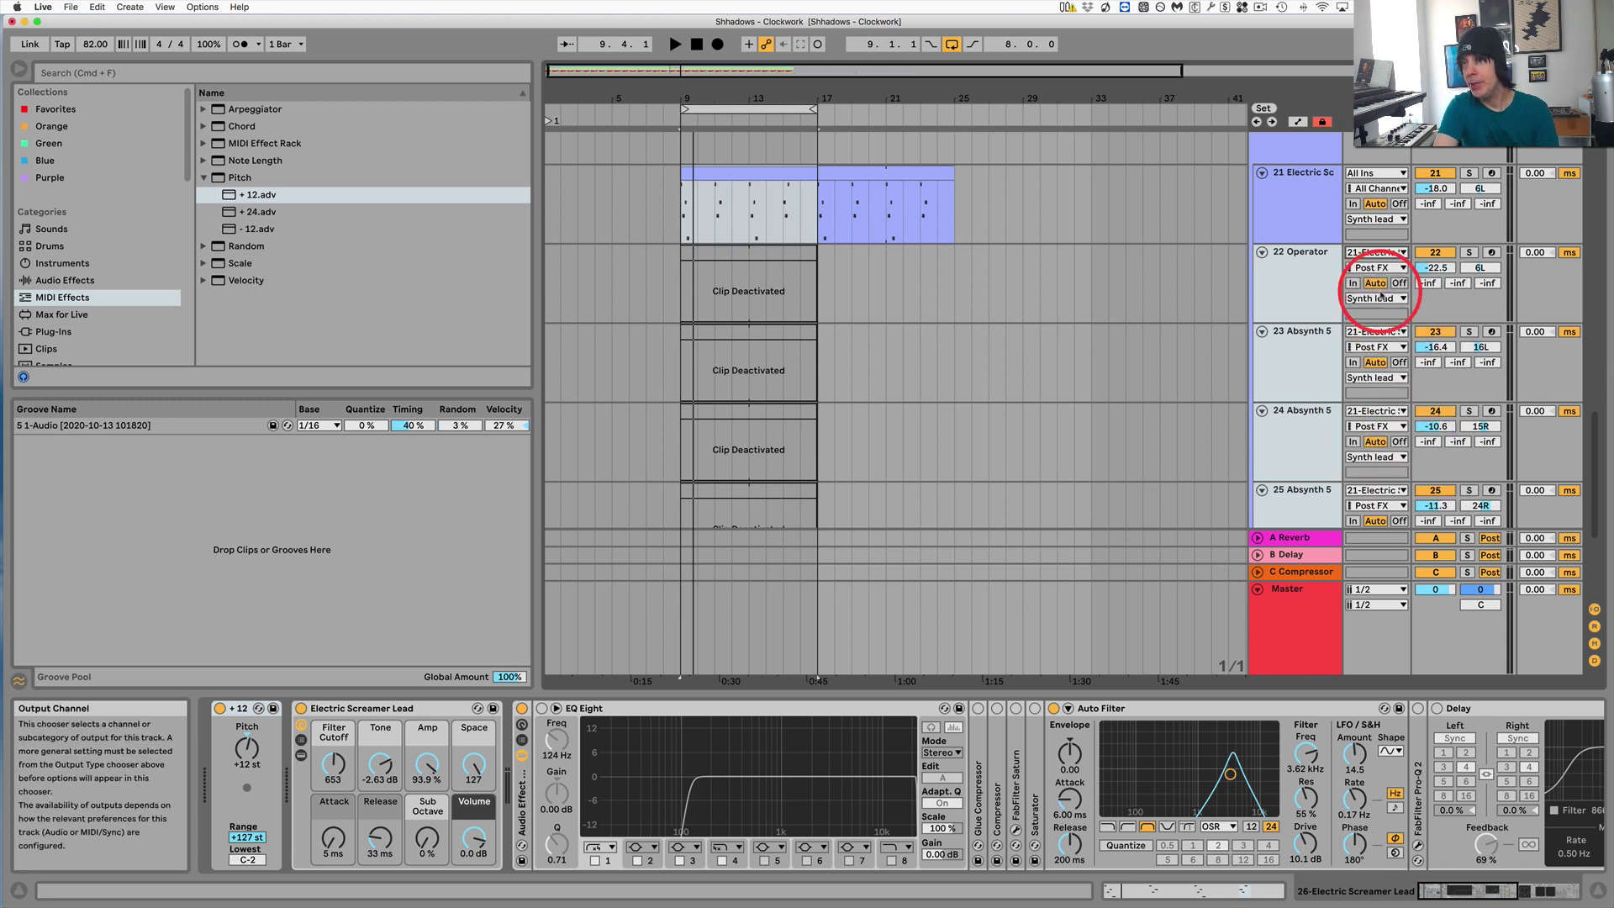
Set monitoring on tracks 22–25 to In
scroll(1357, 470, down, 3)
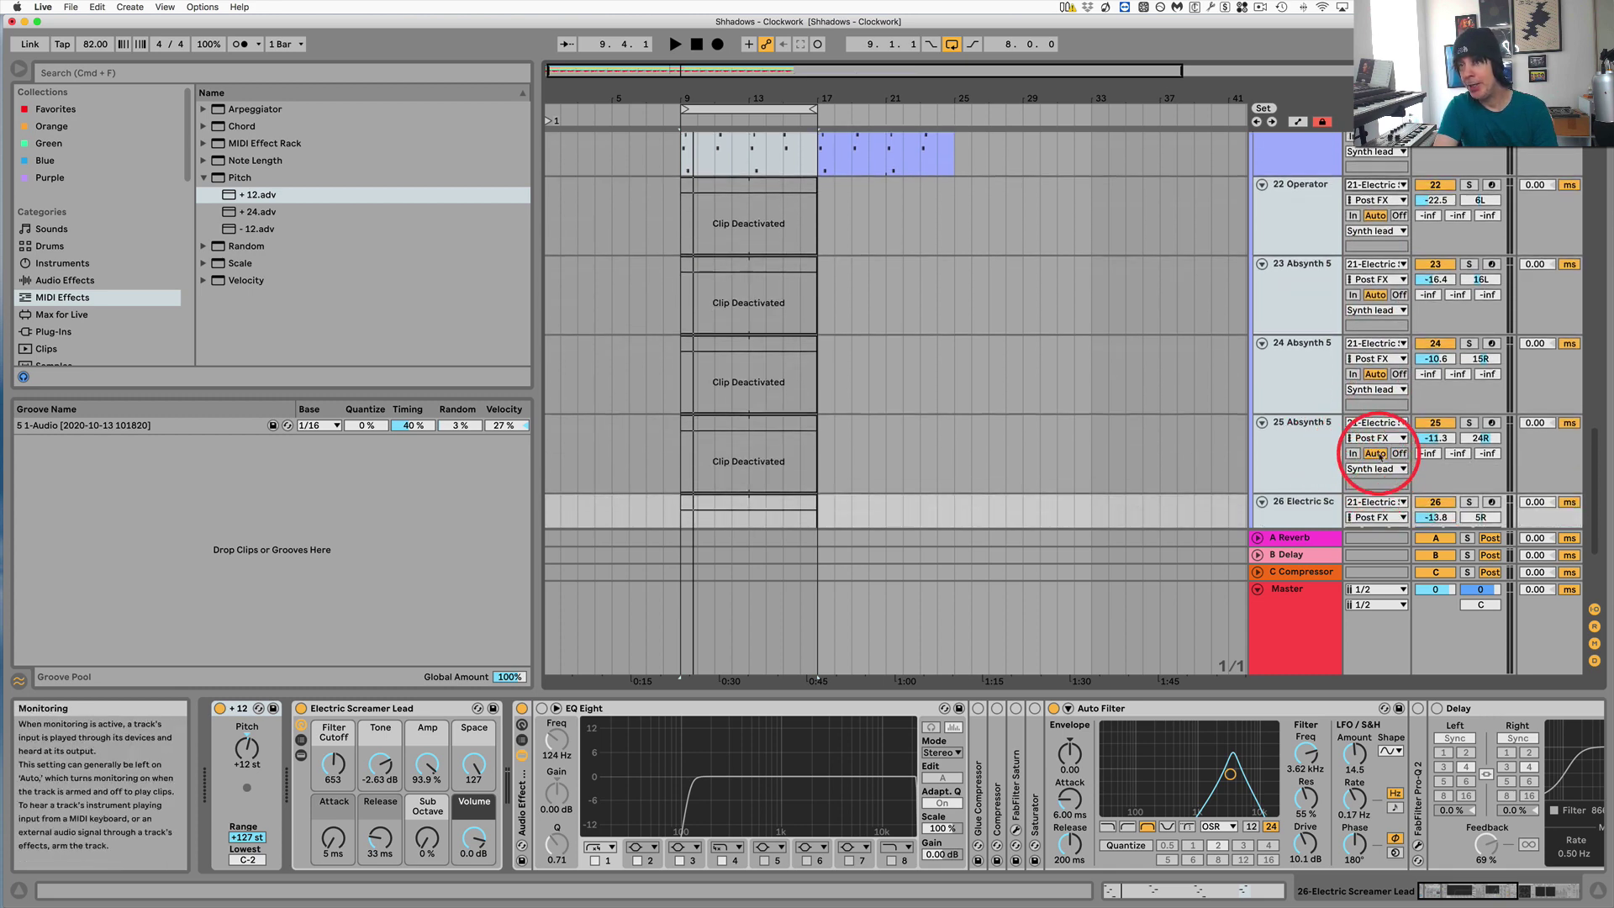
click(1353, 455)
scroll(1316, 378, up, 4)
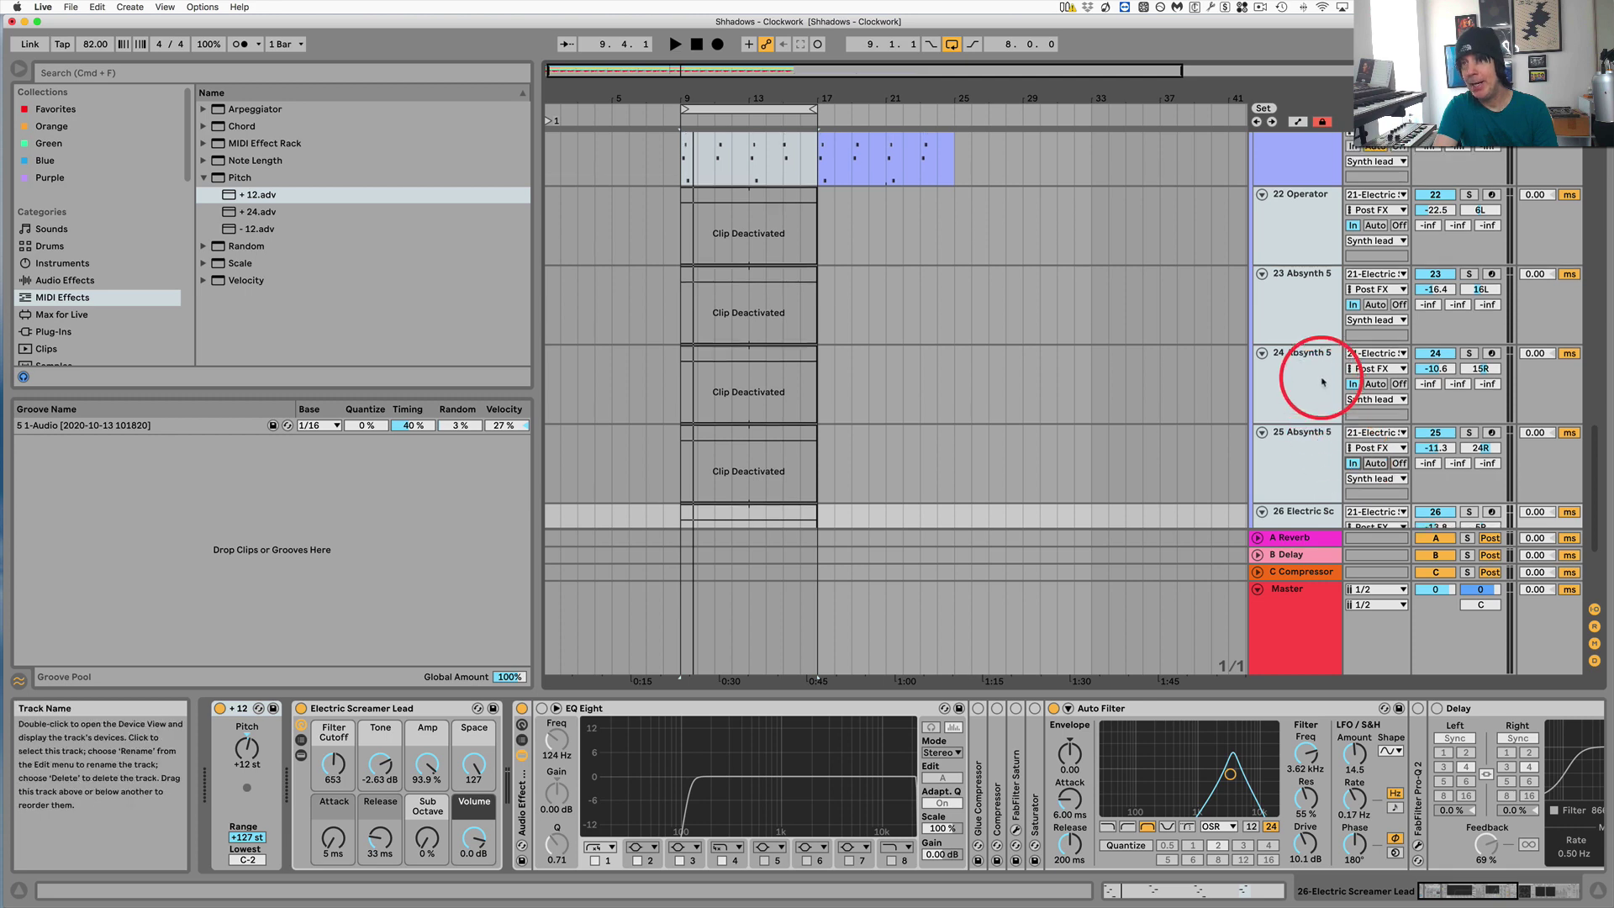
Review track 22 Operator's devices, then select track 21's master MIDI clip
click(1316, 282)
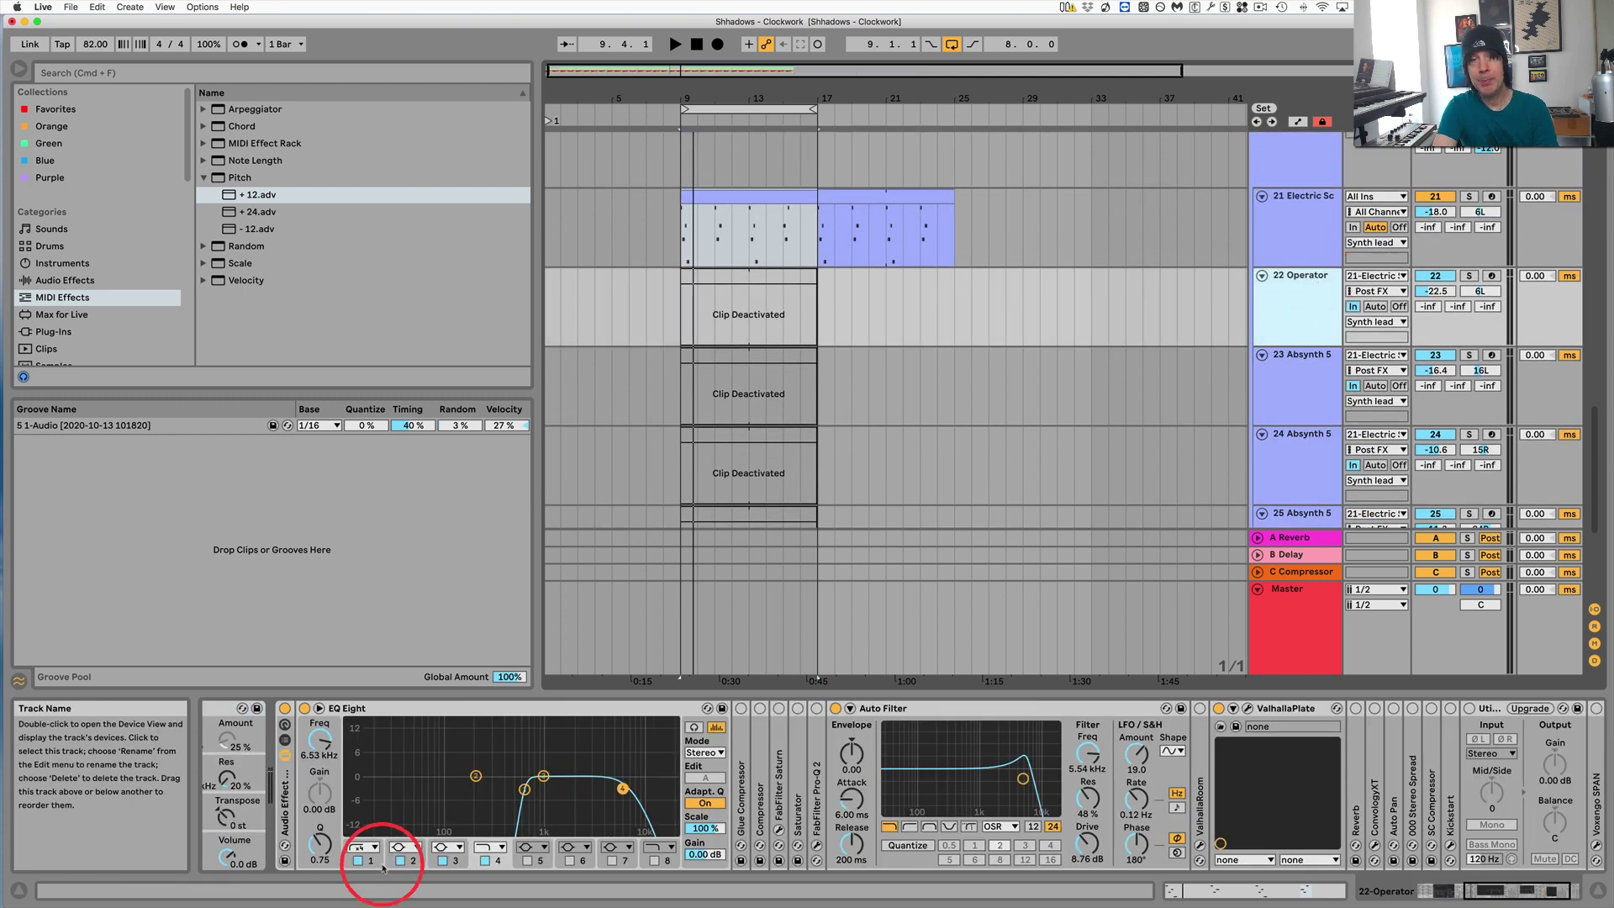
scroll(361, 777, left, 3)
scroll(340, 771, left, 3)
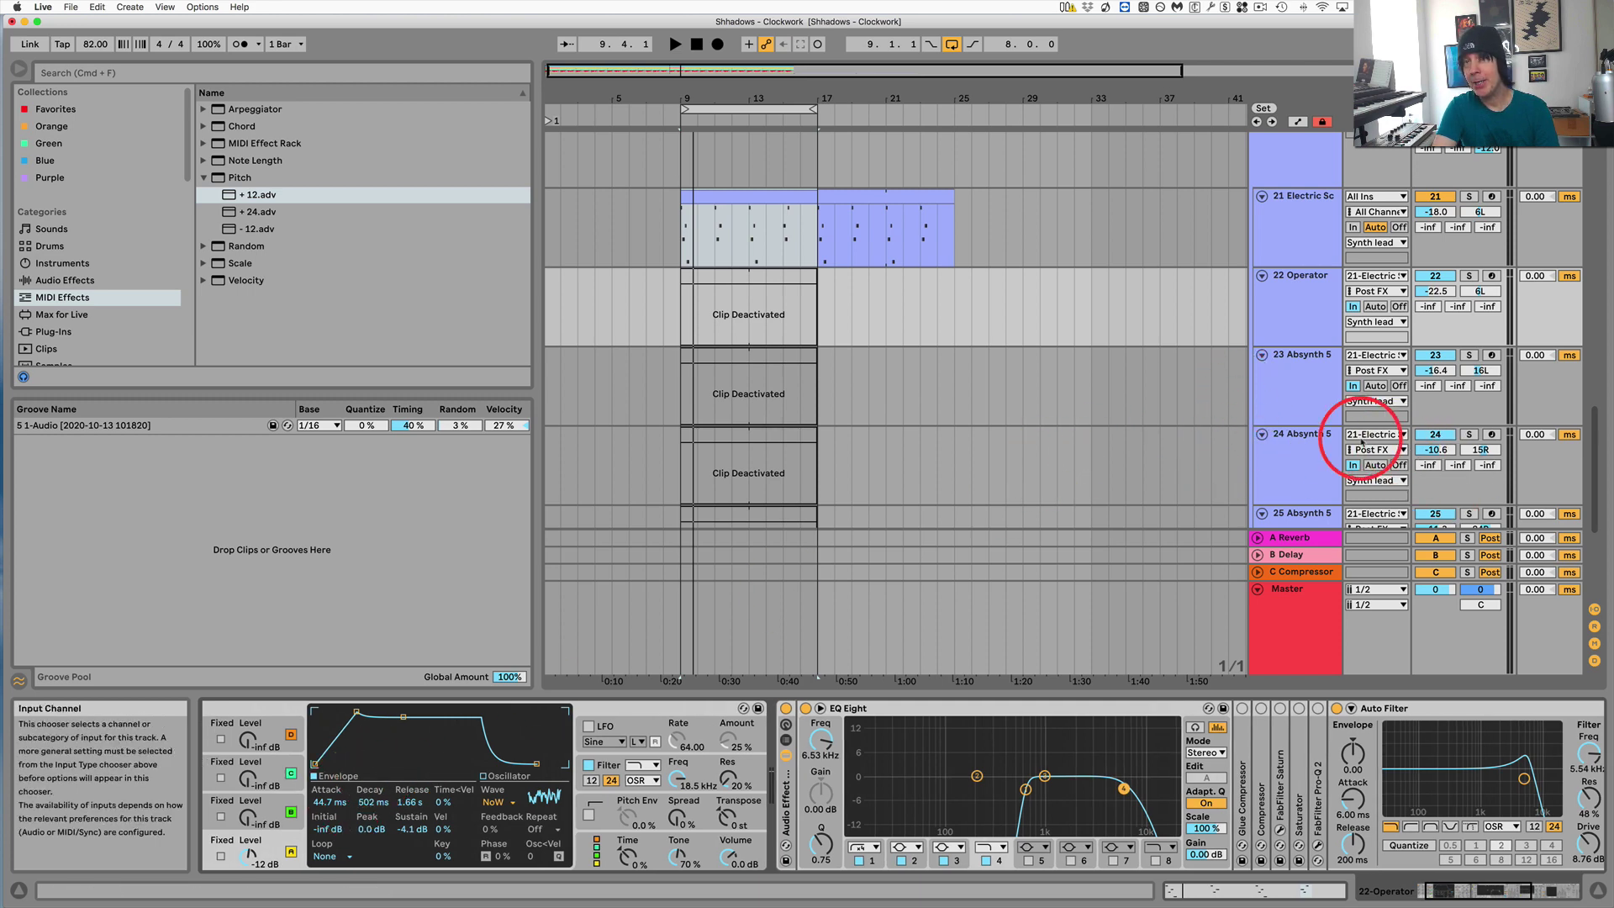
click(738, 201)
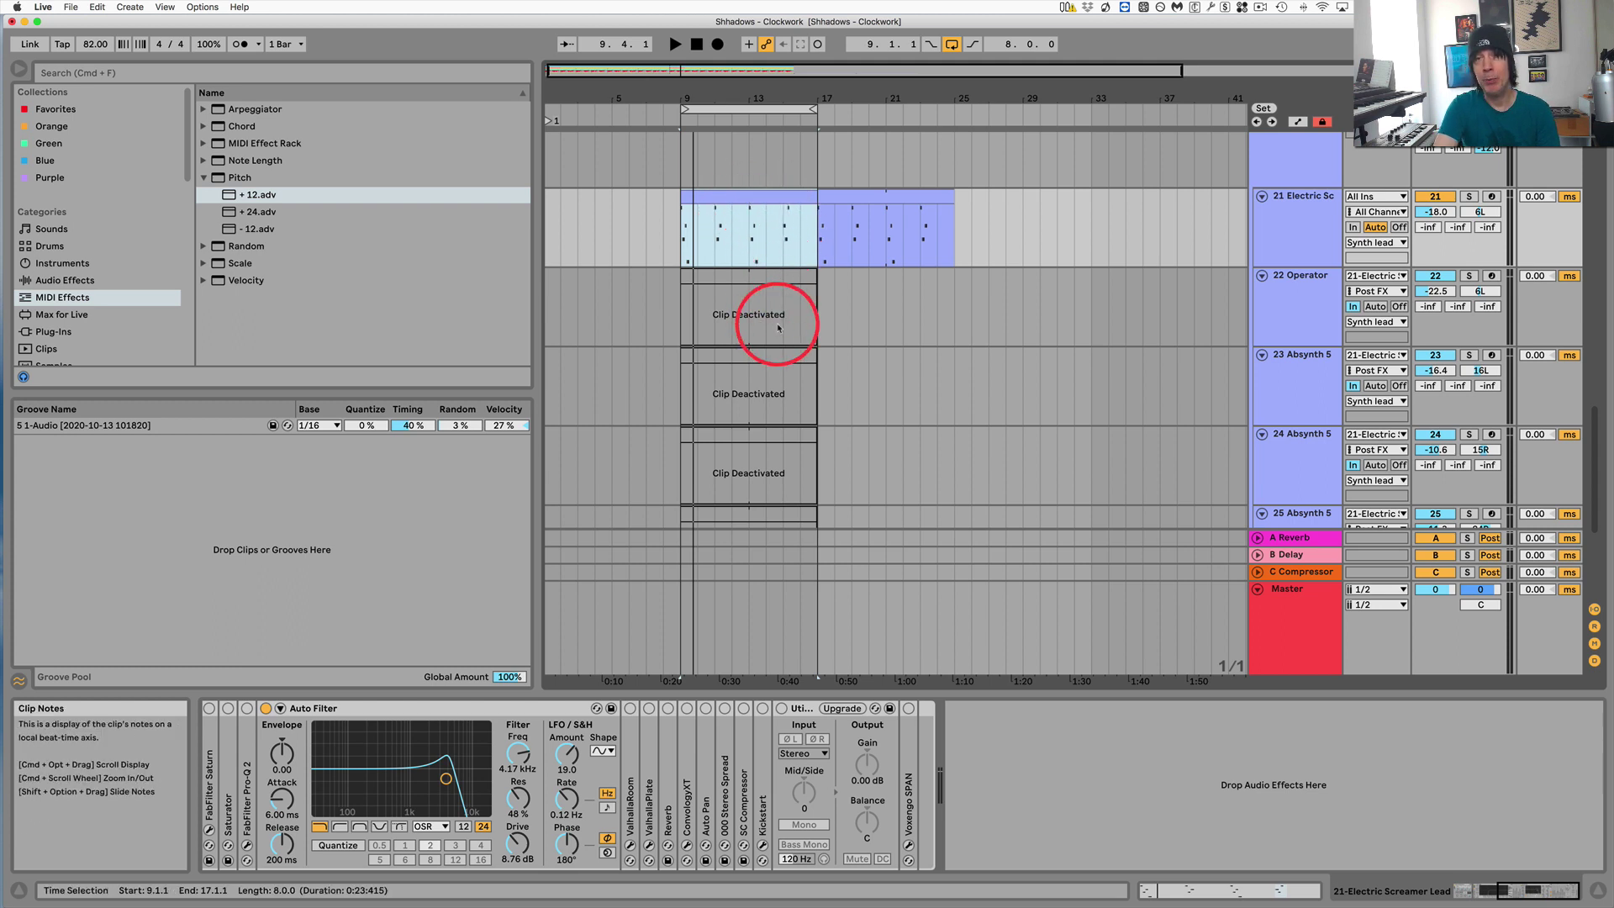
scroll(767, 317, down, 5)
scroll(777, 361, up, 6)
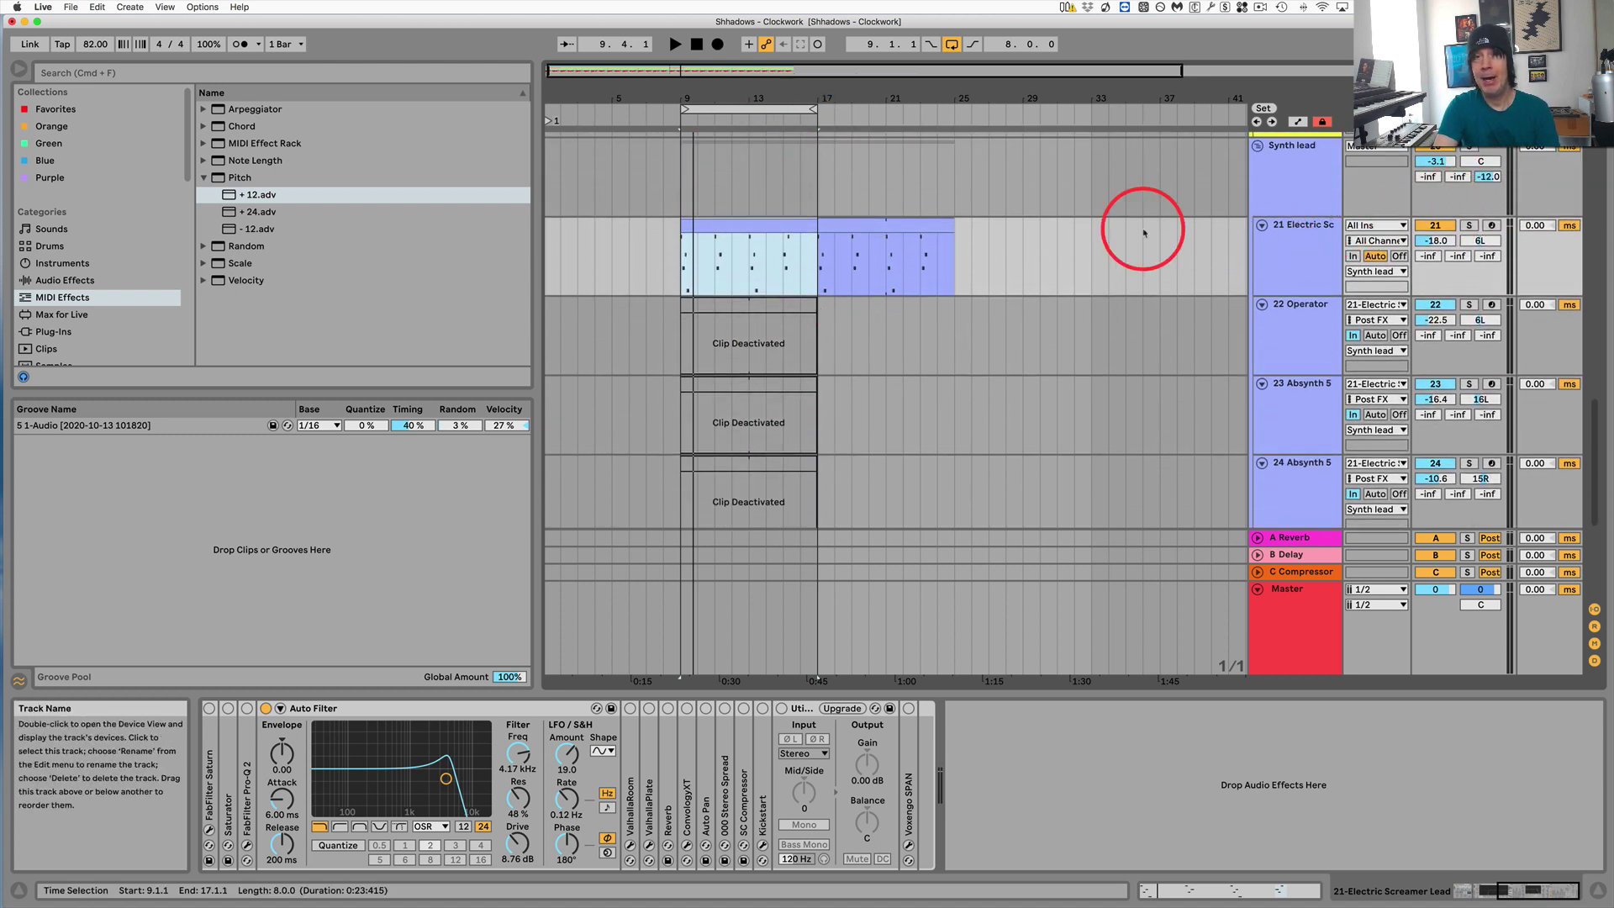
scroll(1350, 248, up, 1)
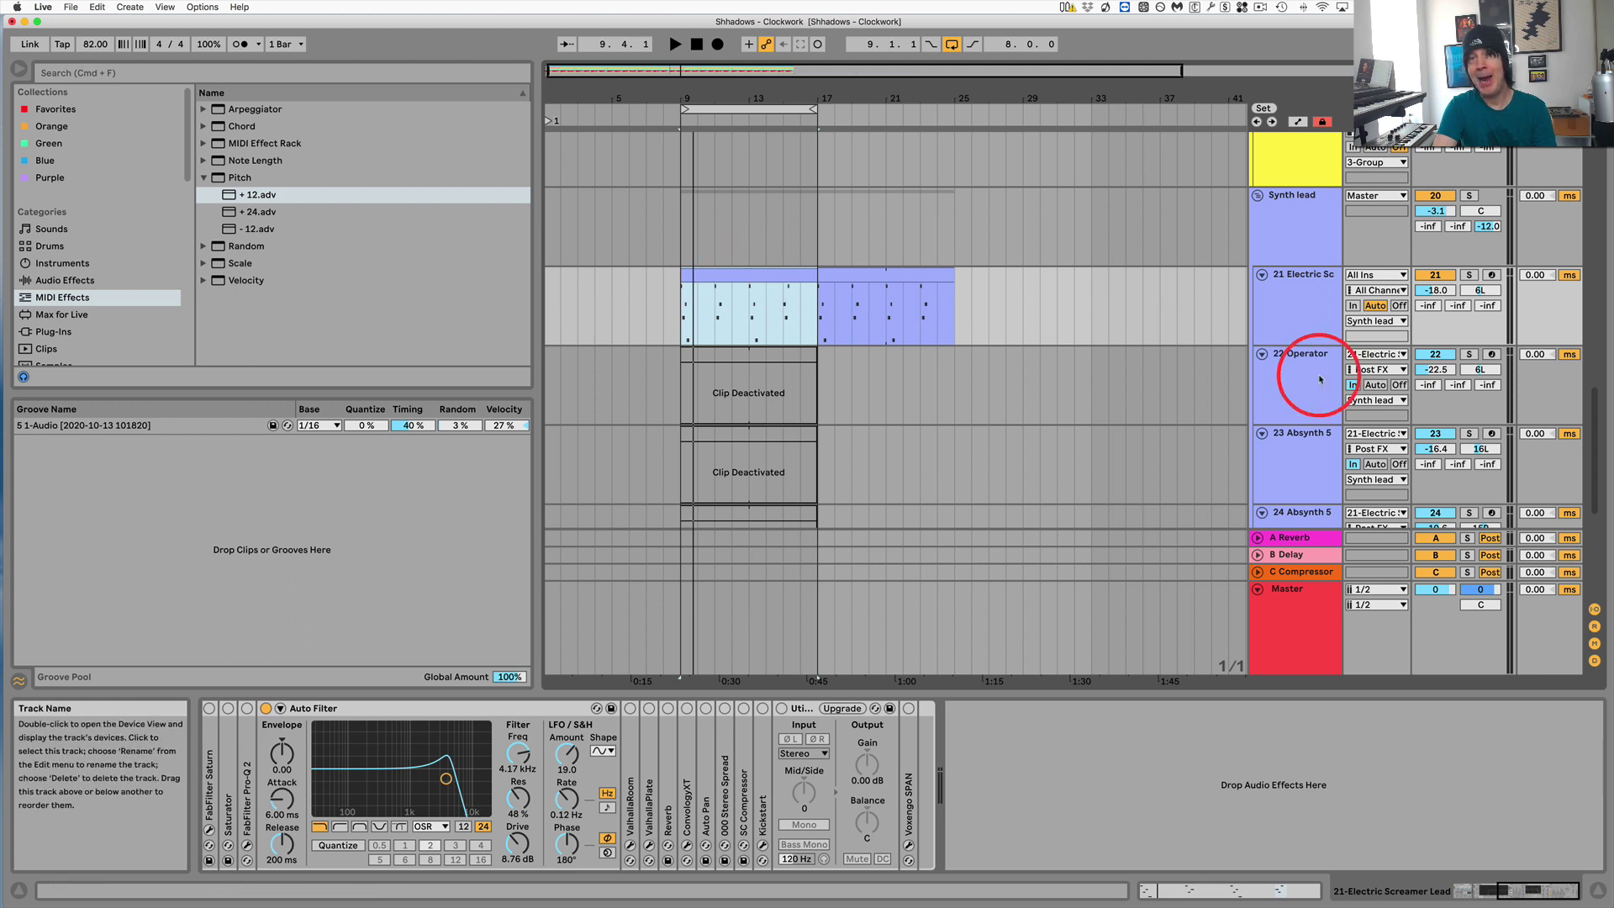
key(space)
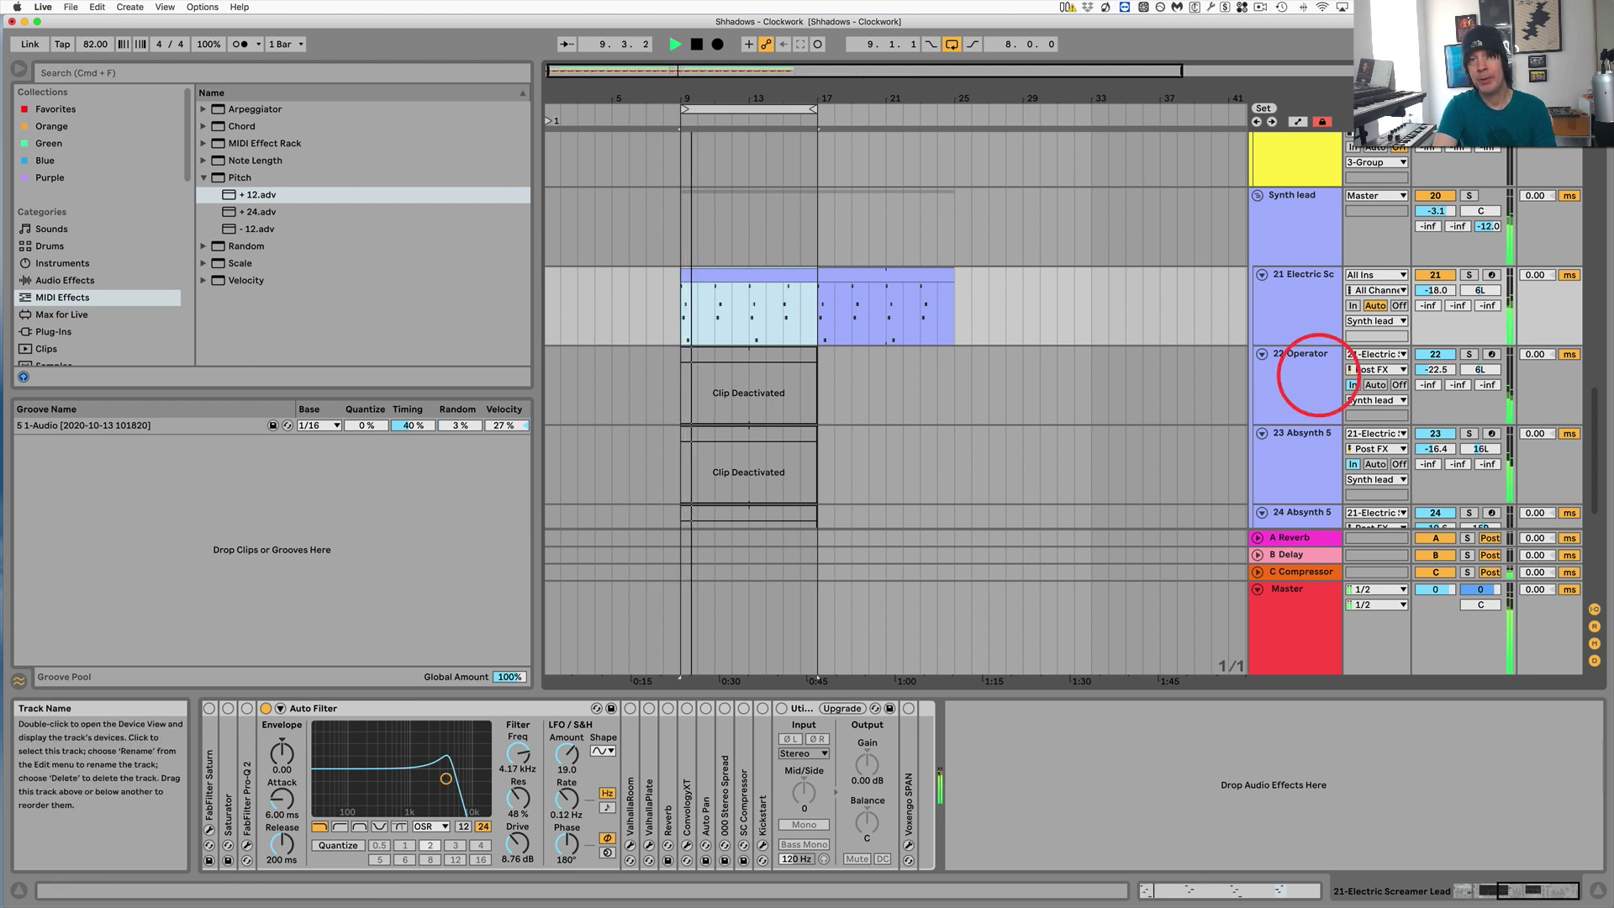
key(space)
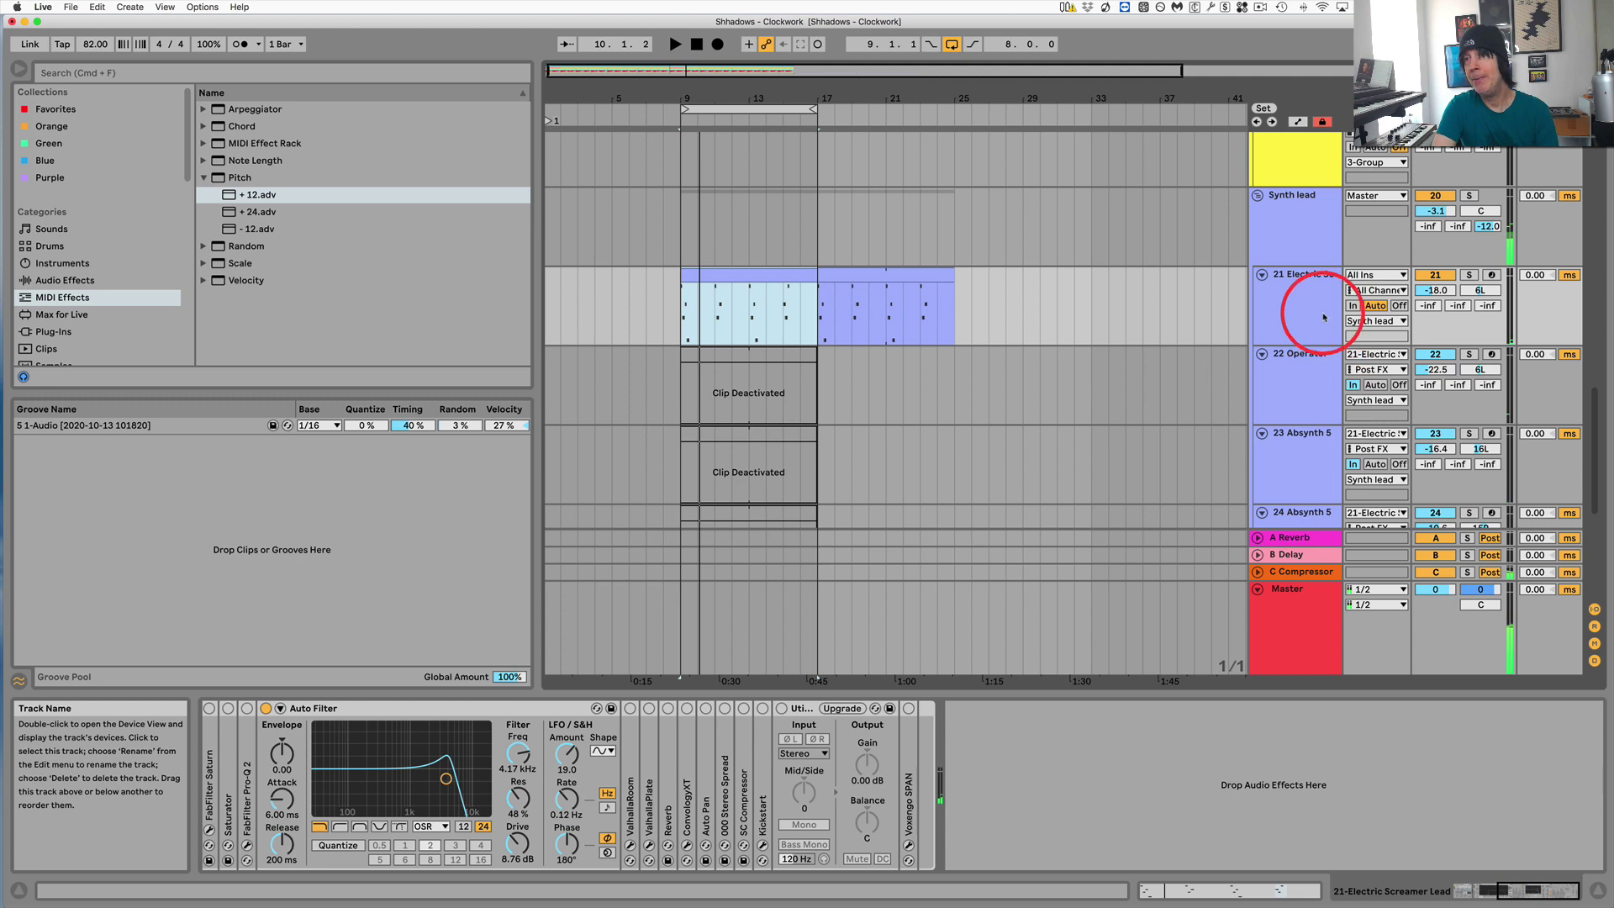
scroll(1323, 317, down, 2)
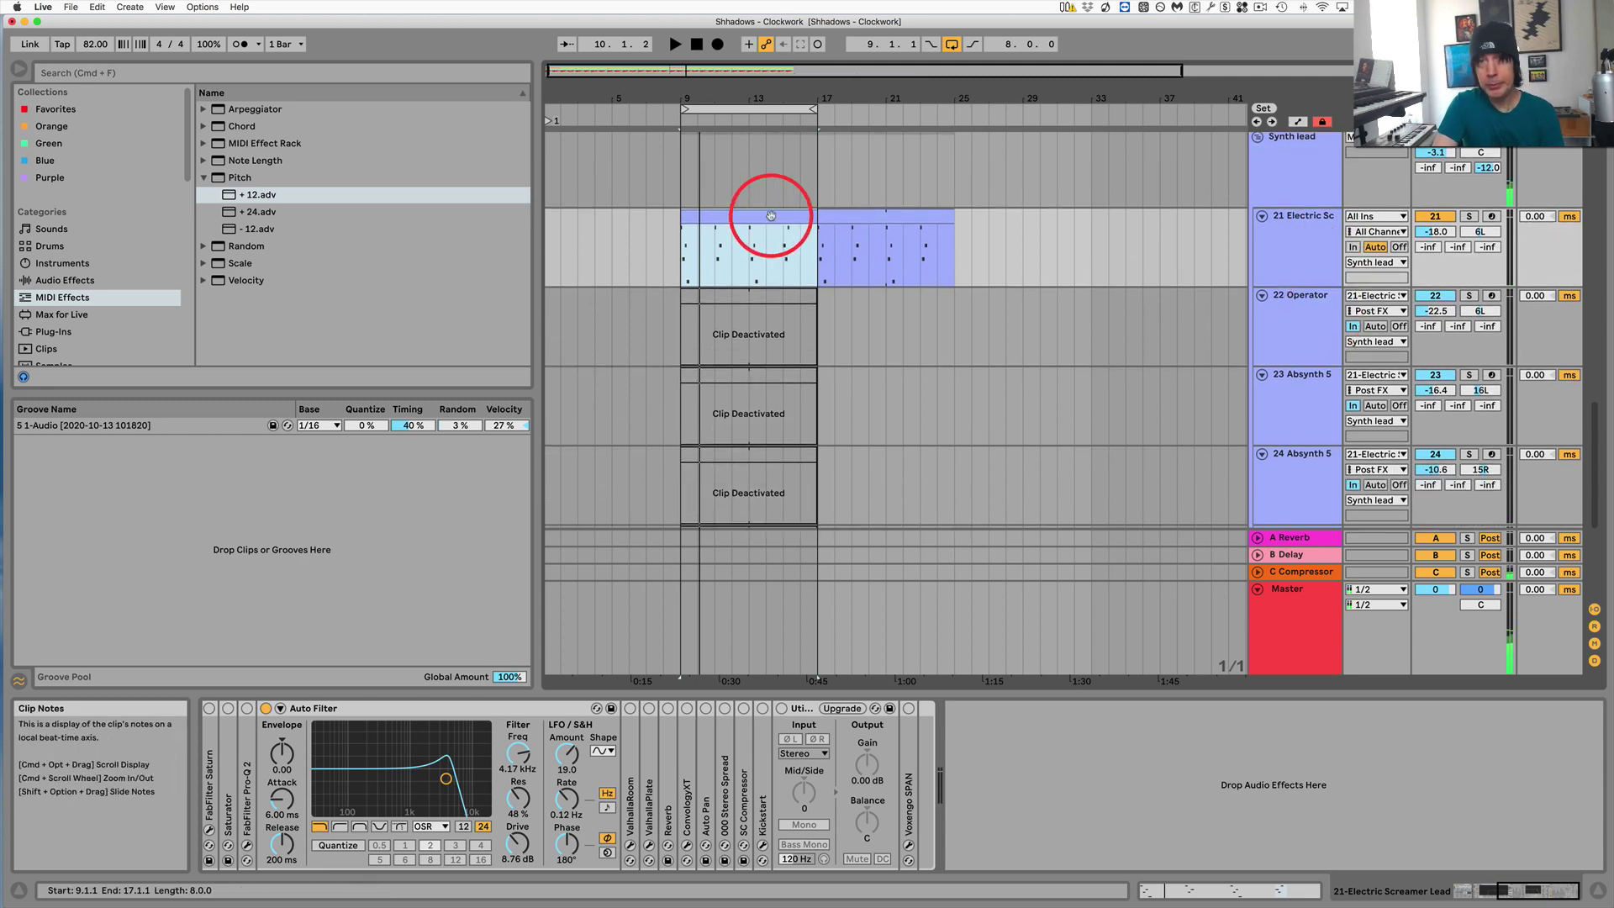
Raise the bar 7 note in track 21's master clip to A3 and audition it from there
click(771, 214)
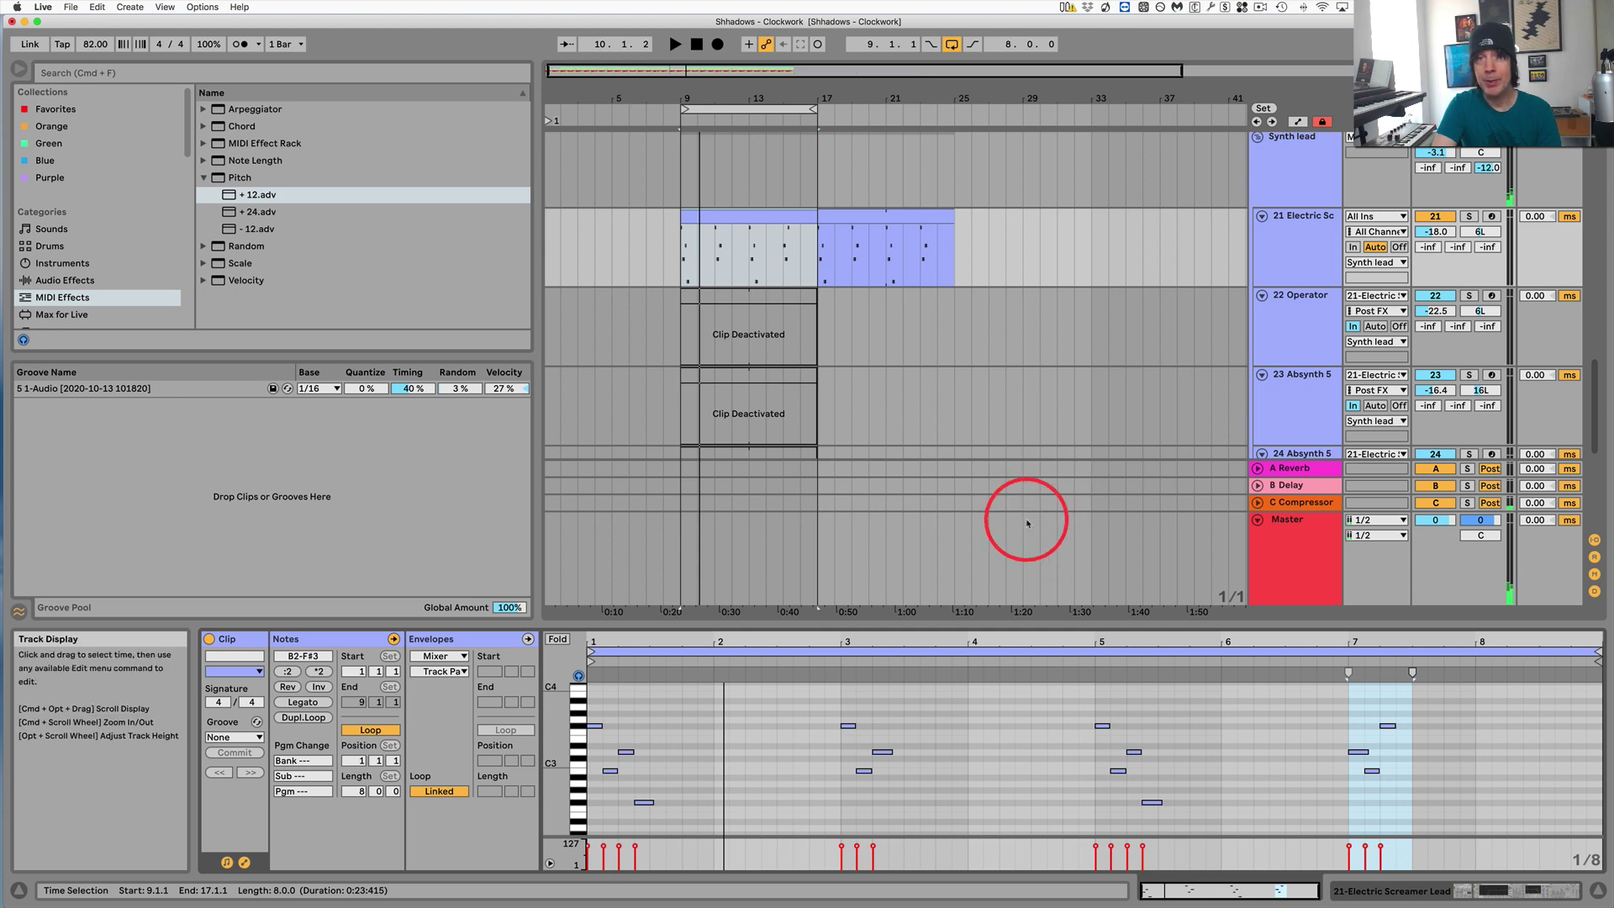
click(1371, 770)
drag(1386, 721, 1387, 723)
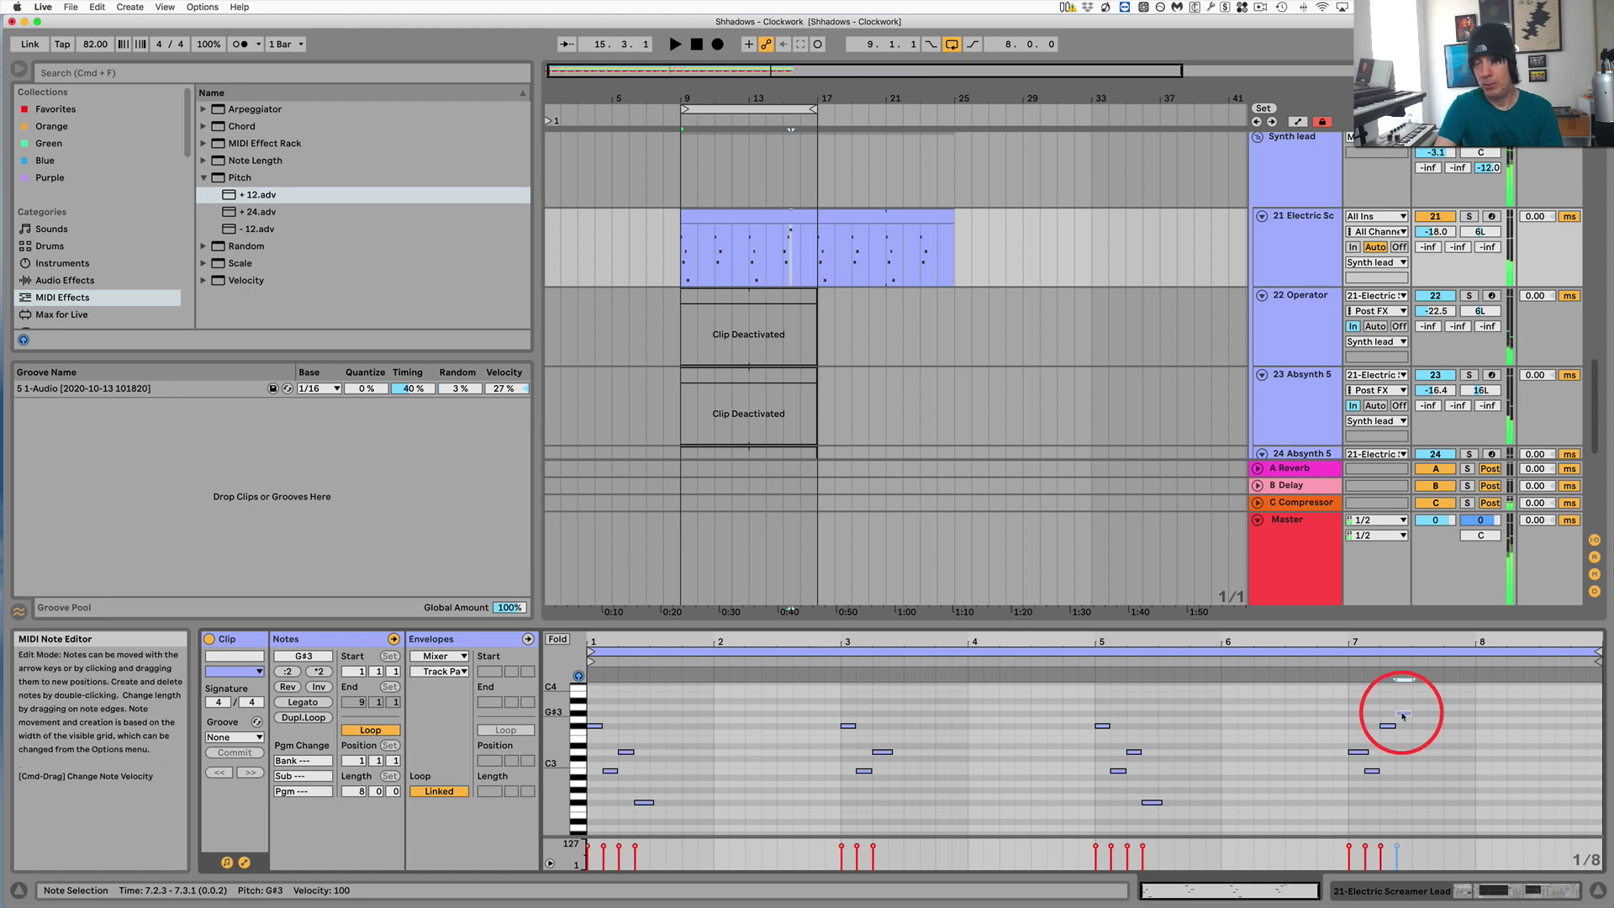
key(Up)
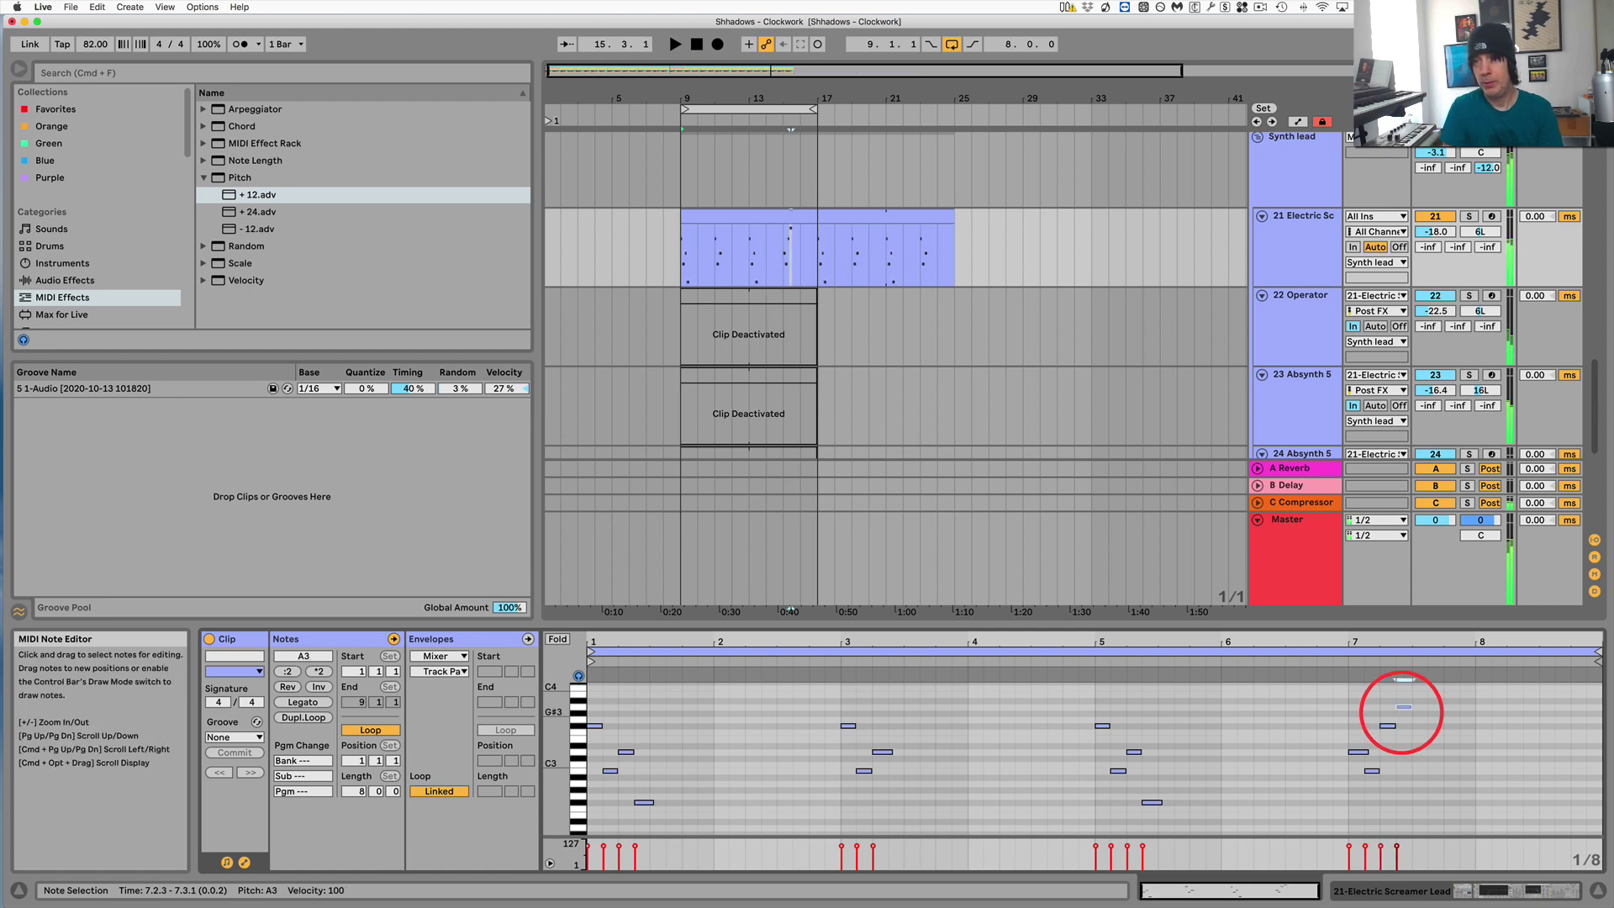
click(1340, 662)
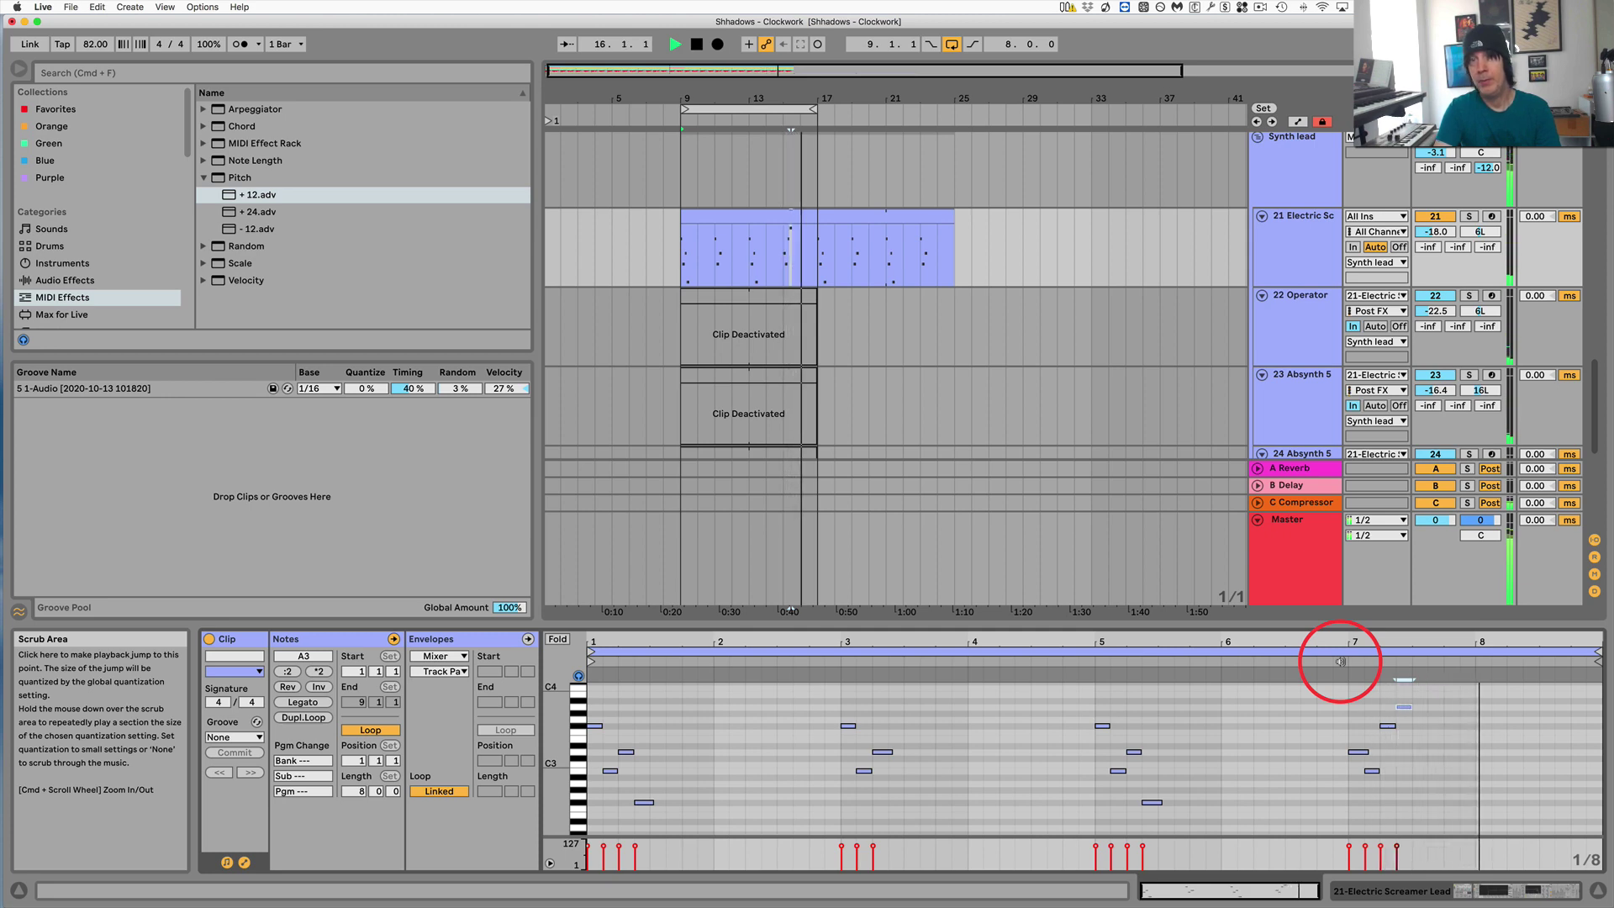
key(space)
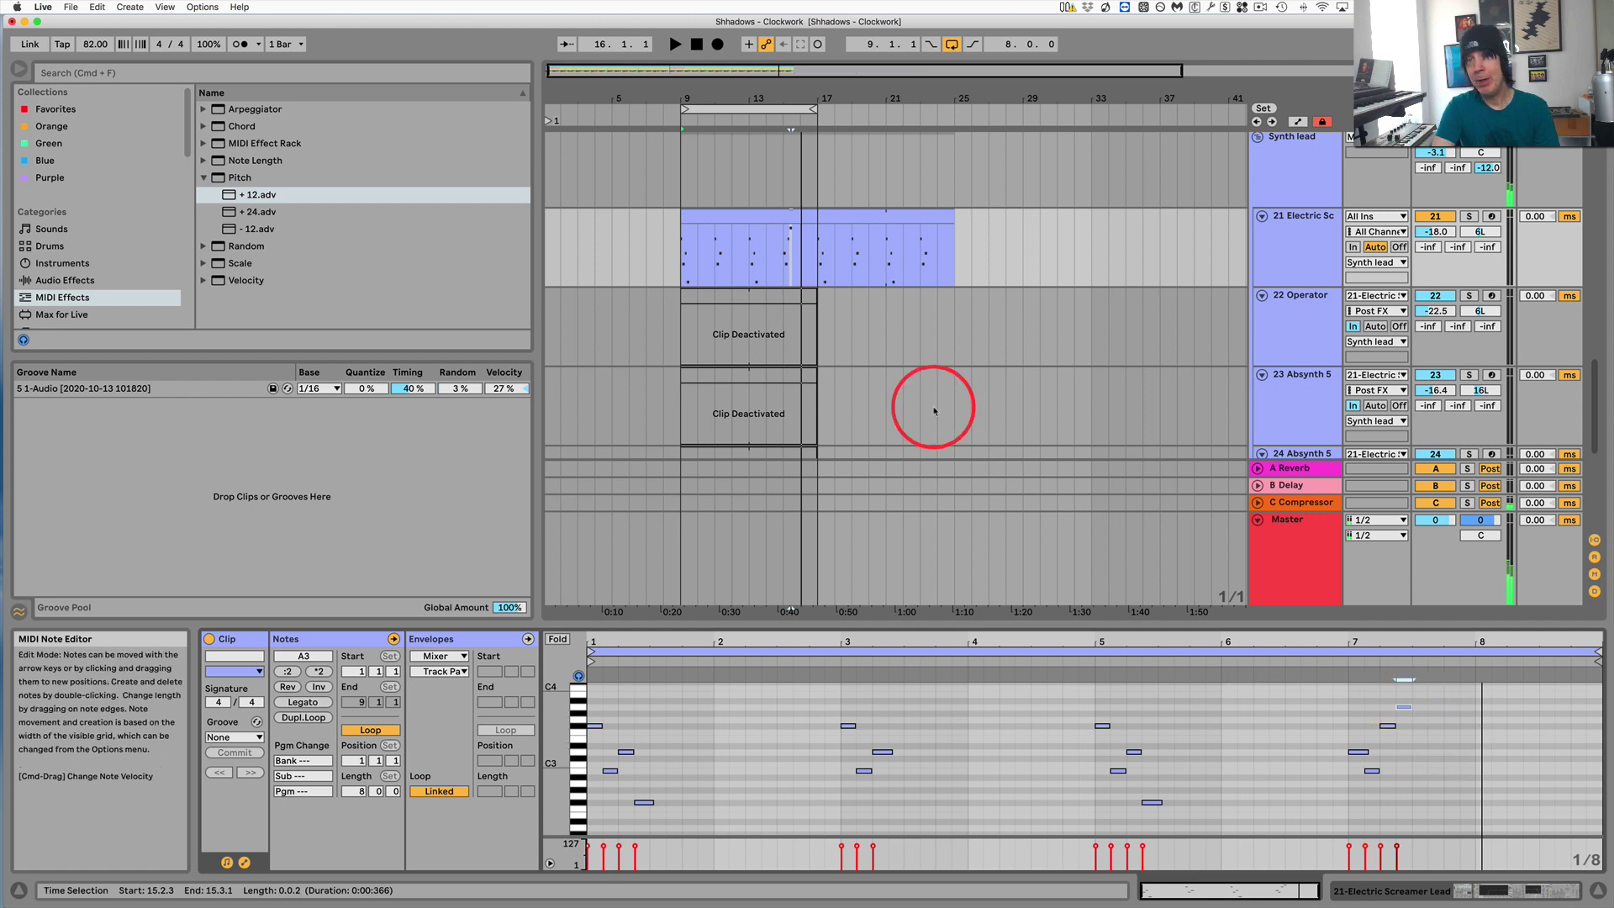
scroll(748, 302, down, 3)
scroll(754, 307, down, 2)
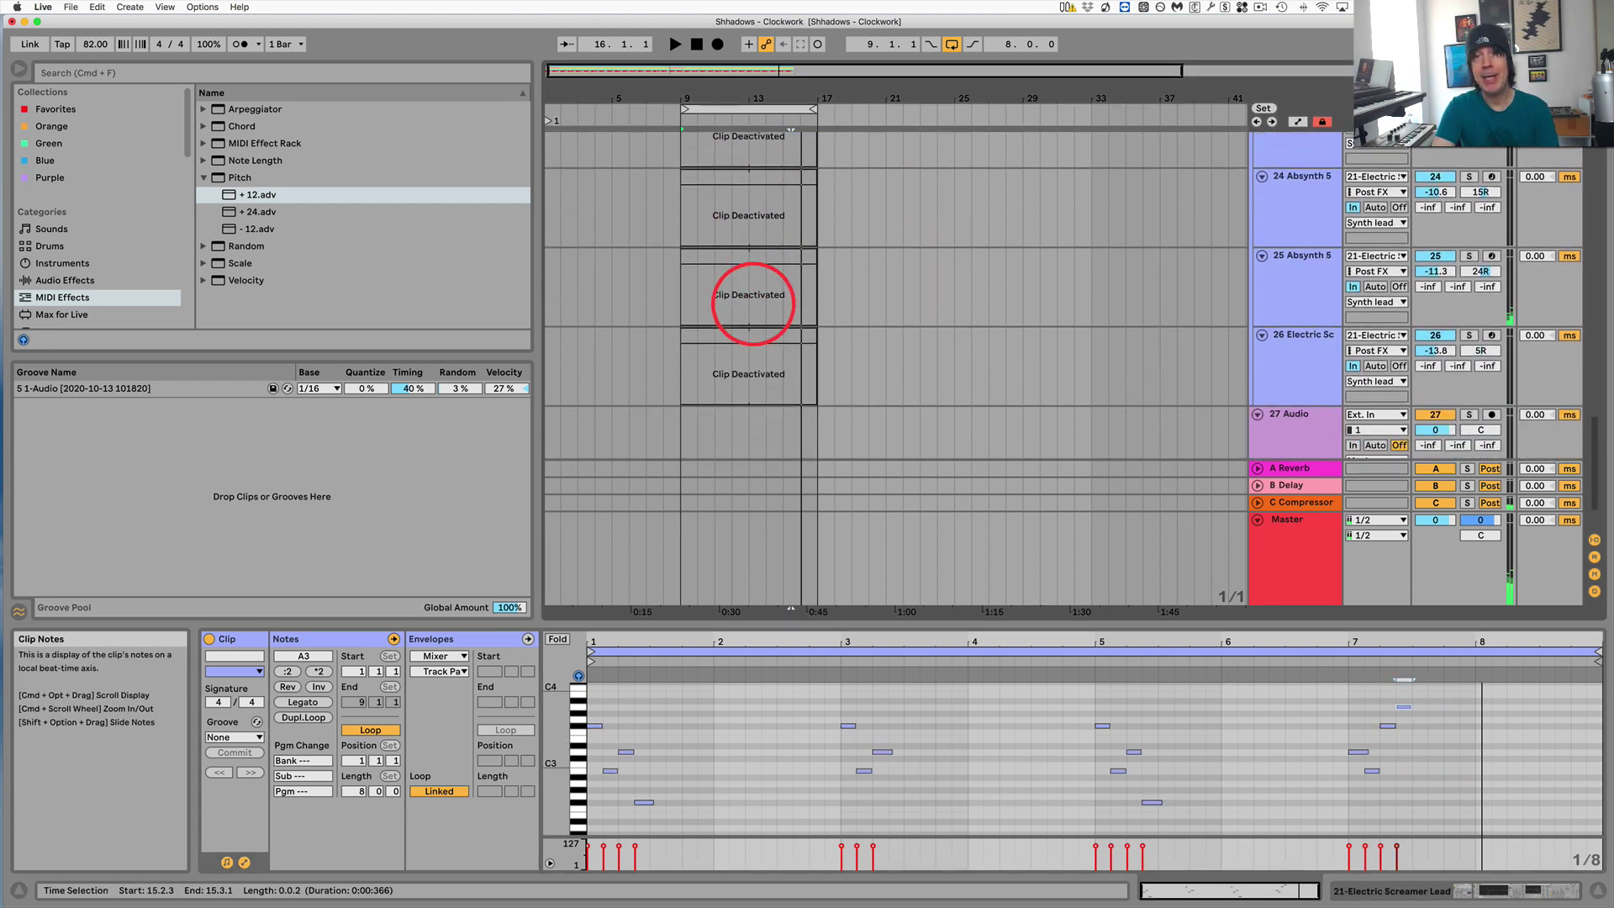
scroll(754, 308, up, 4)
click(800, 202)
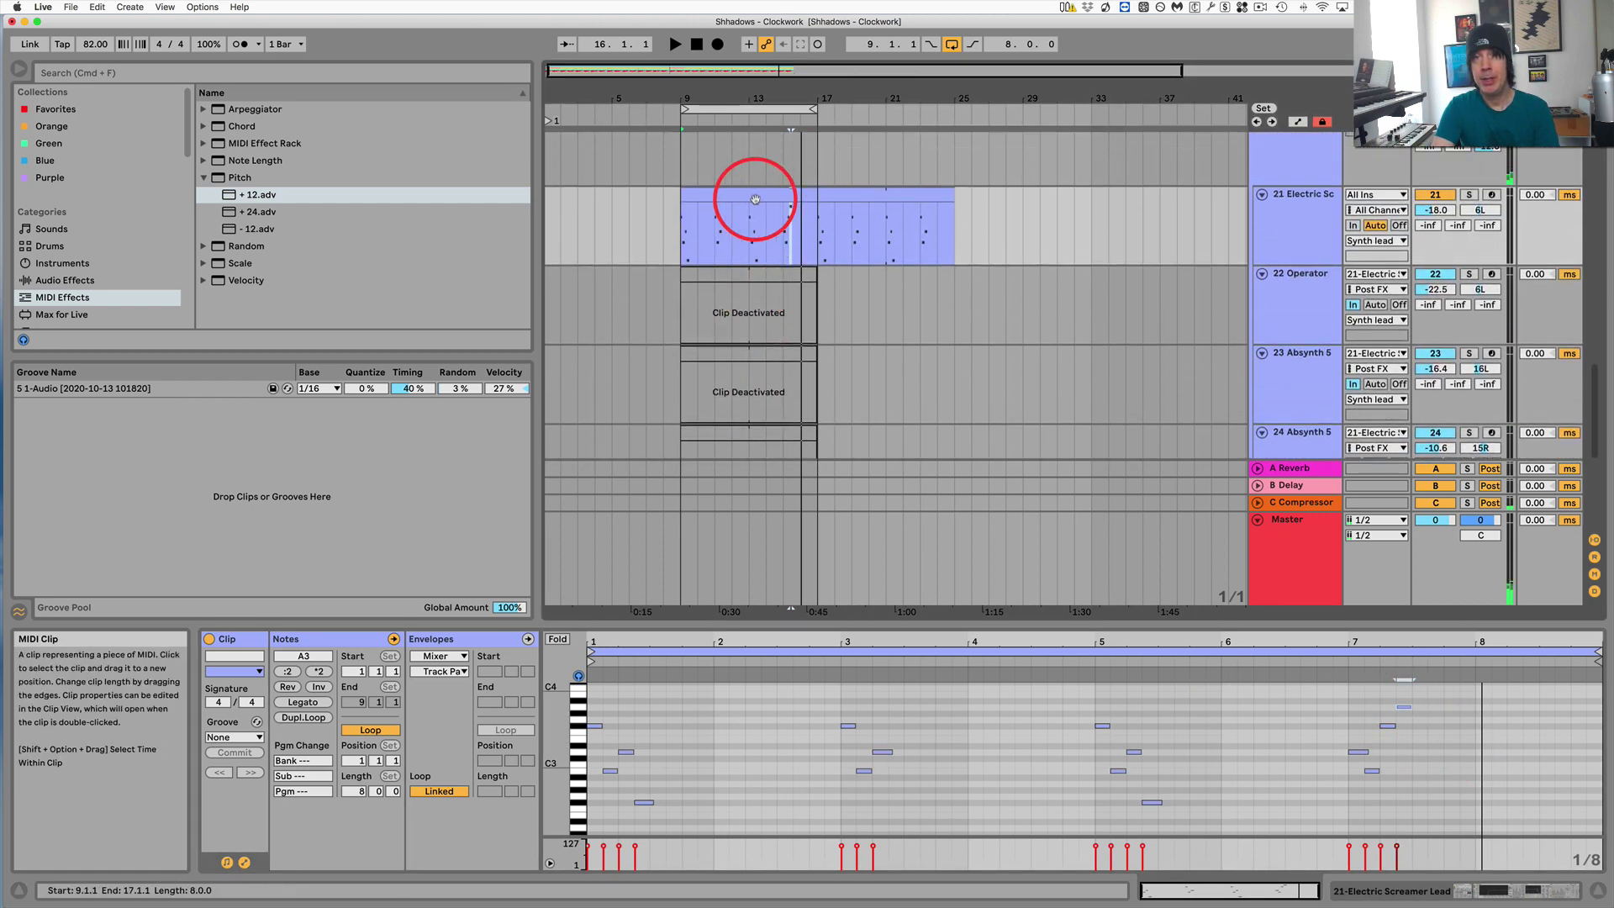
double_click(786, 227)
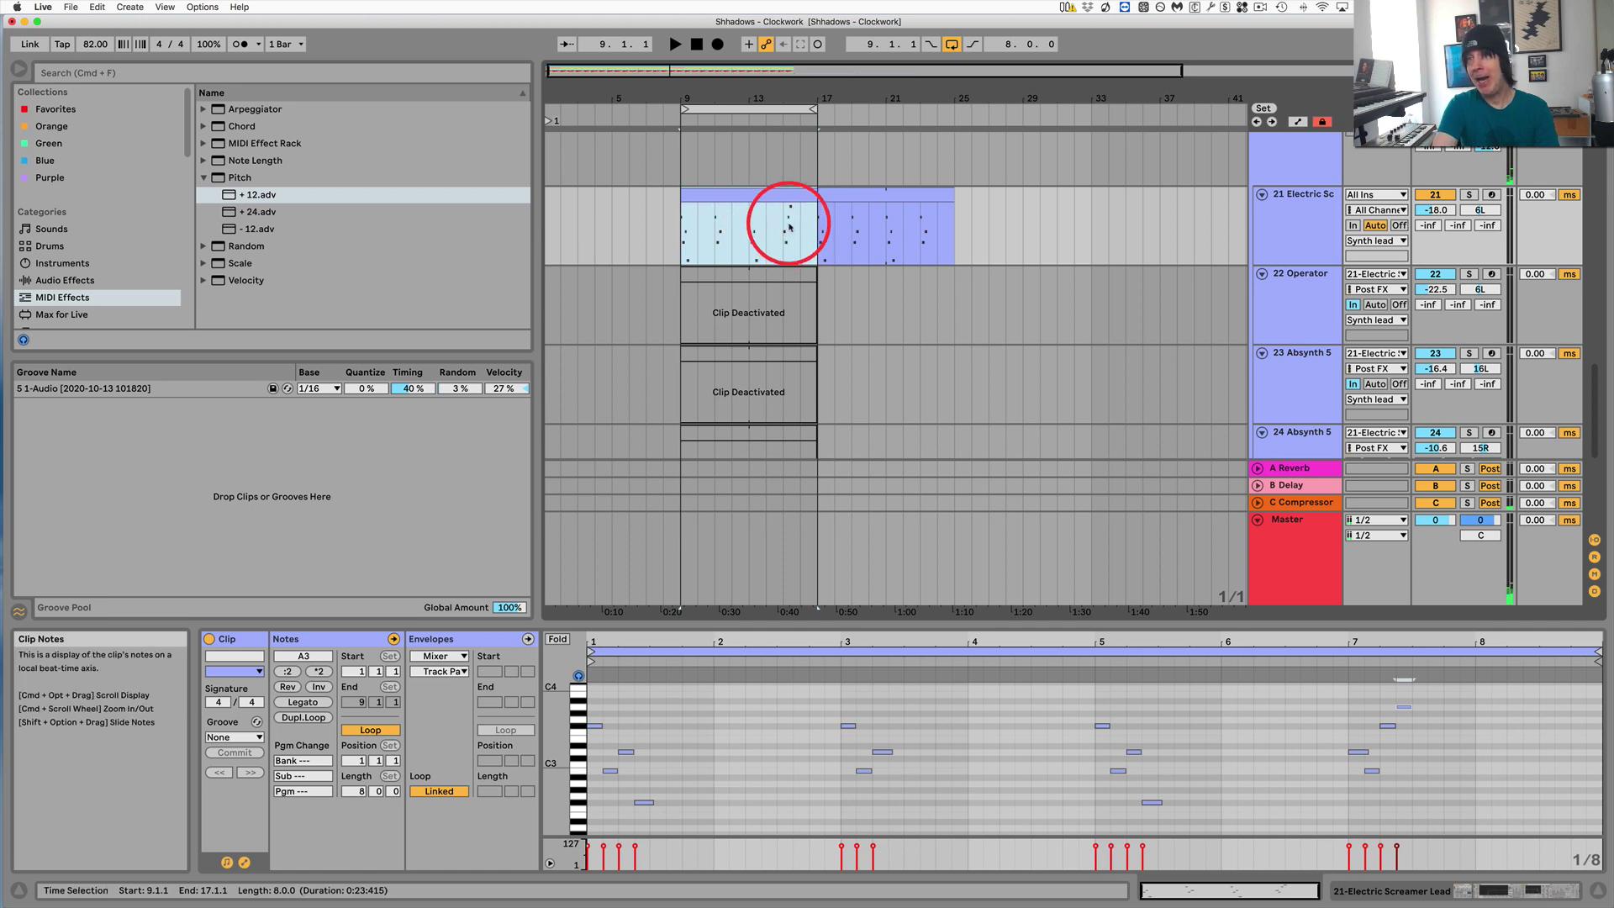
scroll(798, 307, down, 5)
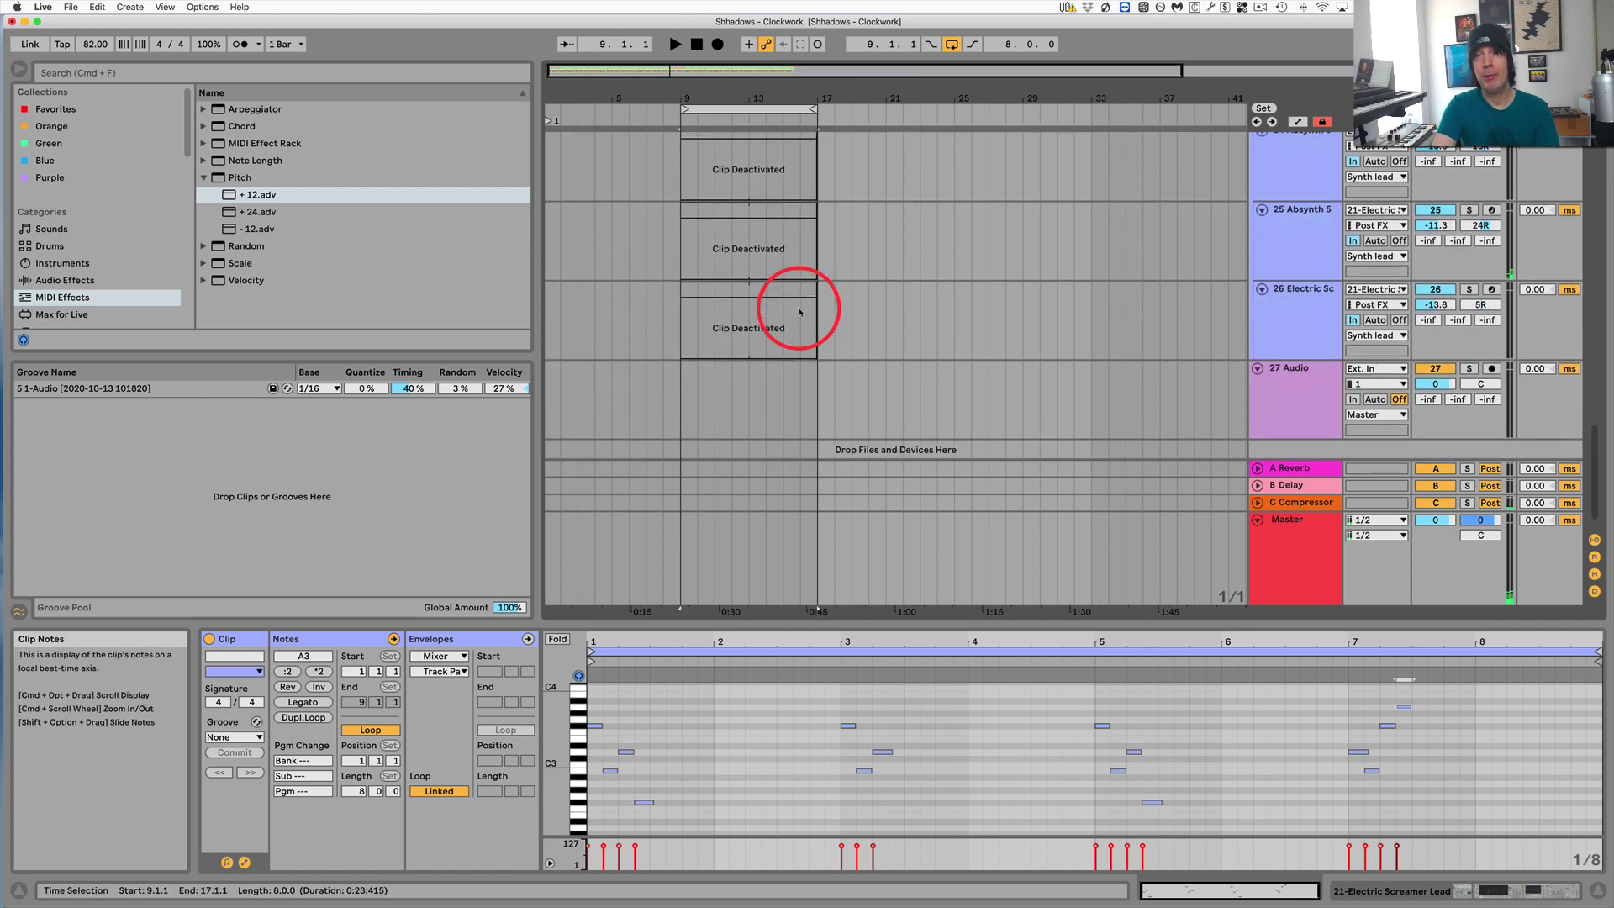
scroll(798, 308, up, 5)
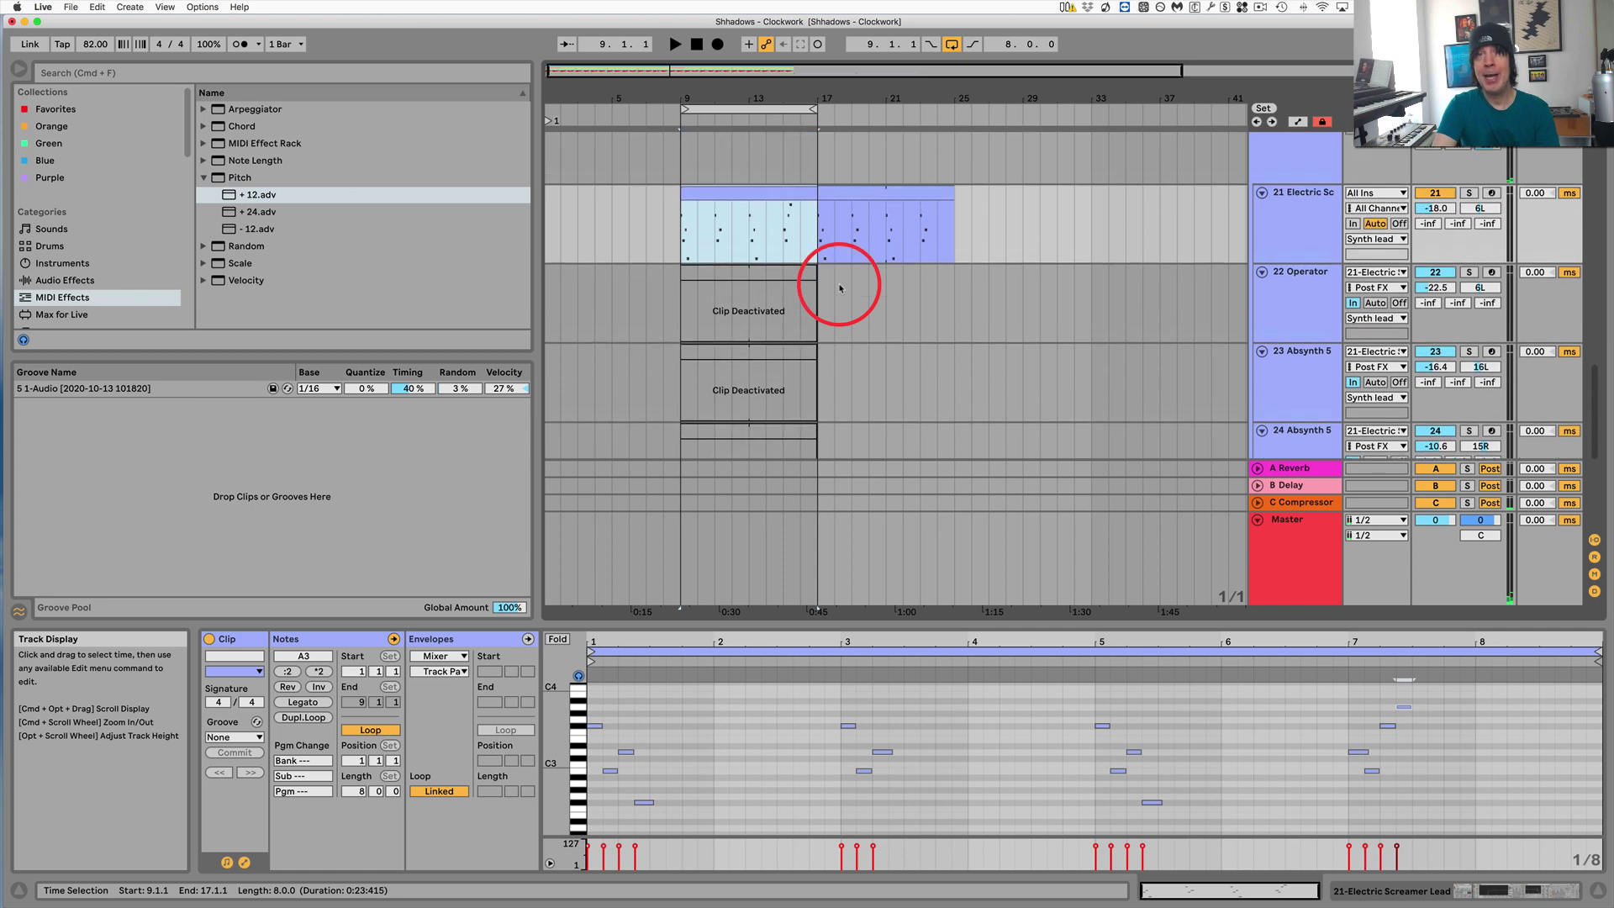